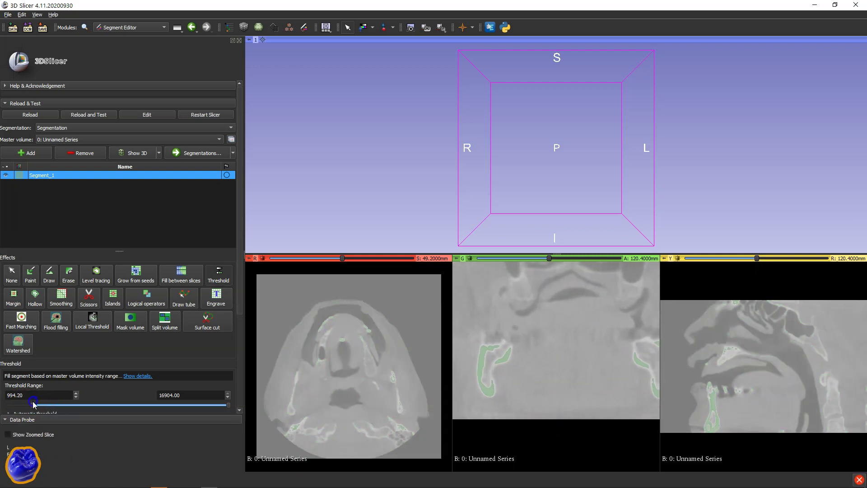
Step: Threshold Segment_1 to an intensity range of 349.65 to 16904.00 so it covers the bone, and apply it
{"action": "left_click_drag", "start_coordinate": [343, 258], "coordinate": [299, 269]}
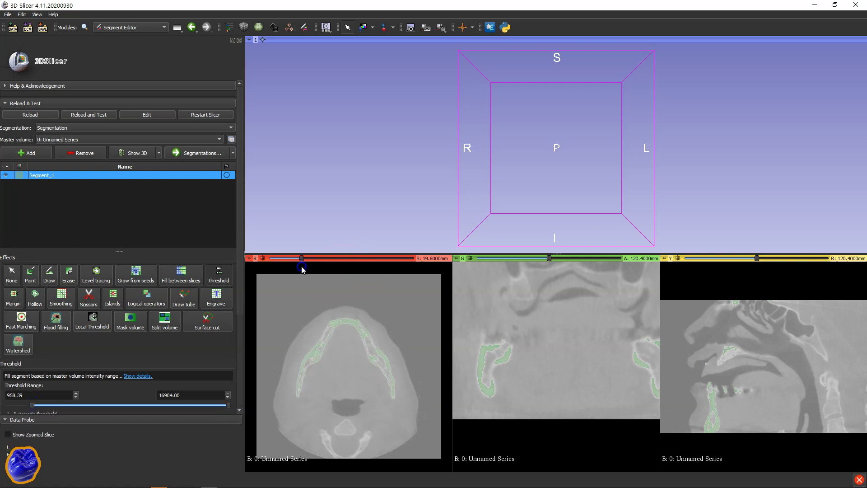
{"action": "right_click_drag", "start_coordinate": [344, 369], "coordinate": [346, 448]}
{"action": "mouse_move", "coordinate": [32, 405]}
{"action": "left_mouse_down"}
{"action": "mouse_move", "coordinate": [18, 406]}
{"action": "mouse_move", "coordinate": [27, 406]}
{"action": "left_mouse_up"}
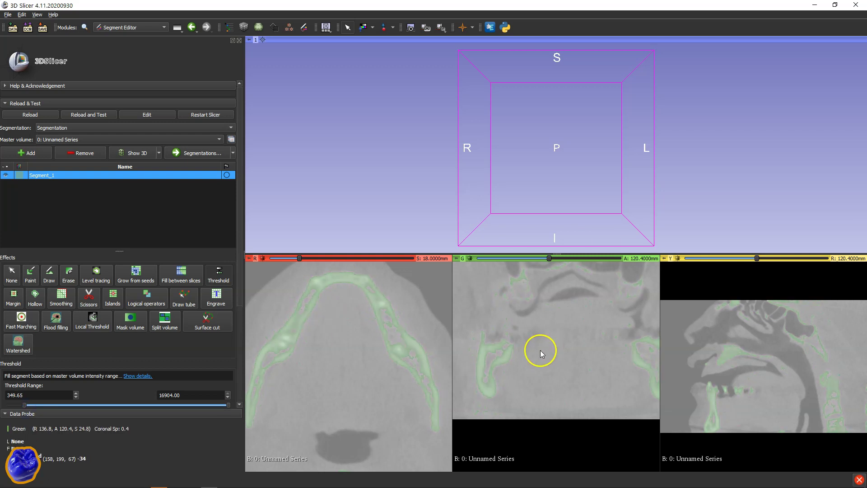
{"action": "scroll", "coordinate": [118, 338], "scroll_direction": "down", "scroll_amount": 5}
{"action": "left_click", "coordinate": [113, 323]}
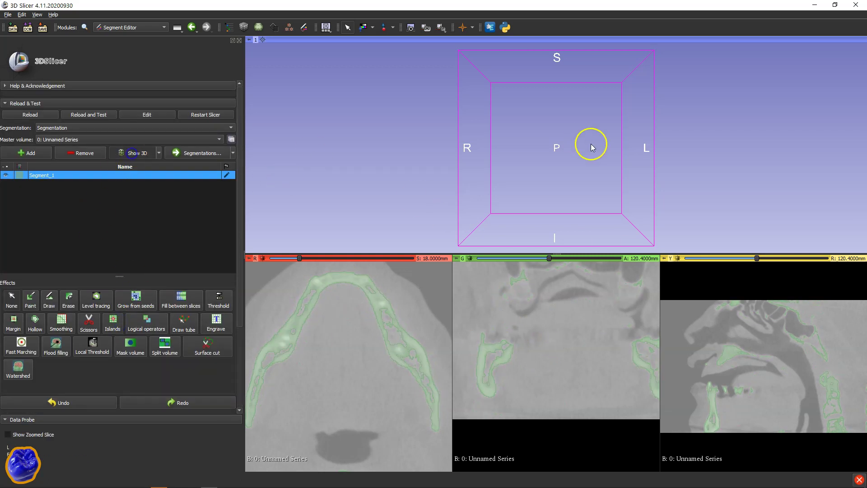
Step: Display Segment_1 in 3D and centre the 3D view on the skull, seen from the front
{"action": "left_click_drag", "start_coordinate": [480, 158], "coordinate": [507, 167]}
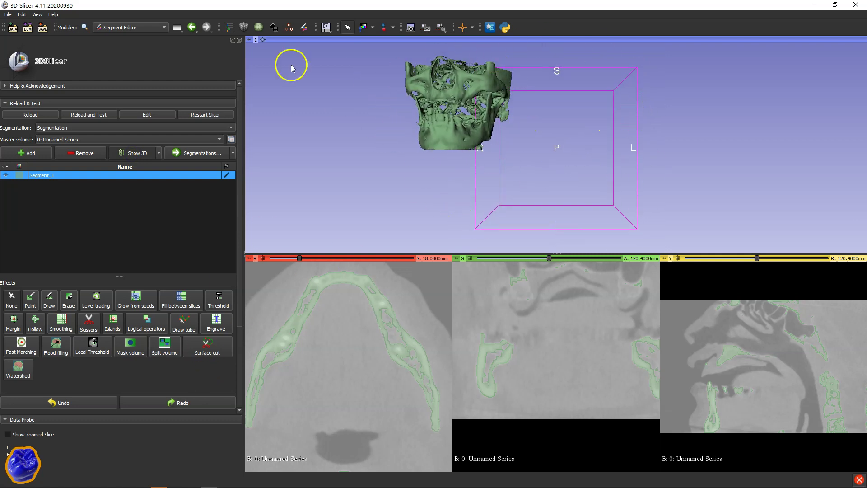
{"action": "left_click", "coordinate": [261, 39]}
{"action": "scroll", "coordinate": [441, 197], "scroll_direction": "up", "scroll_amount": 2}
{"action": "left_click_drag", "start_coordinate": [484, 212], "coordinate": [537, 218]}
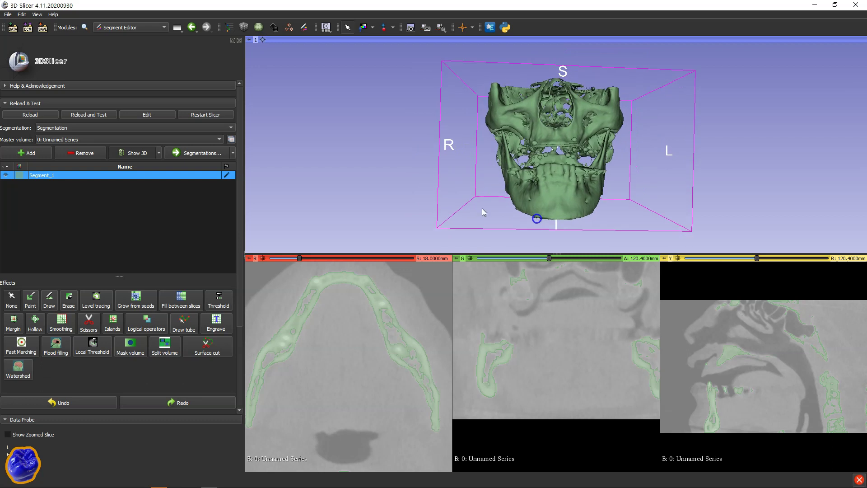
Step: Cut away everything outside the mandible with free-form Scissors set to Erase outside, from the front and from below
{"action": "left_click", "coordinate": [89, 322]}
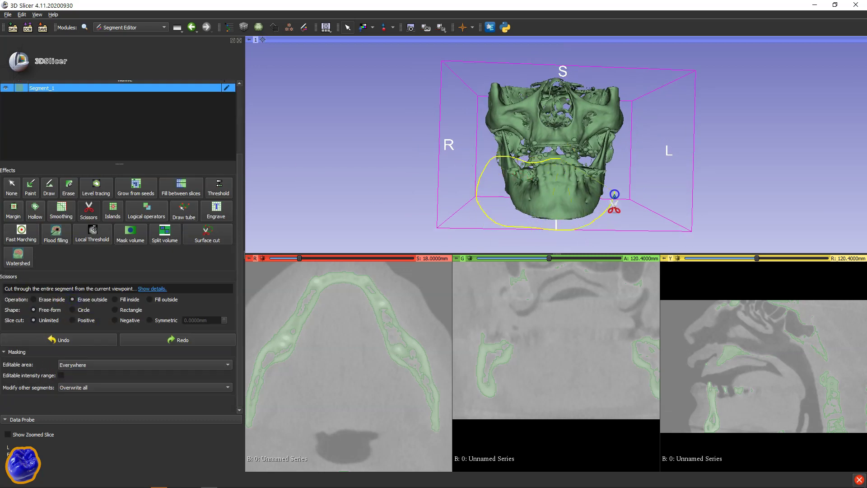
{"action": "left_click_drag", "start_coordinate": [566, 174], "coordinate": [583, 228]}
{"action": "left_click", "coordinate": [11, 187]}
{"action": "left_click", "coordinate": [90, 227]}
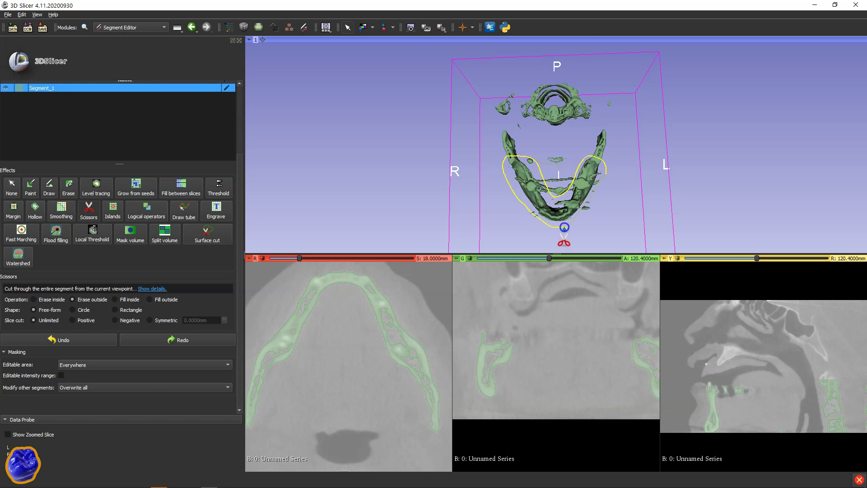
{"action": "left_click_drag", "start_coordinate": [603, 197], "coordinate": [601, 199]}
{"action": "left_click", "coordinate": [10, 191]}
Step: Remove the loose fragments from the mandible segment with Islands set to Keep largest island
{"action": "left_click_drag", "start_coordinate": [422, 210], "coordinate": [426, 129]}
{"action": "left_click", "coordinate": [112, 230]}
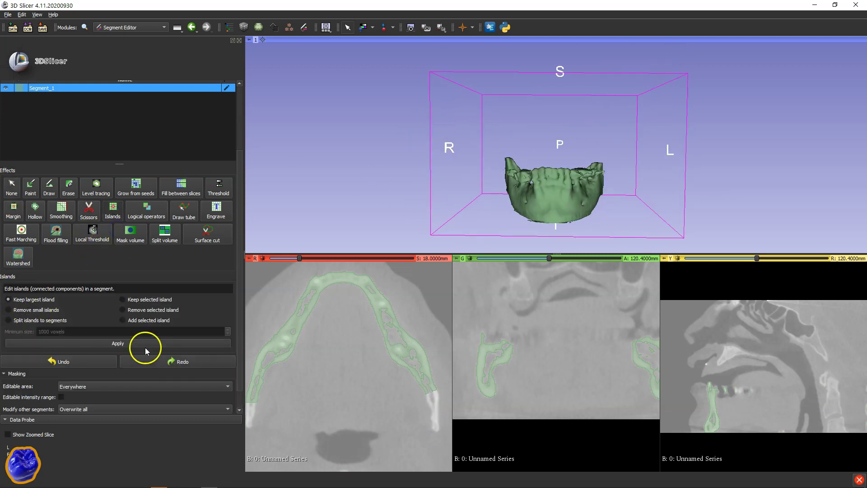
{"action": "left_click_drag", "start_coordinate": [375, 228], "coordinate": [454, 205]}
Step: Add a second segment, then rename the first segment Lower and the new one nerve
{"action": "scroll", "coordinate": [16, 151], "scroll_direction": "up", "scroll_amount": 3}
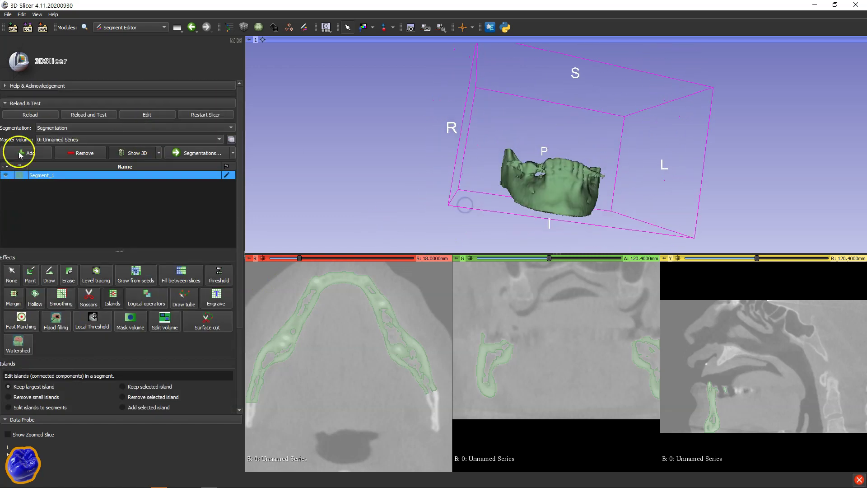
{"action": "left_click", "coordinate": [21, 152]}
{"action": "double_click", "coordinate": [53, 176]}
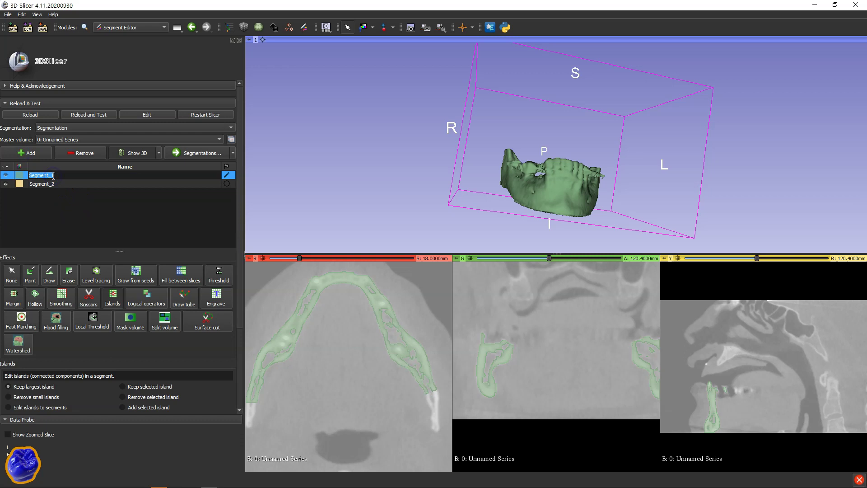
{"action": "type", "text": "Lower"}
{"action": "left_click", "coordinate": [55, 182]}
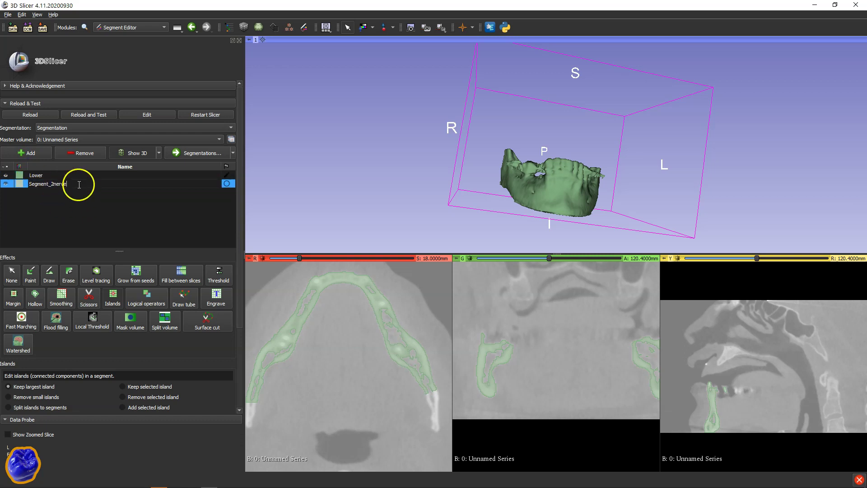
{"action": "type", "text": "nerve"}
{"action": "left_click", "coordinate": [58, 207]}
Step: Switch to the SlicerPano module in the Dentistry category and load 0: Unnamed Series as its input volume
{"action": "scroll", "coordinate": [142, 239], "scroll_direction": "down", "scroll_amount": 3}
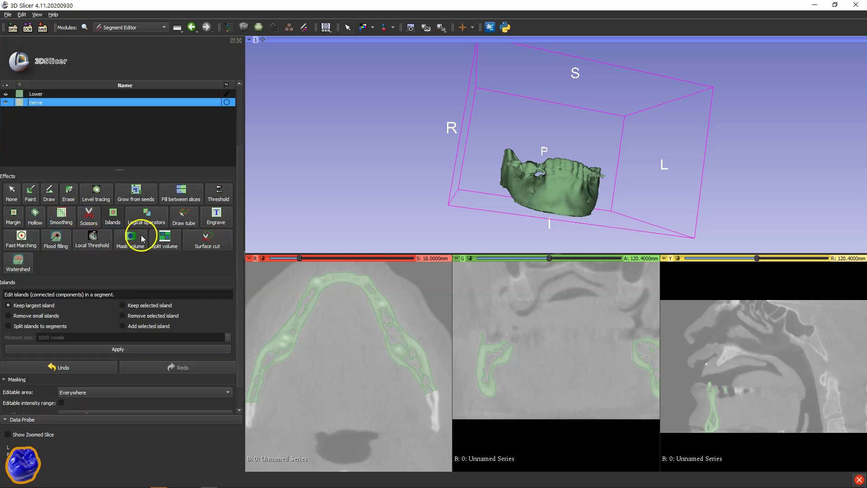
{"action": "left_click", "coordinate": [151, 27]}
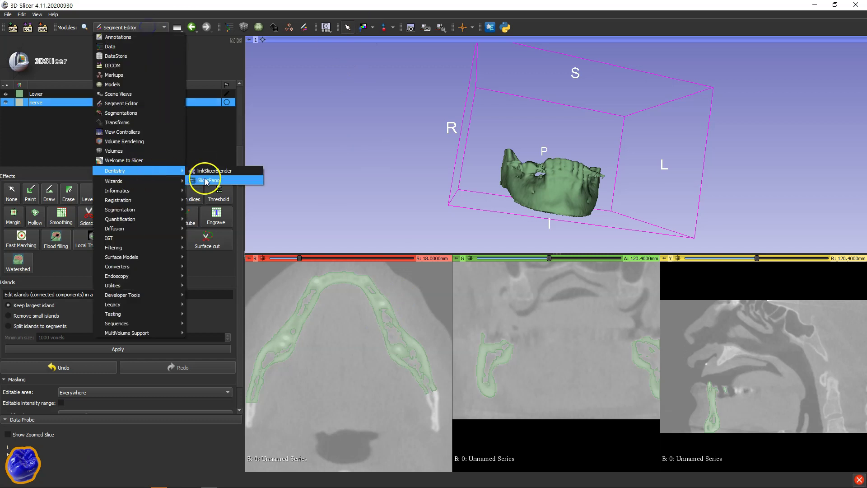
{"action": "left_click", "coordinate": [207, 180]}
{"action": "left_click", "coordinate": [53, 143]}
{"action": "left_click", "coordinate": [63, 149]}
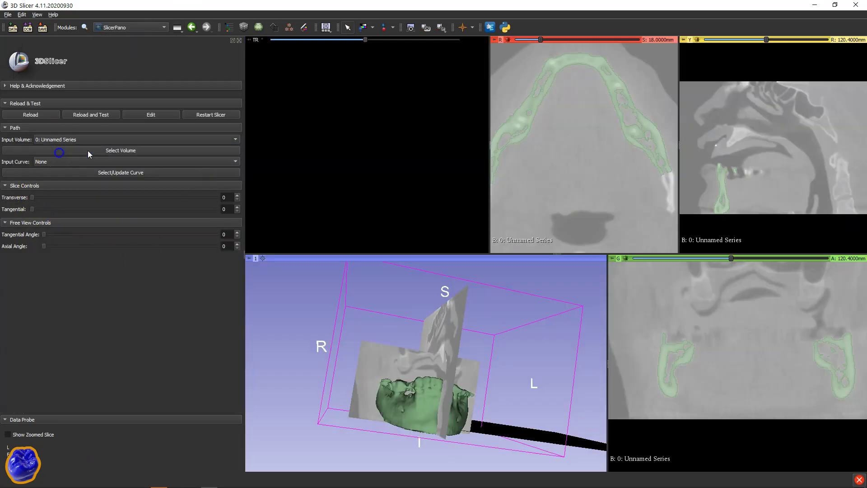
{"action": "left_click", "coordinate": [113, 152]}
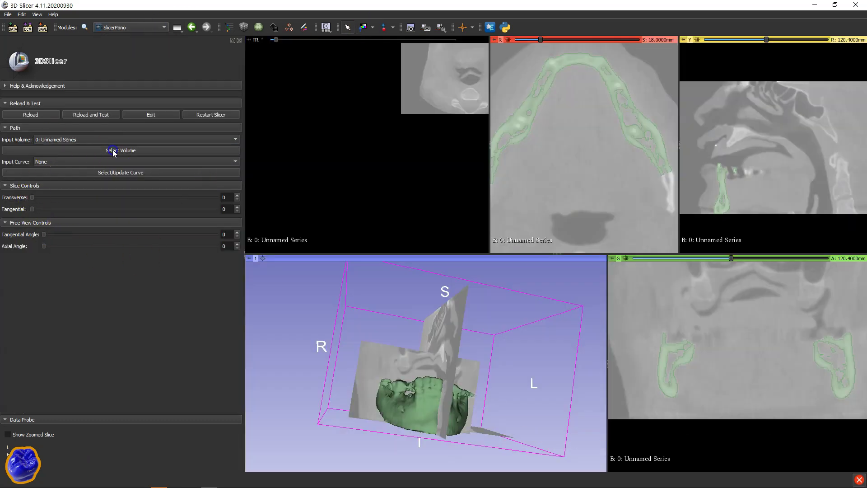
Step: Place a markup curve along the mandibular arch in the axial slice, from one end of the jaw to the other
{"action": "left_click", "coordinate": [394, 28]}
{"action": "left_click", "coordinate": [392, 48]}
{"action": "left_click", "coordinate": [493, 160]}
{"action": "left_click", "coordinate": [508, 135]}
{"action": "left_click", "coordinate": [528, 111]}
{"action": "left_click", "coordinate": [538, 89]}
{"action": "left_click", "coordinate": [550, 67]}
{"action": "left_click", "coordinate": [566, 58]}
{"action": "left_click", "coordinate": [588, 59]}
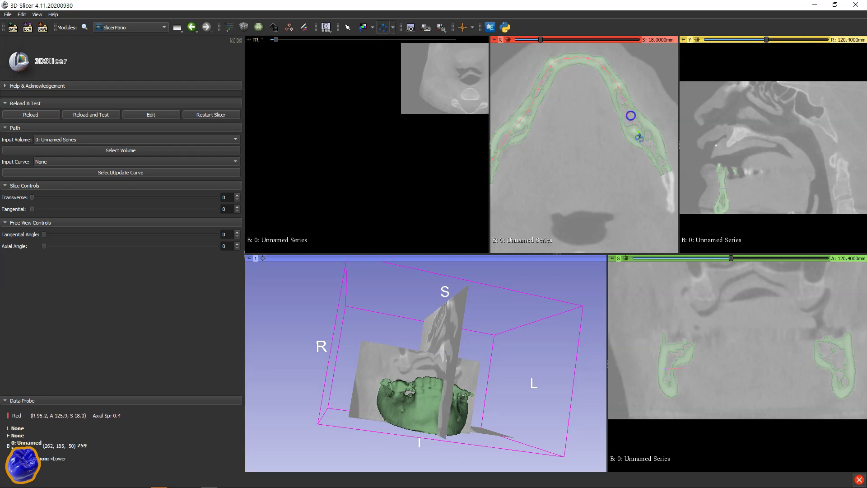
{"action": "right_click", "coordinate": [590, 136]}
Step: Choose C as the input curve in SlicerPano and update the curve
{"action": "left_click", "coordinate": [46, 162]}
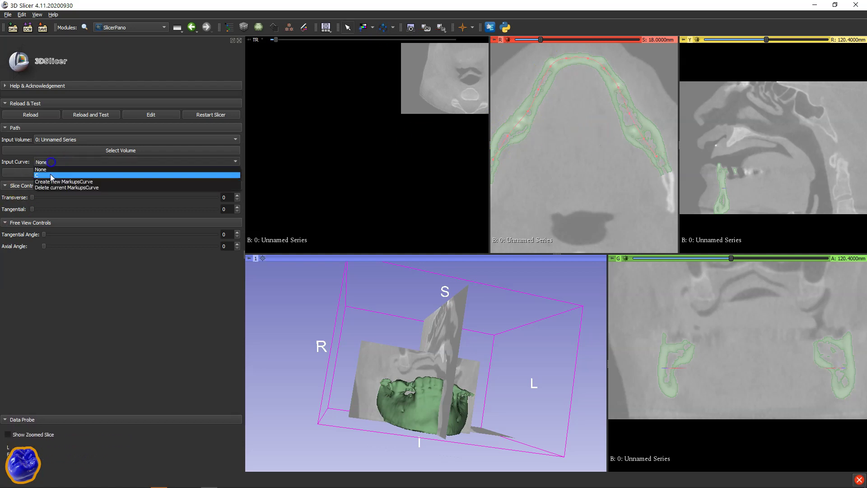
{"action": "left_click", "coordinate": [50, 175]}
{"action": "left_click", "coordinate": [70, 174]}
Step: Set the transverse slice position to 32 and the free view's tangential angle to 92
{"action": "left_click_drag", "start_coordinate": [33, 198], "coordinate": [87, 250]}
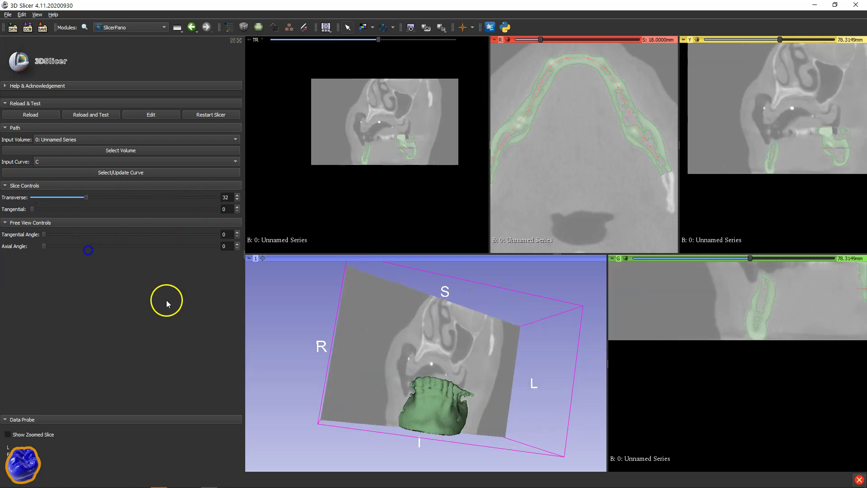
{"action": "right_click_drag", "start_coordinate": [295, 339], "coordinate": [313, 311]}
{"action": "left_click_drag", "start_coordinate": [313, 310], "coordinate": [393, 338]}
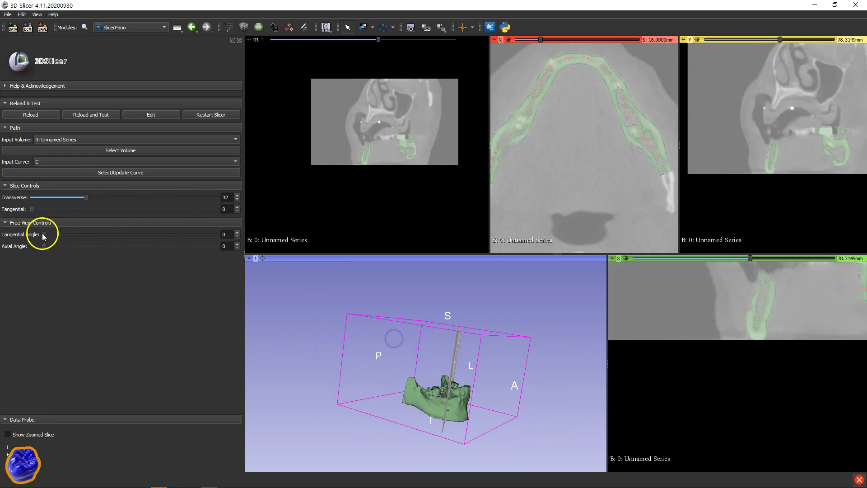
{"action": "mouse_move", "coordinate": [44, 235]}
{"action": "left_mouse_down"}
{"action": "mouse_move", "coordinate": [74, 236]}
{"action": "mouse_move", "coordinate": [33, 237]}
{"action": "left_mouse_up"}
{"action": "right_click_drag", "start_coordinate": [747, 351], "coordinate": [769, 432]}
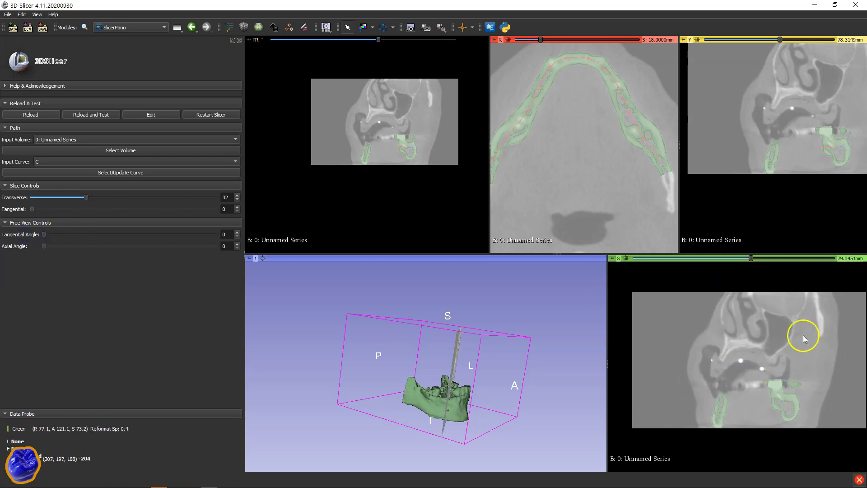
{"action": "left_click_drag", "start_coordinate": [44, 234], "coordinate": [90, 248]}
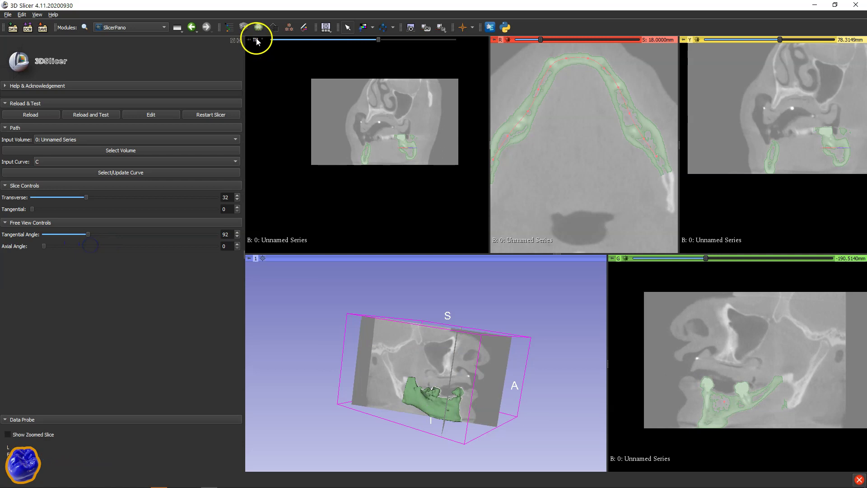
Step: Hide the transverse slice in the 3D view and show only the green free-view slice there
{"action": "left_click", "coordinate": [273, 51]}
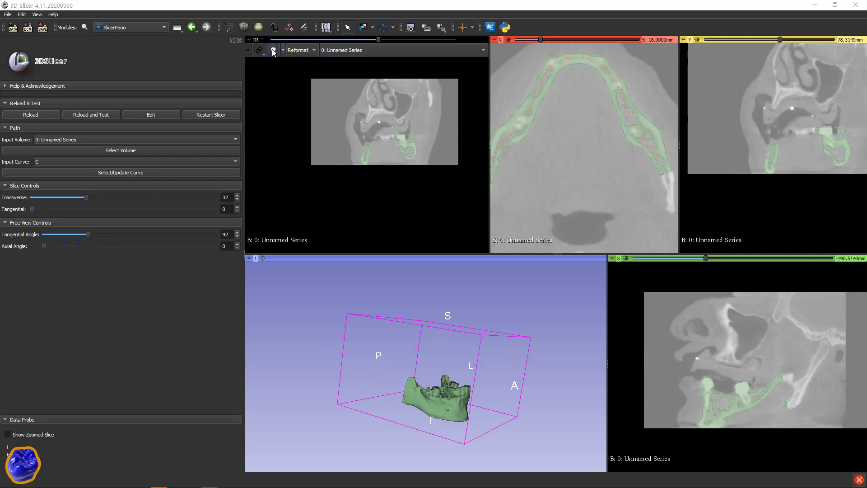
{"action": "left_click", "coordinate": [273, 51]}
{"action": "left_click", "coordinate": [273, 51]}
{"action": "mouse_move", "coordinate": [612, 258]}
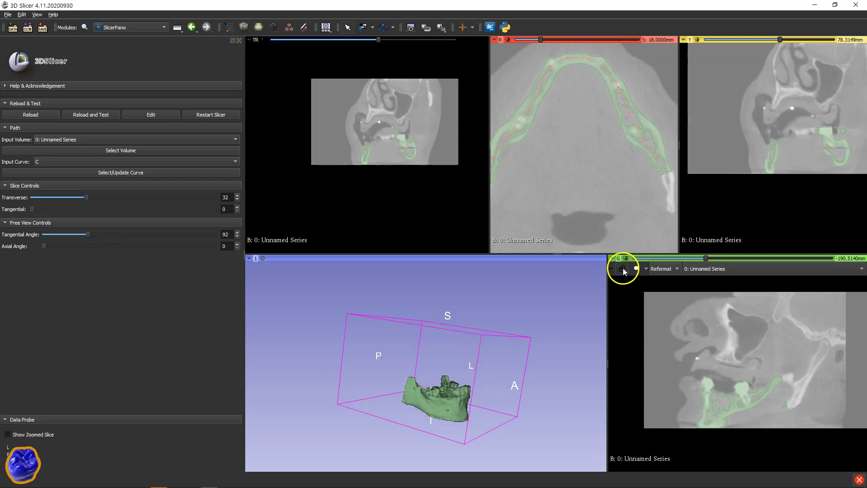
{"action": "left_click", "coordinate": [637, 270]}
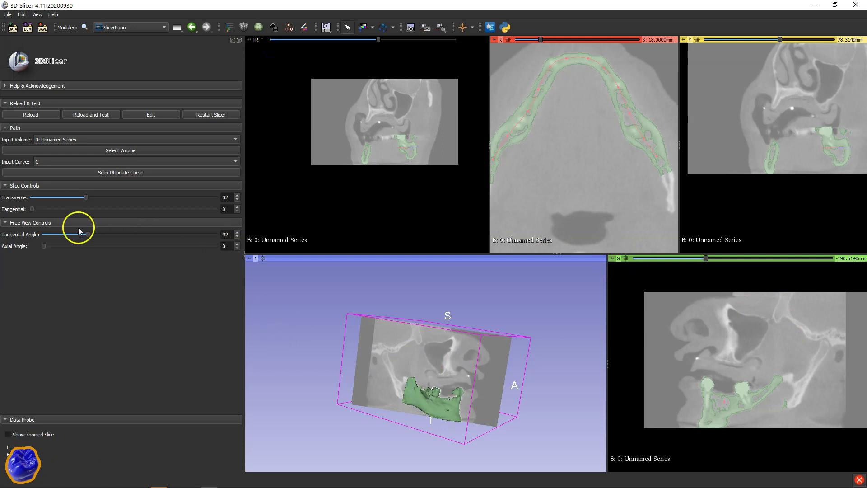
Step: Set the transverse slice position to 18 and the free view's tangential angle to 77, checking the plane against the jaw
{"action": "left_click_drag", "start_coordinate": [88, 197], "coordinate": [62, 199]}
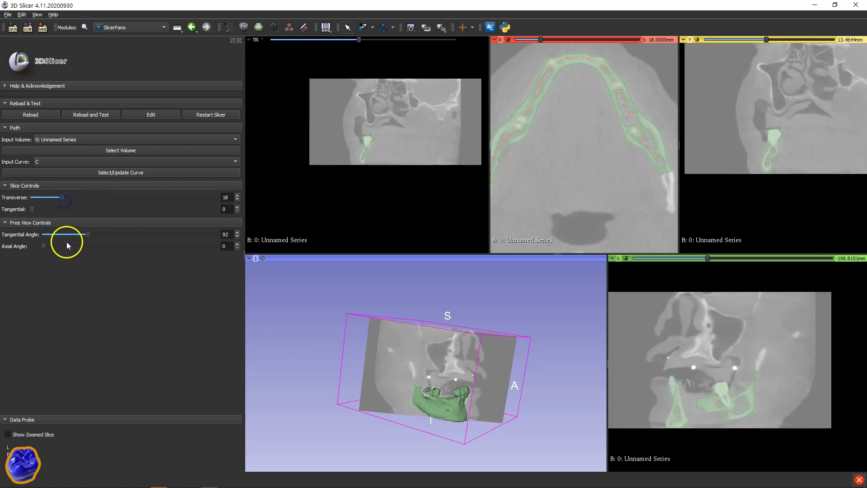
{"action": "left_click_drag", "start_coordinate": [60, 235], "coordinate": [113, 235]}
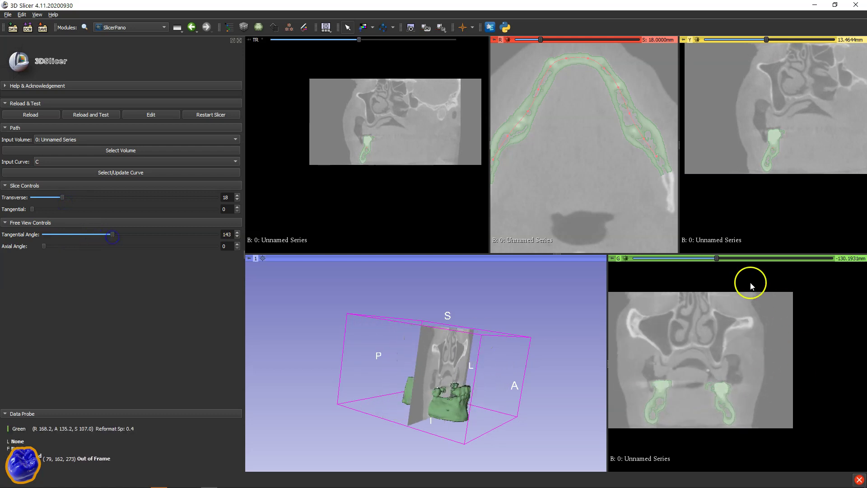
{"action": "left_click_drag", "start_coordinate": [355, 383], "coordinate": [309, 456]}
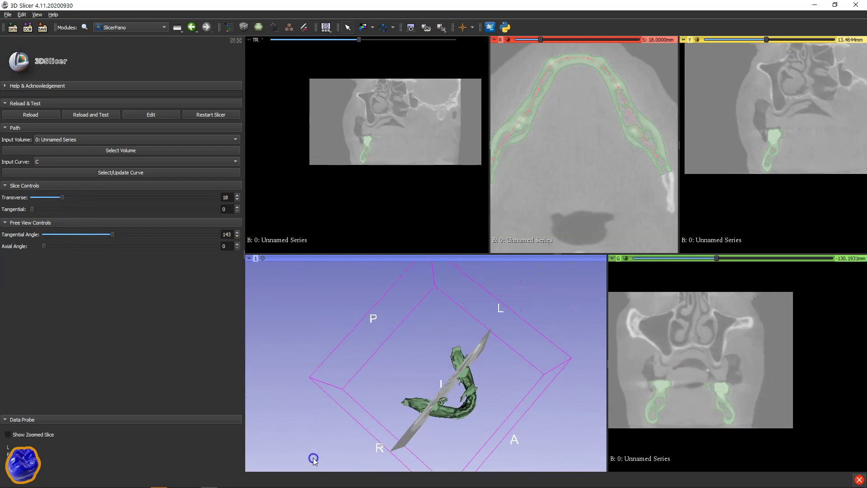
{"action": "left_click_drag", "start_coordinate": [113, 235], "coordinate": [81, 221]}
{"action": "left_click_drag", "start_coordinate": [321, 343], "coordinate": [259, 325]}
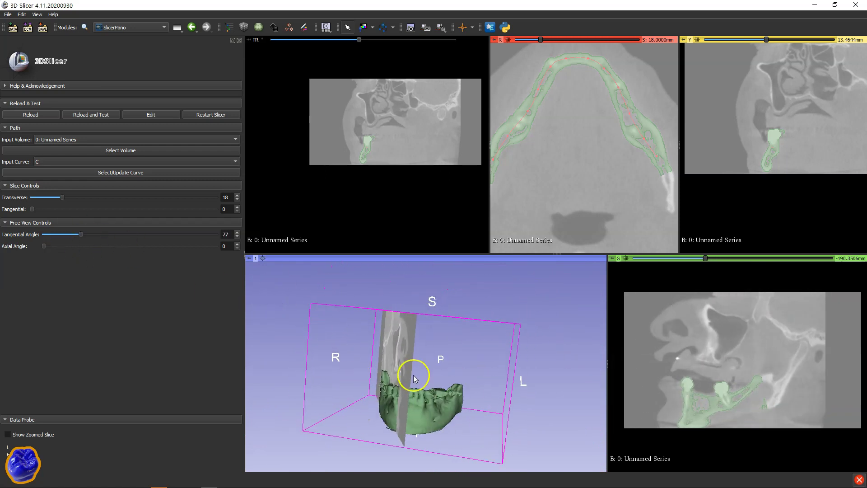
Step: Hide the Lower segment in the Segment Editor and return to the SlicerPano module
{"action": "left_click", "coordinate": [301, 29]}
{"action": "left_click", "coordinate": [5, 175]}
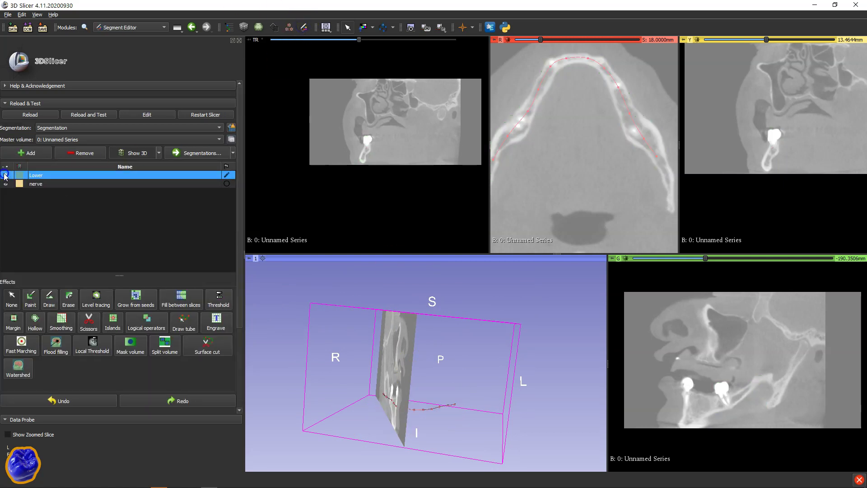
{"action": "left_click", "coordinate": [197, 29]}
Step: Tilt the free view along the jaw with an axial angle of 23 and a tangential angle of 84
{"action": "right_click_drag", "start_coordinate": [753, 373], "coordinate": [753, 415]}
{"action": "middle_click_drag", "start_coordinate": [707, 429], "coordinate": [752, 398]}
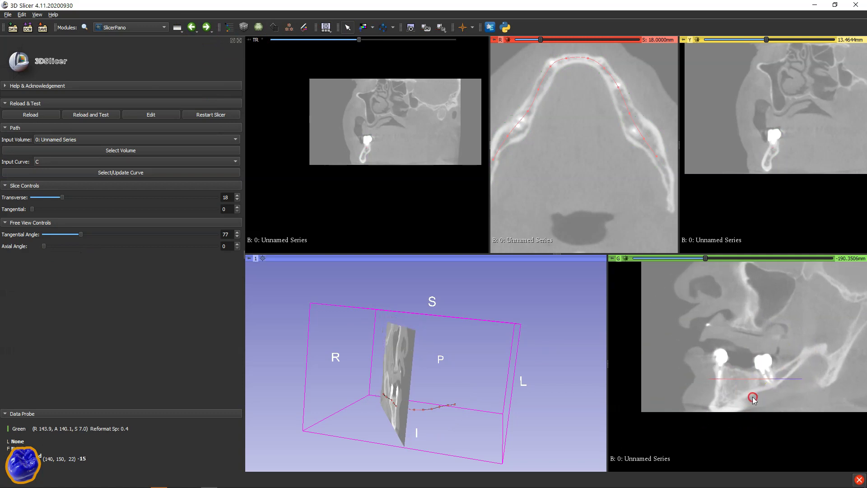
{"action": "right_click_drag", "start_coordinate": [752, 402], "coordinate": [747, 424]}
{"action": "left_click_drag", "start_coordinate": [44, 247], "coordinate": [52, 246]}
{"action": "right_click_drag", "start_coordinate": [775, 411], "coordinate": [764, 479]}
{"action": "mouse_move", "coordinate": [52, 246]}
{"action": "left_mouse_down"}
{"action": "mouse_move", "coordinate": [86, 237]}
{"action": "mouse_move", "coordinate": [54, 247]}
{"action": "left_mouse_up"}
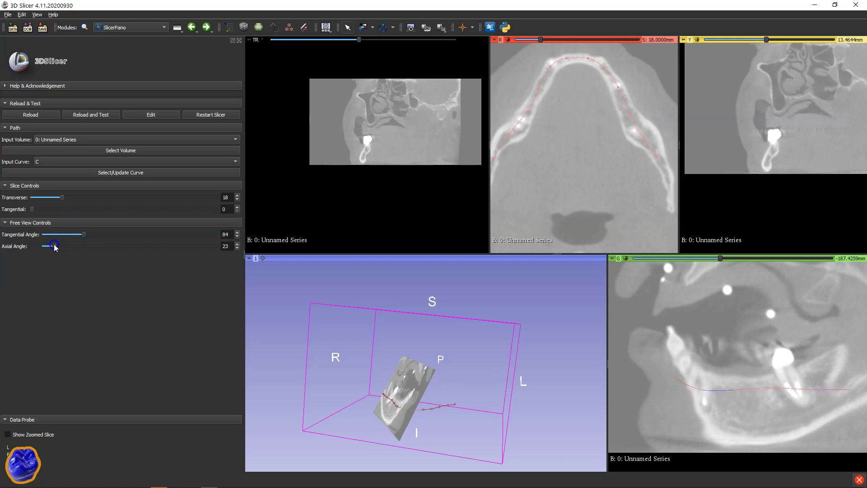
Step: Refine the free view through the jawbone with a transverse position of 20 and a tangential angle of 88
{"action": "scroll", "coordinate": [778, 413], "scroll_direction": "down", "scroll_amount": 8}
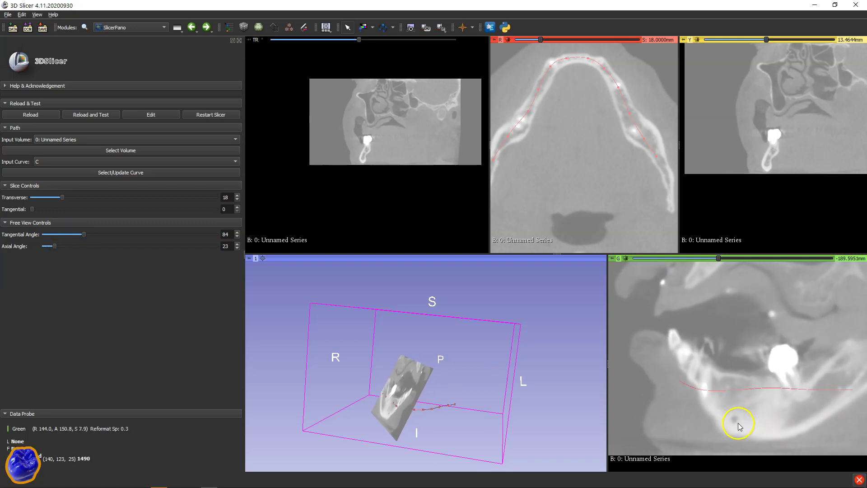
{"action": "scroll", "coordinate": [739, 426], "scroll_direction": "up", "scroll_amount": 6}
{"action": "scroll", "coordinate": [826, 409], "scroll_direction": "down", "scroll_amount": 4}
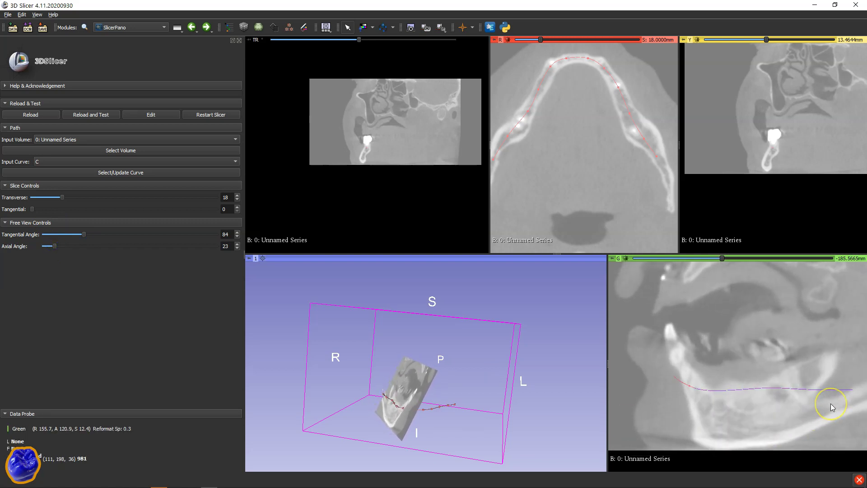
{"action": "scroll", "coordinate": [828, 405], "scroll_direction": "down", "scroll_amount": 5}
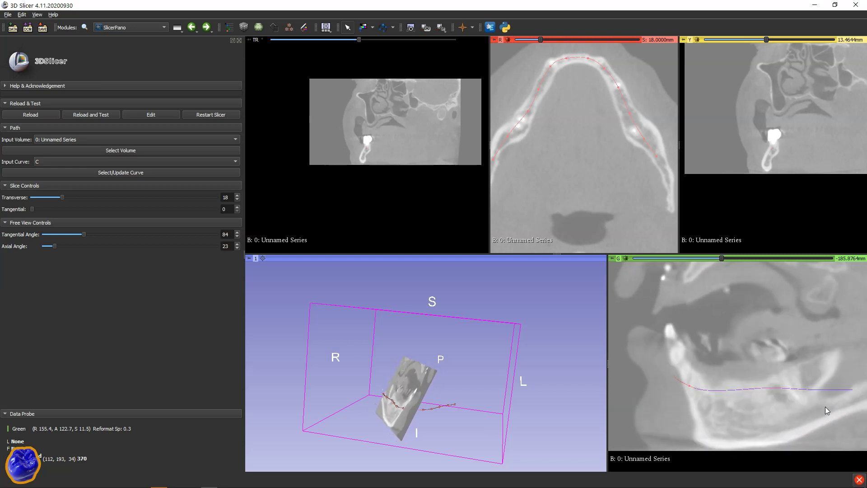
{"action": "scroll", "coordinate": [825, 407], "scroll_direction": "up", "scroll_amount": 6}
{"action": "left_click_drag", "start_coordinate": [64, 200], "coordinate": [66, 199]}
{"action": "mouse_move", "coordinate": [83, 234]}
{"action": "left_mouse_down"}
{"action": "mouse_move", "coordinate": [98, 235]}
{"action": "mouse_move", "coordinate": [87, 235]}
{"action": "left_mouse_up"}
{"action": "scroll", "coordinate": [815, 412], "scroll_direction": "down", "scroll_amount": 3}
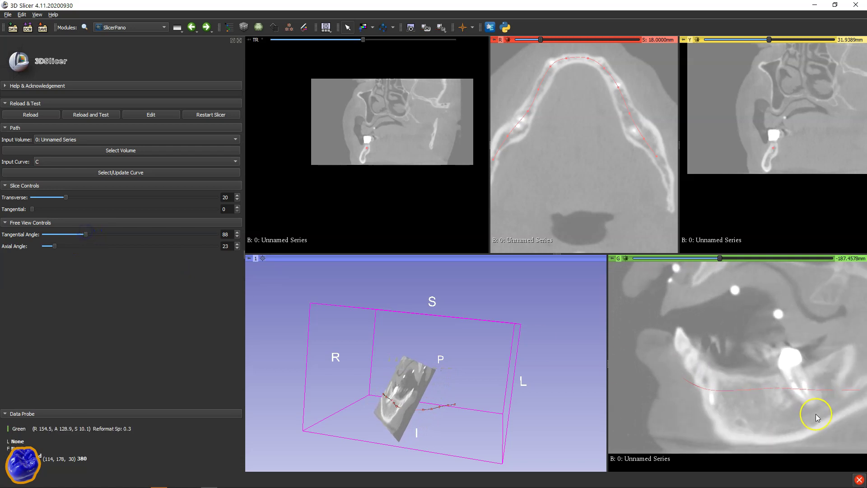
Step: Open the Segment Editor and activate the Draw tube effect
{"action": "left_click", "coordinate": [301, 29]}
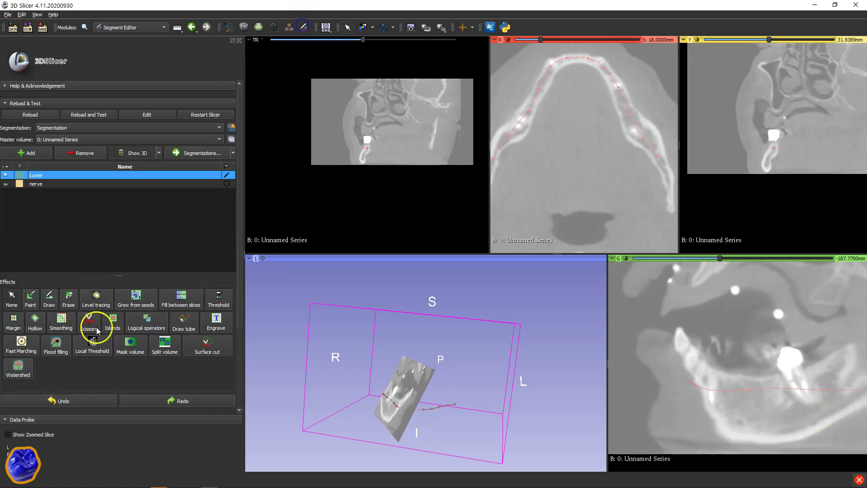
{"action": "left_click", "coordinate": [184, 323]}
{"action": "scroll", "coordinate": [145, 287], "scroll_direction": "down", "scroll_amount": 3}
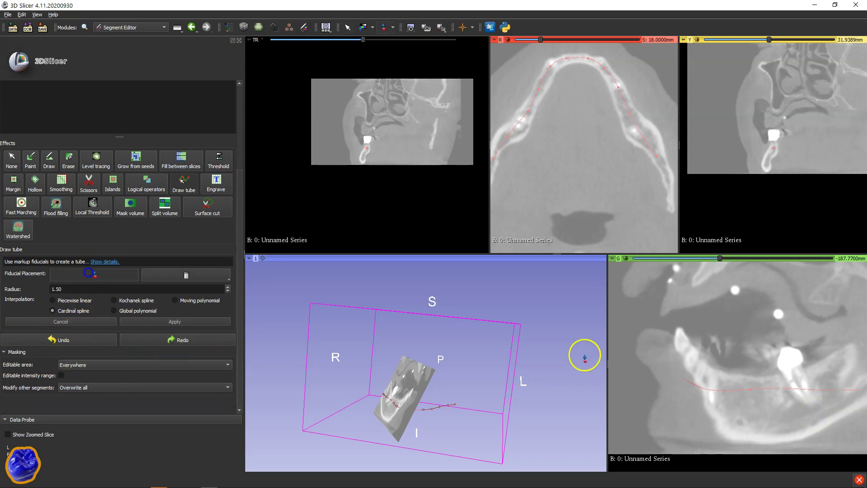
{"action": "scroll", "coordinate": [739, 423], "scroll_direction": "up", "scroll_amount": 5}
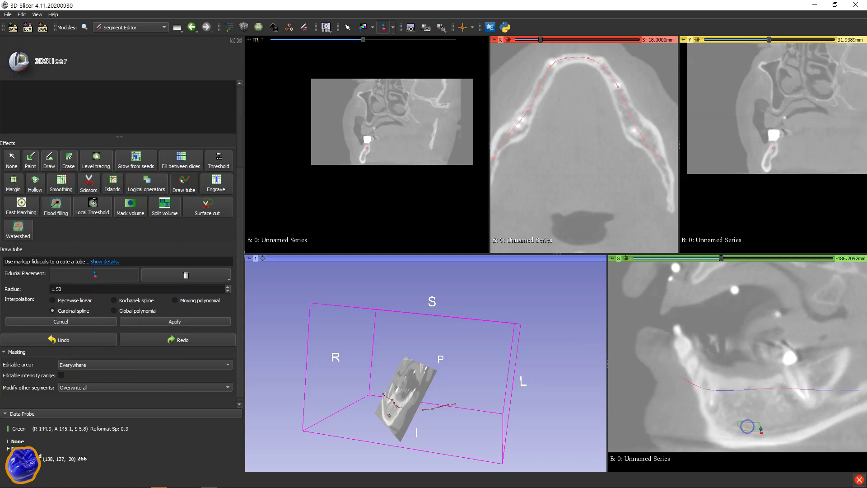
{"action": "scroll", "coordinate": [782, 424], "scroll_direction": "down", "scroll_amount": 1}
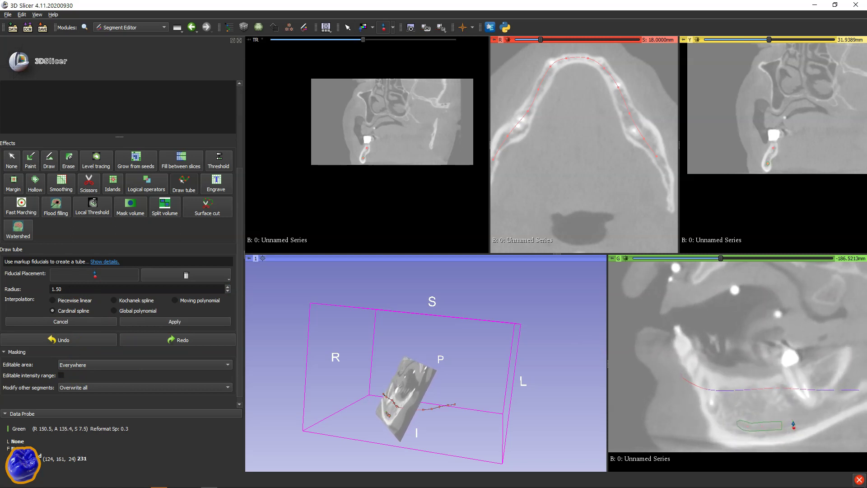
{"action": "right_click", "coordinate": [838, 401]}
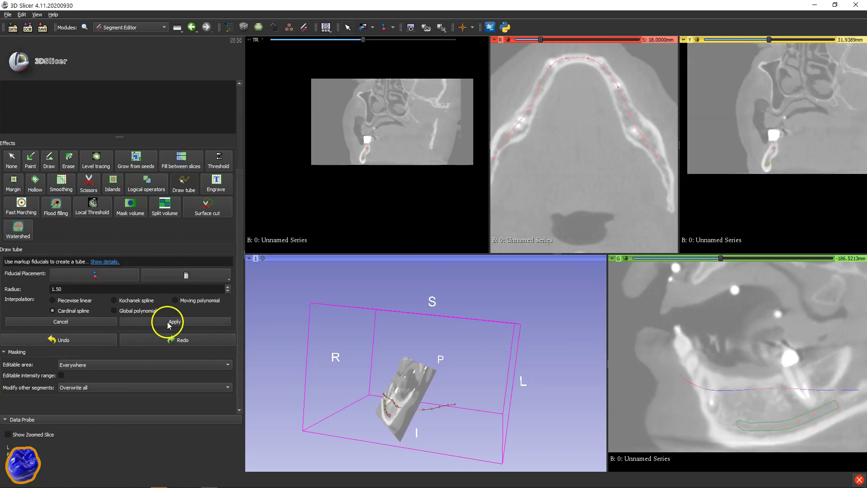
{"action": "left_click", "coordinate": [168, 322]}
{"action": "scroll", "coordinate": [119, 251], "scroll_direction": "up", "scroll_amount": 4}
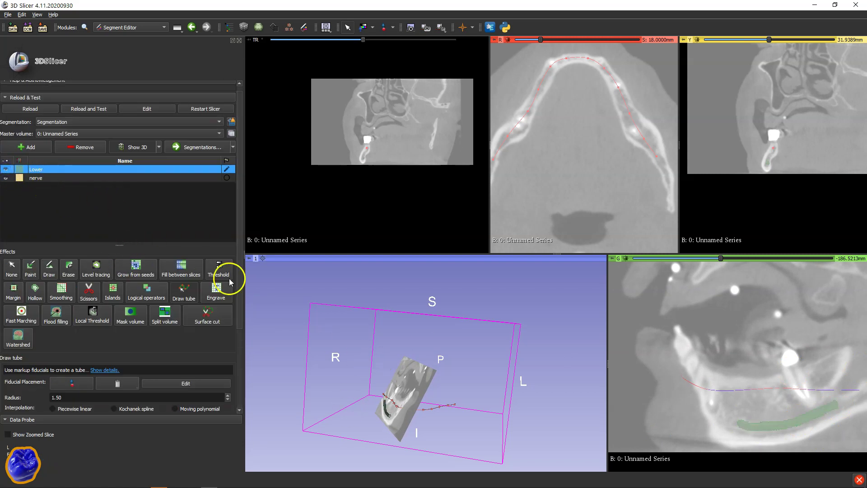
{"action": "scroll", "coordinate": [63, 329], "scroll_direction": "down", "scroll_amount": 4}
{"action": "left_click", "coordinate": [68, 340]}
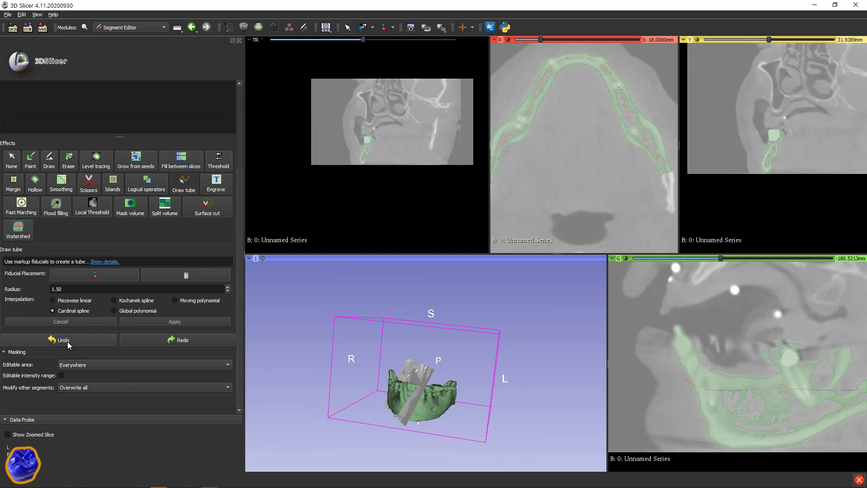
Step: Hide the Lower segment and make the nerve segment the active one
{"action": "scroll", "coordinate": [63, 288], "scroll_direction": "up", "scroll_amount": 4}
{"action": "left_click", "coordinate": [7, 169]}
{"action": "left_click", "coordinate": [44, 178]}
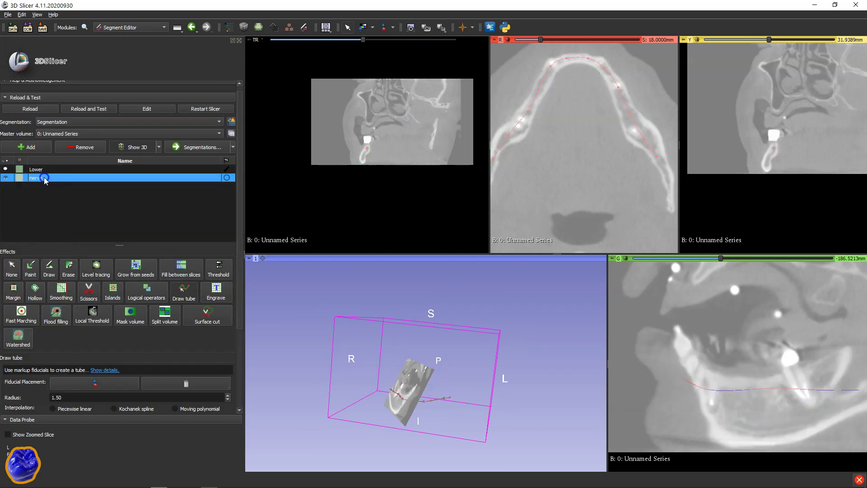
Step: Draw a 1.50 radius cardinal-spline tube along the nerve canal in the free view and apply it to the nerve segment
{"action": "scroll", "coordinate": [180, 296], "scroll_direction": "down", "scroll_amount": 4}
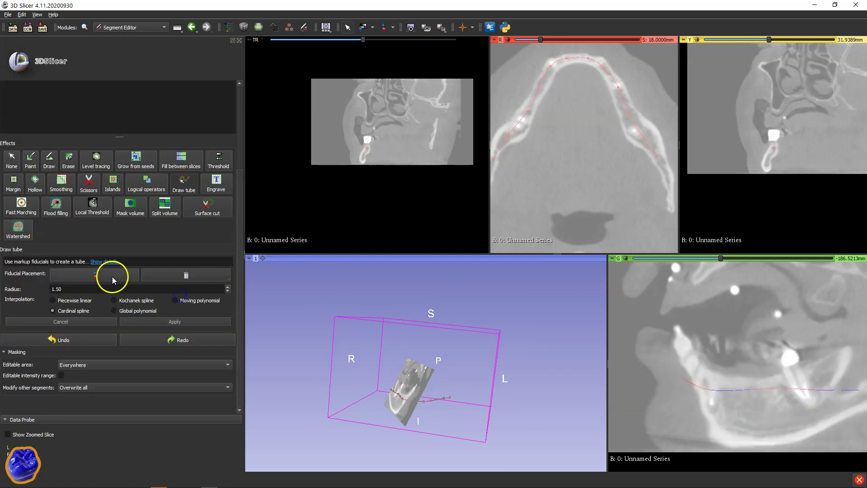
{"action": "left_click", "coordinate": [111, 276]}
{"action": "scroll", "coordinate": [722, 419], "scroll_direction": "down", "scroll_amount": 2}
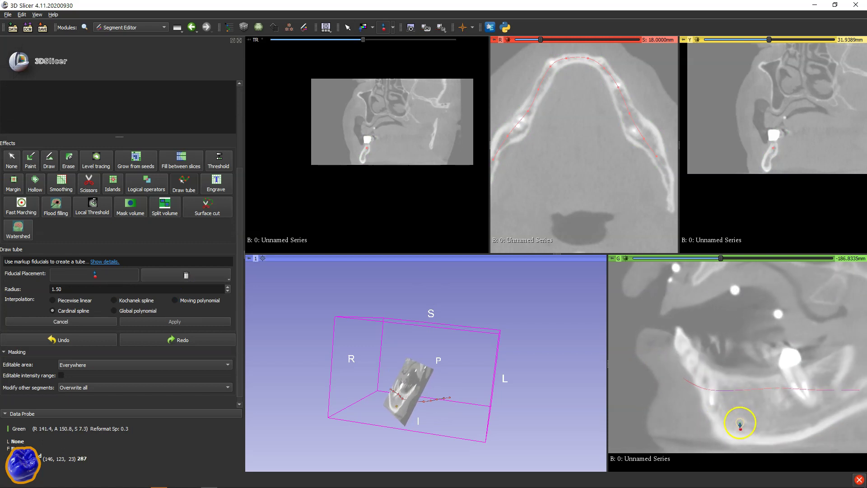
{"action": "scroll", "coordinate": [741, 427], "scroll_direction": "up", "scroll_amount": 4}
{"action": "scroll", "coordinate": [765, 427], "scroll_direction": "down", "scroll_amount": 2}
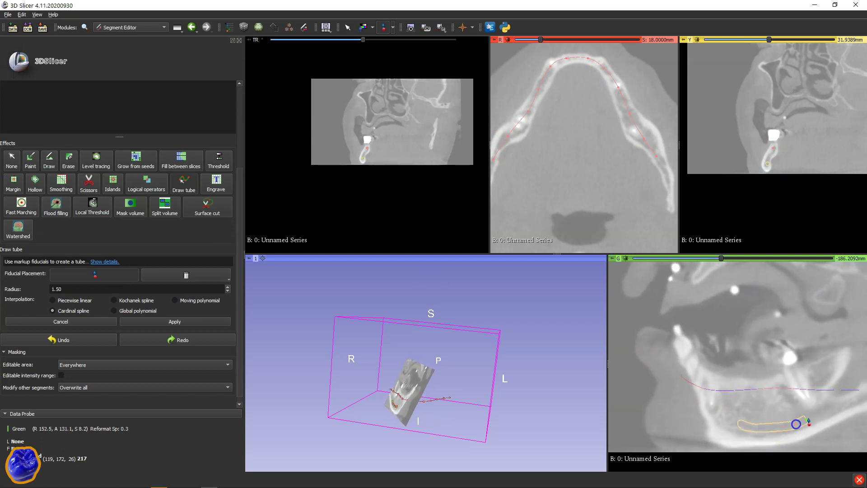
{"action": "left_click", "coordinate": [839, 405]}
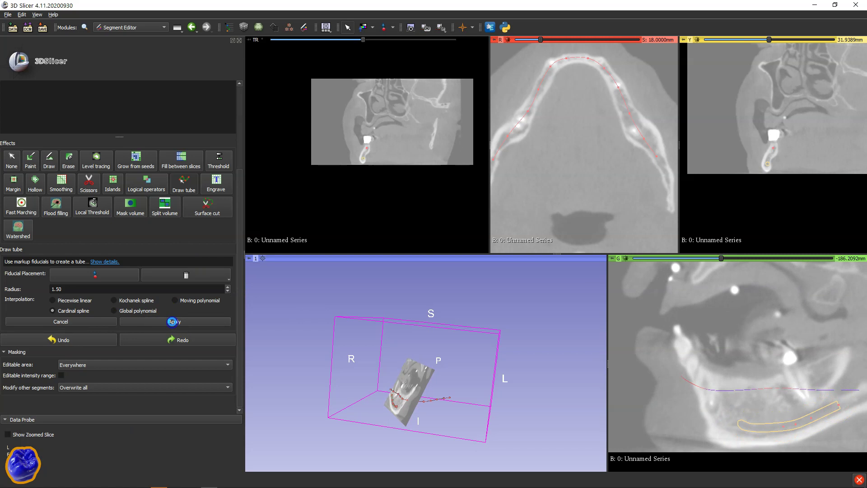
{"action": "left_click", "coordinate": [171, 321]}
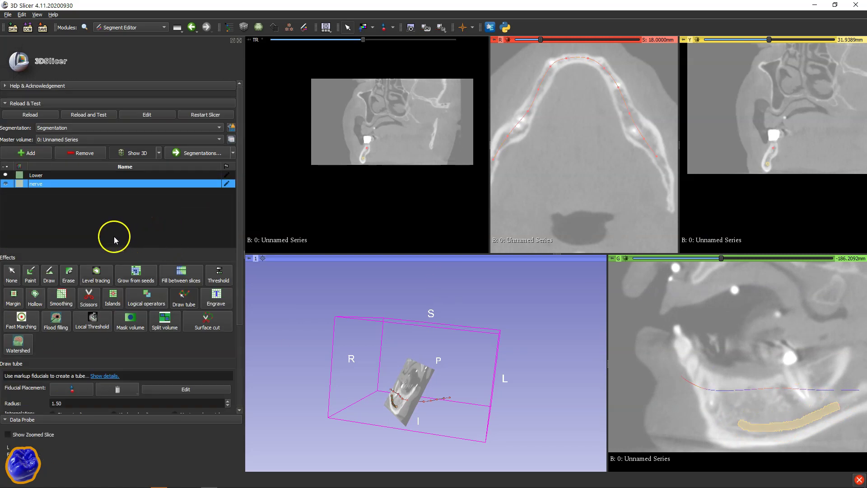
Step: Return to SlicerPano and move the free view to the other side of the jaw with a transverse position of 88
{"action": "left_click", "coordinate": [191, 27]}
{"action": "left_click_drag", "start_coordinate": [68, 197], "coordinate": [182, 202]}
{"action": "mouse_move", "coordinate": [391, 337]}
{"action": "right_mouse_down"}
{"action": "mouse_move", "coordinate": [392, 400]}
{"action": "mouse_move", "coordinate": [392, 339]}
{"action": "right_mouse_up"}
{"action": "left_click_drag", "start_coordinate": [392, 338], "coordinate": [358, 387]}
{"action": "scroll", "coordinate": [738, 413], "scroll_direction": "up", "scroll_amount": 5}
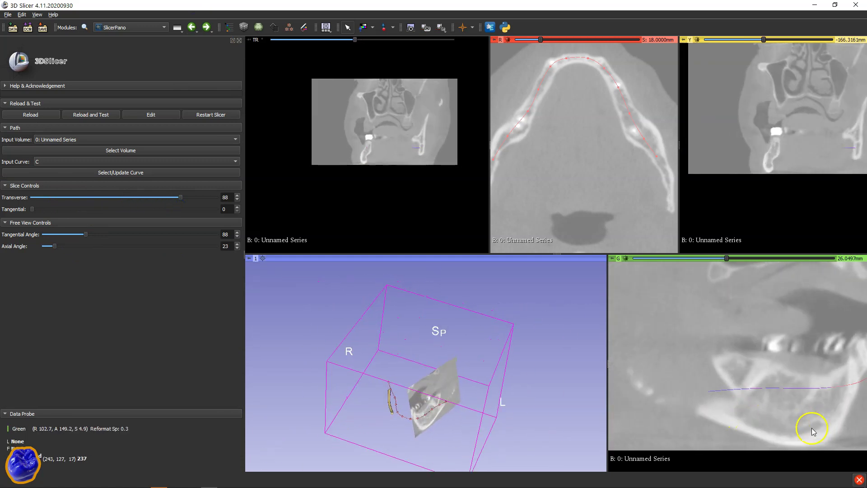
Step: Tilt the free view along this side of the jaw with a tangential angle of 78 and an axial angle of 21
{"action": "left_click_drag", "start_coordinate": [86, 236], "coordinate": [81, 234]}
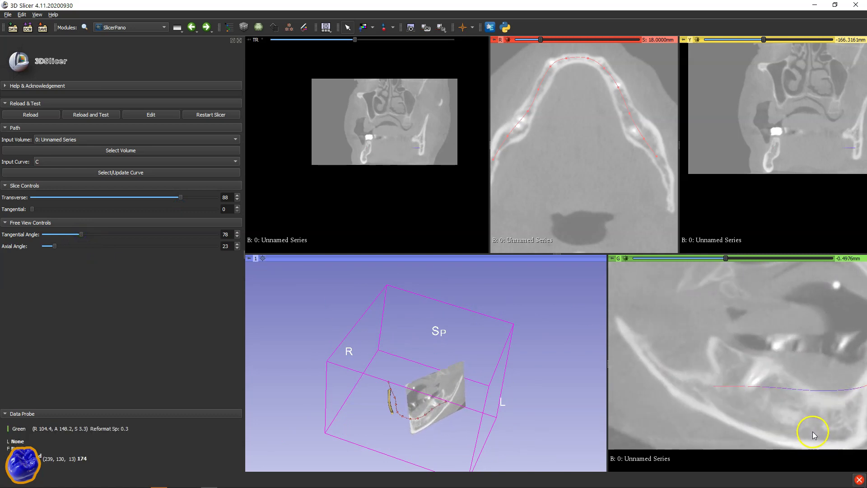
{"action": "left_click_drag", "start_coordinate": [54, 246], "coordinate": [55, 247]}
{"action": "scroll", "coordinate": [705, 397], "scroll_direction": "up", "scroll_amount": 3}
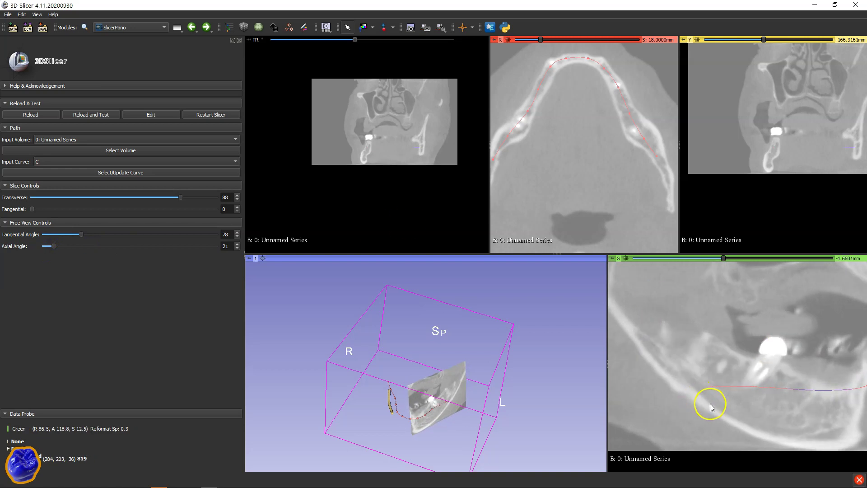
Step: Refine the tangential angle to 81 and check the plane against the second nerve canal
{"action": "left_click_drag", "start_coordinate": [355, 424], "coordinate": [286, 402]}
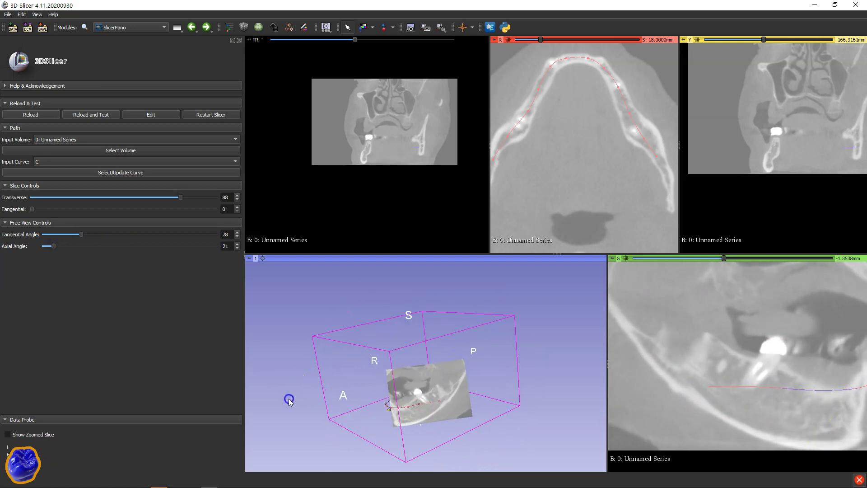
{"action": "right_click_drag", "start_coordinate": [287, 403], "coordinate": [319, 454]}
{"action": "left_click_drag", "start_coordinate": [84, 236], "coordinate": [85, 234]}
{"action": "scroll", "coordinate": [756, 418], "scroll_direction": "down", "scroll_amount": 3}
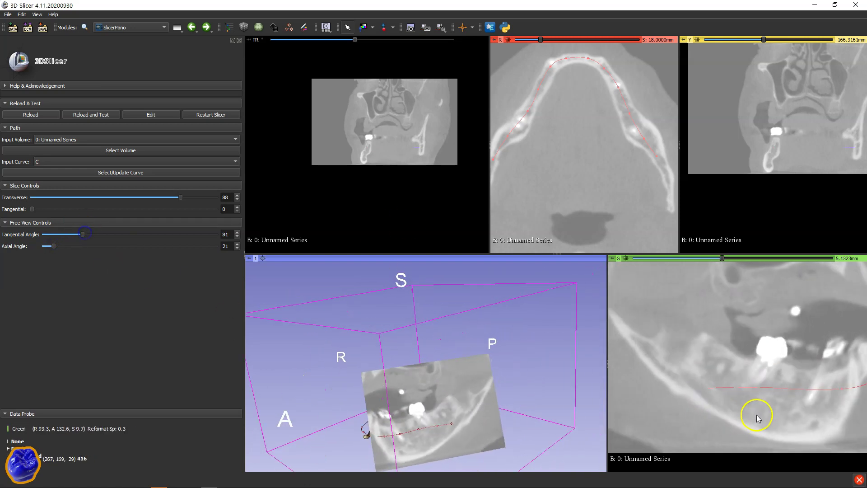
{"action": "scroll", "coordinate": [757, 419], "scroll_direction": "up", "scroll_amount": 2}
{"action": "scroll", "coordinate": [757, 419], "scroll_direction": "down", "scroll_amount": 1}
Step: Add a third segment in the Segment Editor with the nerve segment hidden, and activate Draw tube for it
{"action": "left_click", "coordinate": [304, 27]}
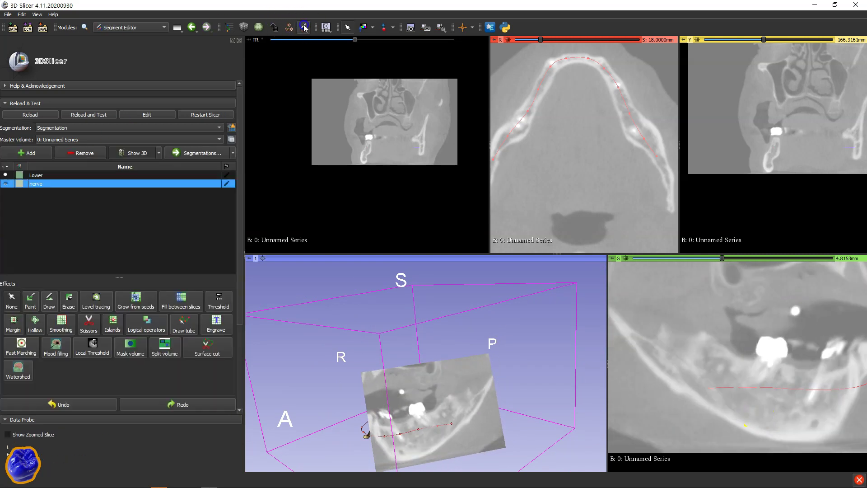
{"action": "left_click", "coordinate": [27, 153]}
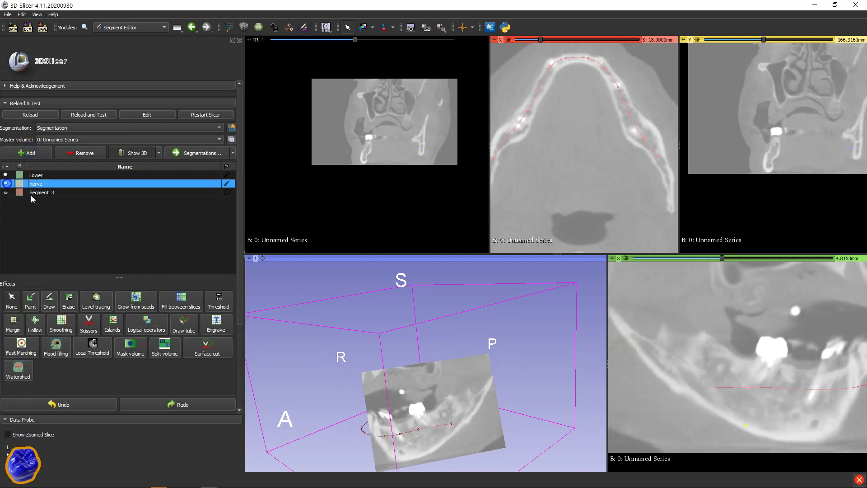
{"action": "scroll", "coordinate": [113, 240], "scroll_direction": "down", "scroll_amount": 1}
{"action": "left_click", "coordinate": [183, 296]}
{"action": "scroll", "coordinate": [78, 330], "scroll_direction": "down", "scroll_amount": 3}
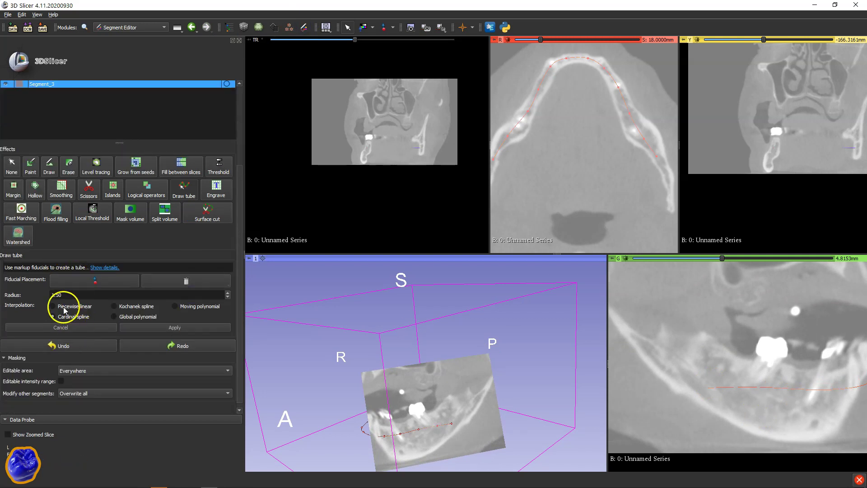
Step: Draw a 1.50 radius cardinal-spline tube along the second nerve canal in the free view and apply it
{"action": "left_click", "coordinate": [94, 281]}
{"action": "left_click", "coordinate": [814, 425]}
{"action": "scroll", "coordinate": [811, 426], "scroll_direction": "up", "scroll_amount": 1}
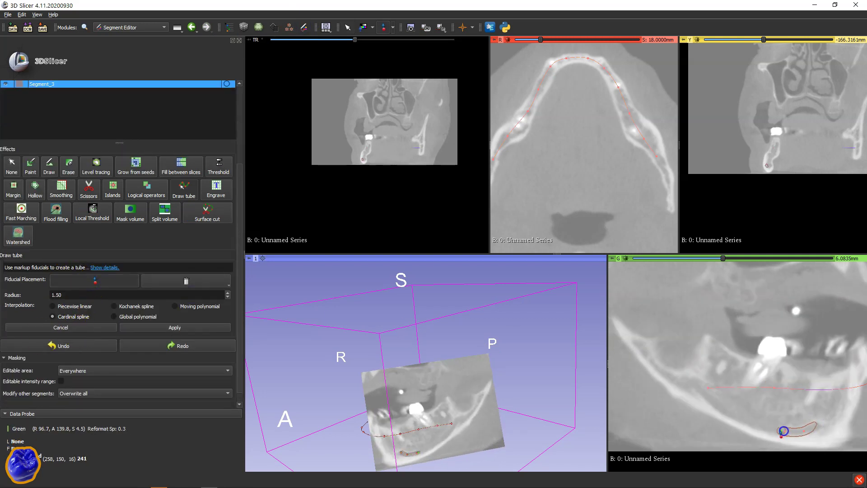
{"action": "left_click", "coordinate": [174, 327]}
Step: Show the nerve and Lower segments again and rename the third segment as nerve2
{"action": "scroll", "coordinate": [129, 263], "scroll_direction": "up", "scroll_amount": 4}
{"action": "left_click", "coordinate": [6, 183]}
{"action": "left_click", "coordinate": [6, 176]}
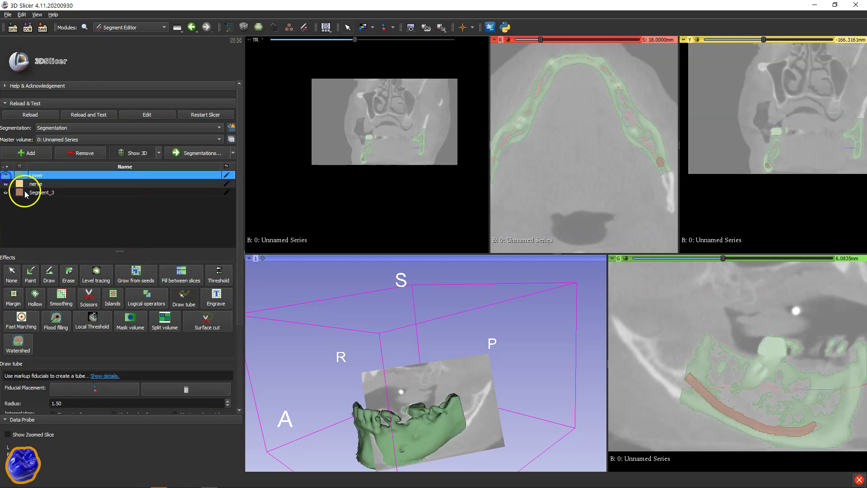
{"action": "double_click", "coordinate": [48, 192]}
{"action": "type", "text": "nerve2"}
{"action": "key", "text": "Return"}
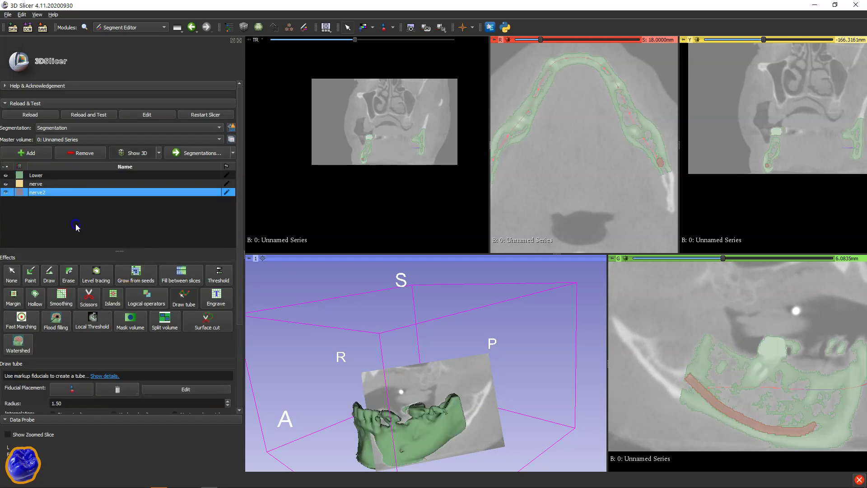
Step: Start exporting the Lower segment to a file and browse the destination folder up to drive E:
{"action": "left_click", "coordinate": [134, 176]}
{"action": "left_click", "coordinate": [232, 153]}
{"action": "left_click", "coordinate": [198, 179]}
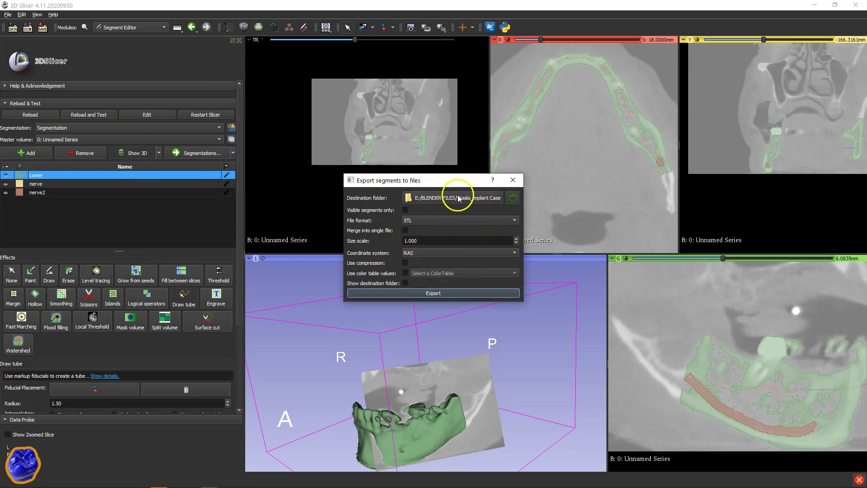
{"action": "left_click", "coordinate": [458, 198]}
{"action": "left_click", "coordinate": [524, 164]}
{"action": "left_click", "coordinate": [523, 164]}
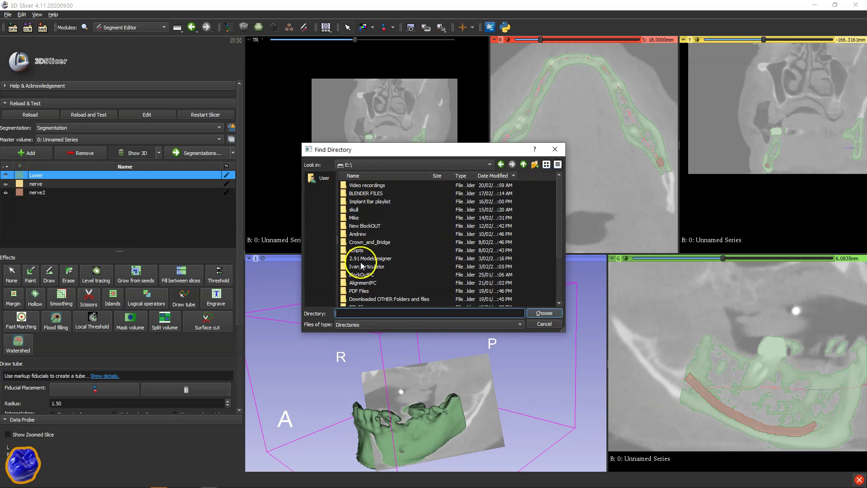
Step: Create a folder named segments on drive E: and export the Lower segment there as STL
{"action": "left_click", "coordinate": [535, 164]}
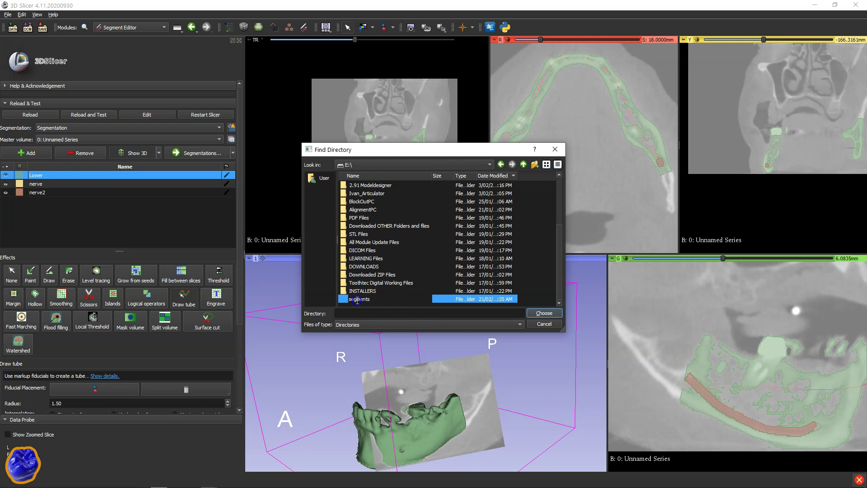
{"action": "type", "text": "segments"}
{"action": "key", "text": "Return"}
{"action": "left_click", "coordinate": [543, 313]}
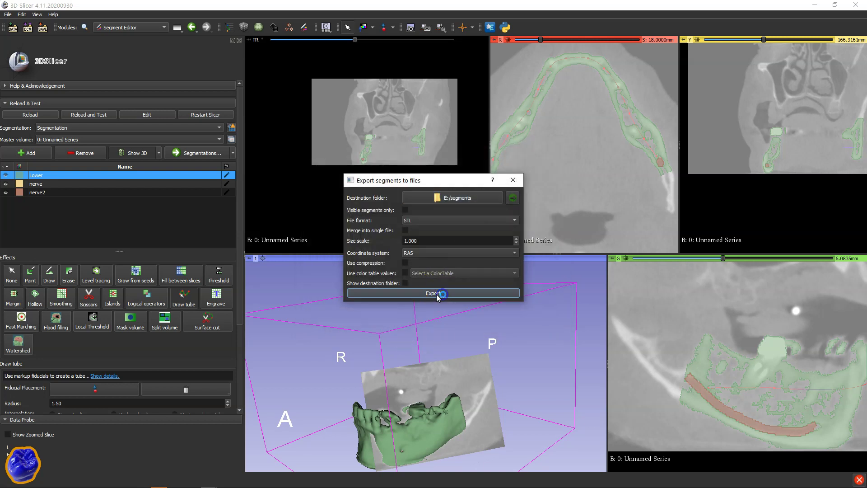
{"action": "left_click", "coordinate": [442, 293]}
Step: Export the nerve segment as STL to E:/segments
{"action": "left_click", "coordinate": [87, 184]}
{"action": "left_click", "coordinate": [233, 152]}
{"action": "left_click", "coordinate": [213, 175]}
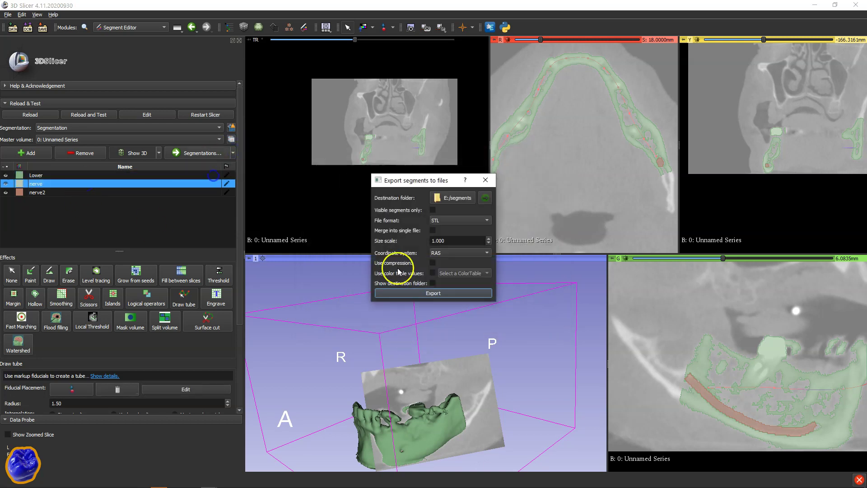
{"action": "left_click", "coordinate": [432, 293]}
Step: Export the nerve2 segment as STL to E:/segments
{"action": "left_click", "coordinate": [61, 191]}
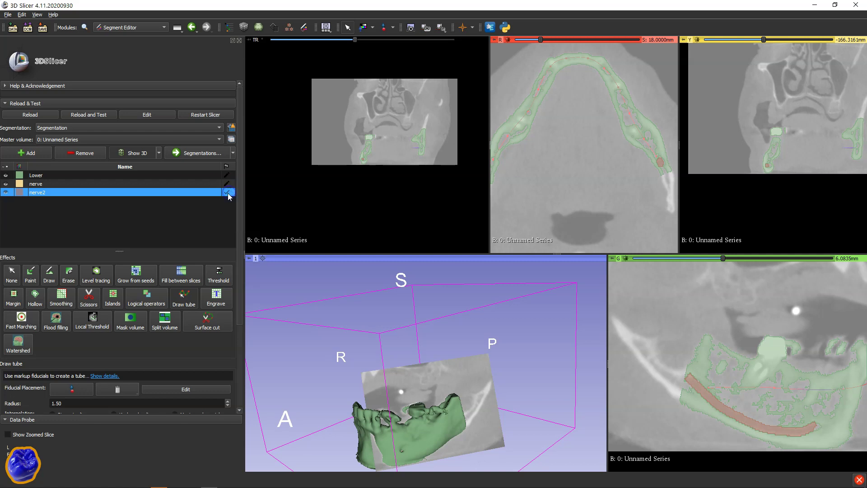
{"action": "left_click", "coordinate": [232, 152]}
{"action": "left_click", "coordinate": [213, 176]}
{"action": "left_click", "coordinate": [441, 293]}
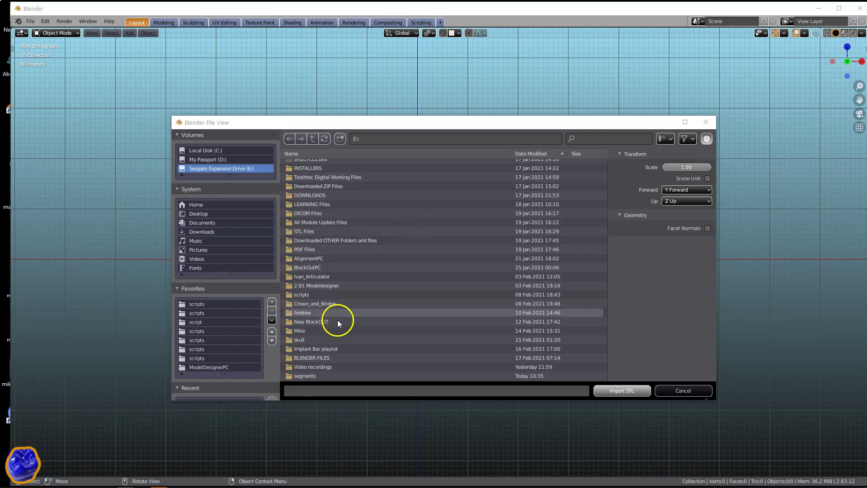
Step: In Blender, import Segmentation_nerve2.stl, Segmentation_nerve.stl and Segmentation_Lower.stl from the E:\segments folder
{"action": "double_click", "coordinate": [337, 320]}
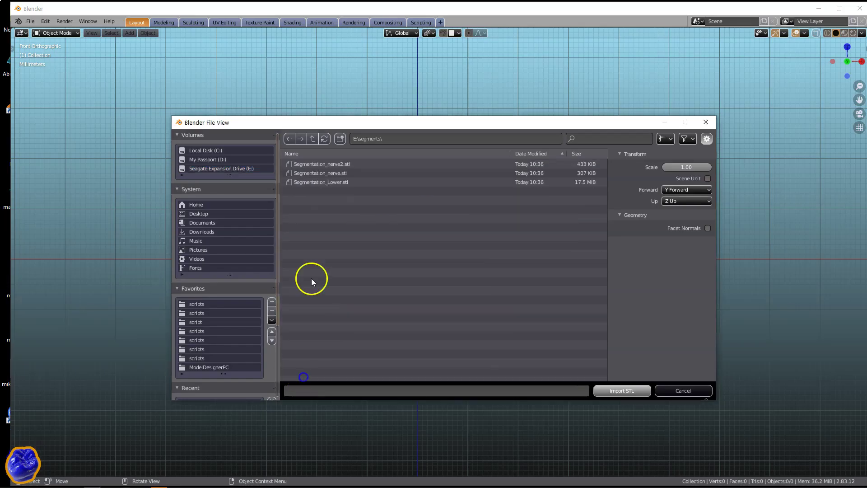
{"action": "left_click_drag", "start_coordinate": [316, 163], "coordinate": [344, 183]}
{"action": "left_click", "coordinate": [632, 391]}
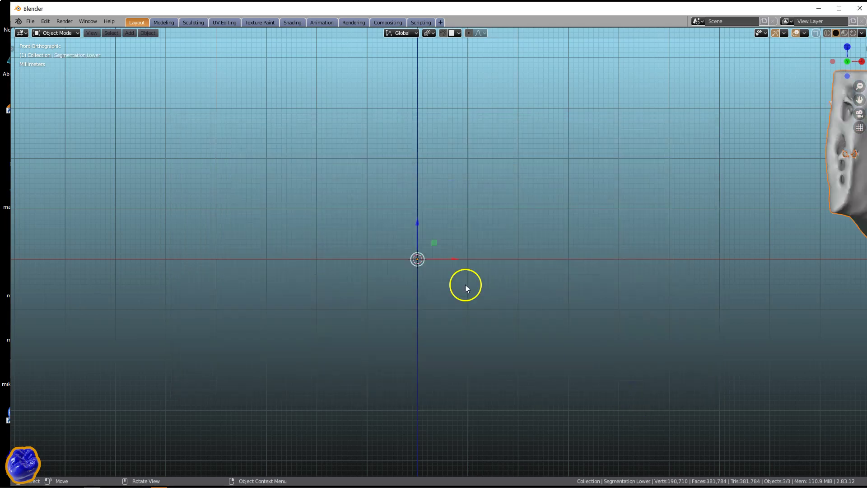
Step: Temporarily hide the lower jaw mesh to examine the nerve tubes, unhide it and inspect the jaw from other angles
{"action": "scroll", "coordinate": [465, 285], "scroll_direction": "down", "scroll_amount": 6}
{"action": "scroll", "coordinate": [633, 263], "scroll_direction": "up", "scroll_amount": 4}
{"action": "middle_click_drag", "start_coordinate": [654, 252], "coordinate": [270, 343]}
{"action": "scroll", "coordinate": [633, 266], "scroll_direction": "up", "scroll_amount": 2}
{"action": "left_click", "coordinate": [542, 298]}
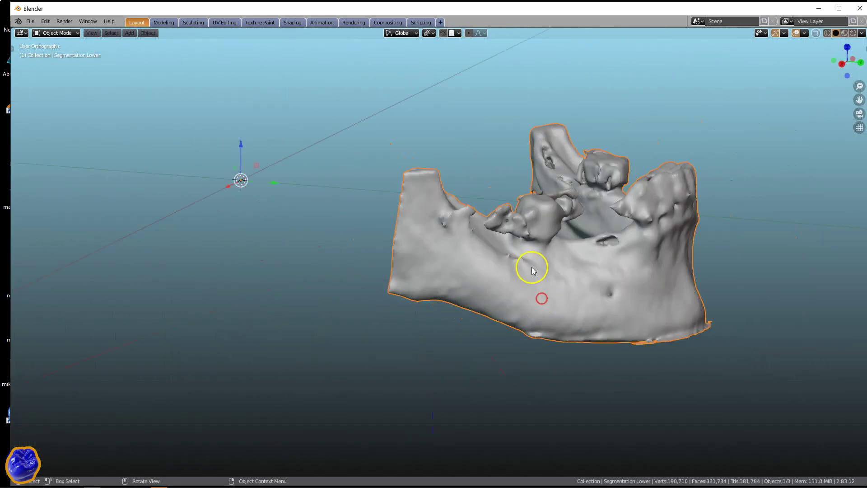
{"action": "key", "text": "h"}
{"action": "middle_click_drag", "start_coordinate": [532, 267], "coordinate": [519, 311]}
{"action": "key", "text": "alt+h"}
{"action": "scroll", "coordinate": [543, 271], "scroll_direction": "up", "scroll_amount": 5}
{"action": "middle_click_drag", "start_coordinate": [695, 298], "coordinate": [524, 232], "text": "shift"}
{"action": "middle_click_drag", "start_coordinate": [530, 253], "coordinate": [470, 163]}
{"action": "scroll", "coordinate": [503, 274], "scroll_direction": "down", "scroll_amount": 3}
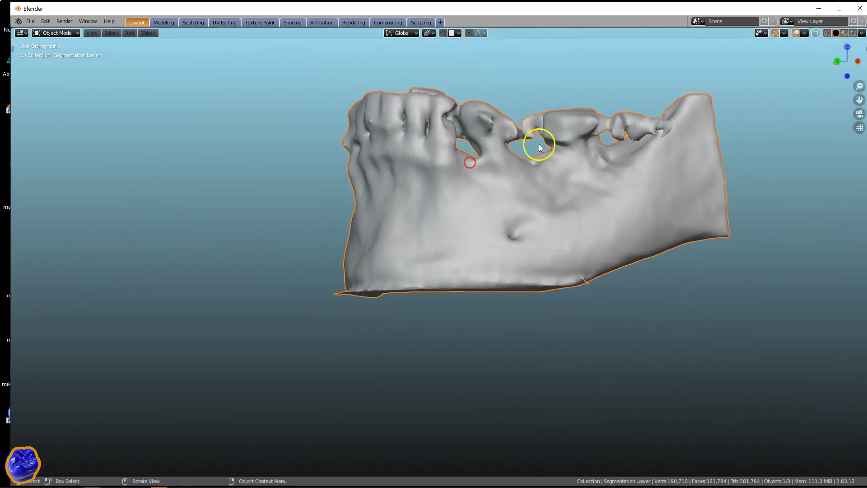
Step: Examine the lower jaw mesh from both sides, looking at the teeth and the artefacts around the crowns
{"action": "middle_click_drag", "start_coordinate": [538, 144], "coordinate": [490, 253]}
{"action": "scroll", "coordinate": [489, 253], "scroll_direction": "up", "scroll_amount": 4}
{"action": "middle_click_drag", "start_coordinate": [480, 309], "coordinate": [551, 270], "text": "shift"}
{"action": "scroll", "coordinate": [476, 235], "scroll_direction": "down", "scroll_amount": 5}
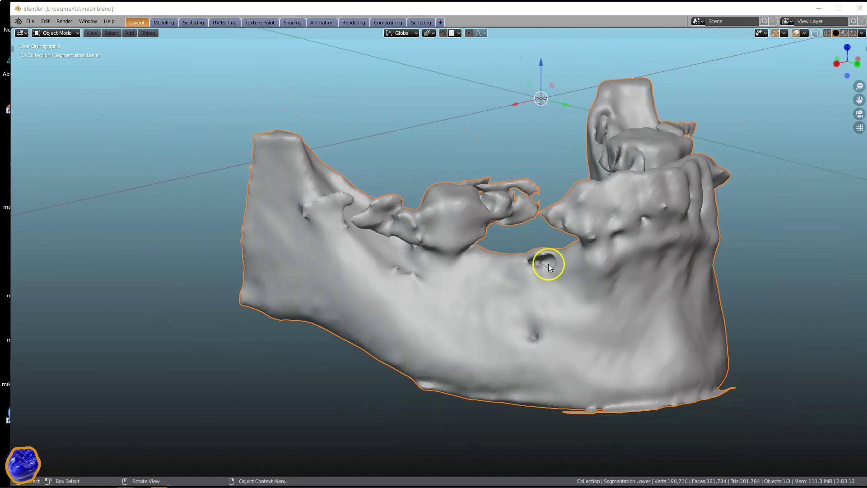
{"action": "middle_click_drag", "start_coordinate": [548, 265], "coordinate": [469, 213]}
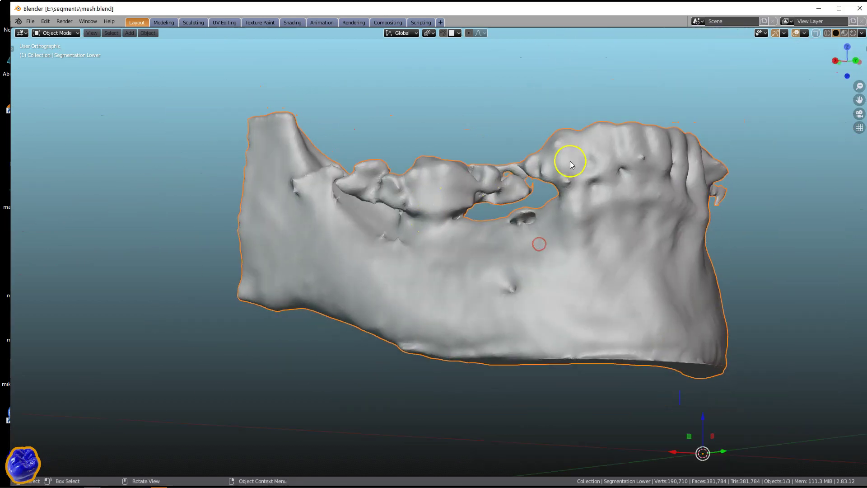
{"action": "middle_click_drag", "start_coordinate": [570, 161], "coordinate": [536, 215]}
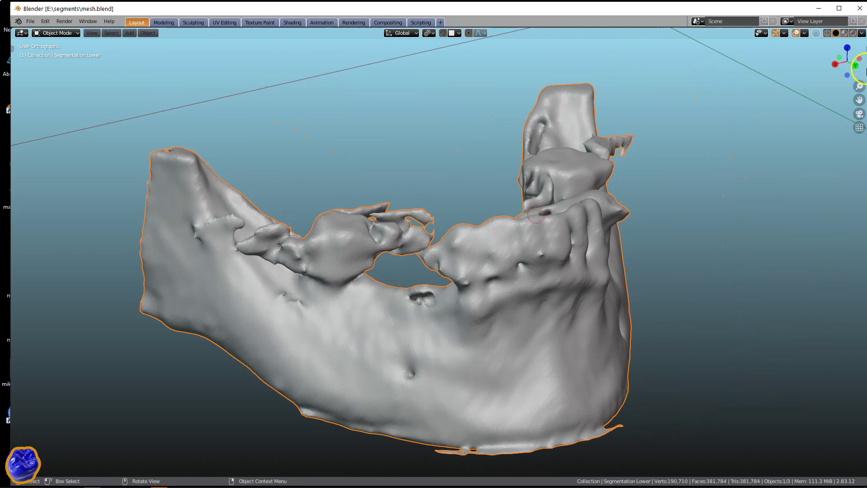
Step: Slice off the isolated molar crown at the ridge with a two-point vertex cut and delete the severed piece
{"action": "key", "text": "n"}
{"action": "middle_click_drag", "start_coordinate": [468, 286], "coordinate": [495, 245]}
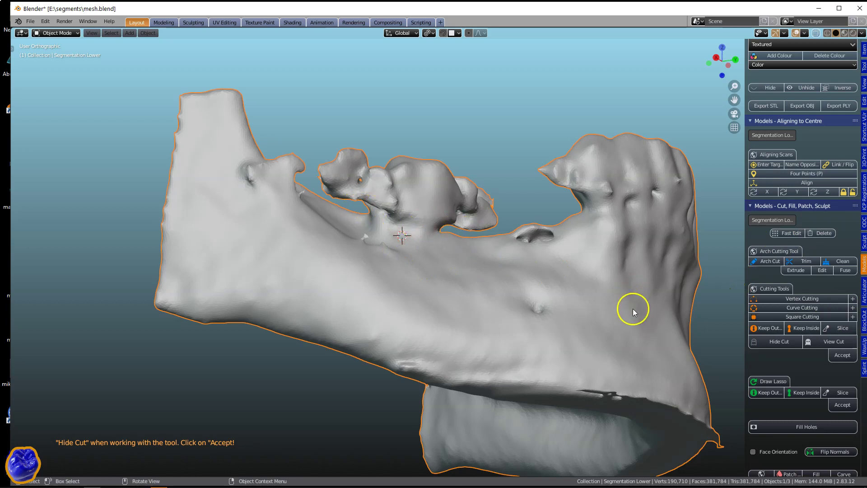
{"action": "left_click", "coordinate": [767, 299]}
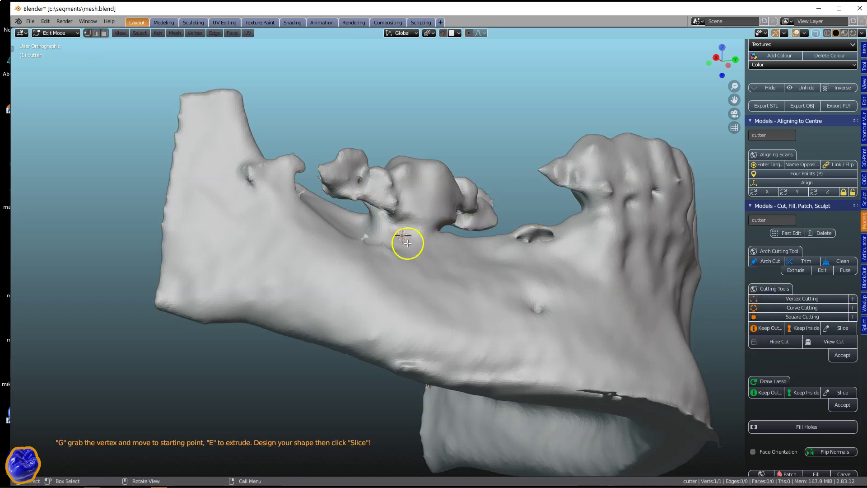
{"action": "key", "text": "g"}
{"action": "left_click", "coordinate": [361, 208]}
{"action": "key", "text": "e"}
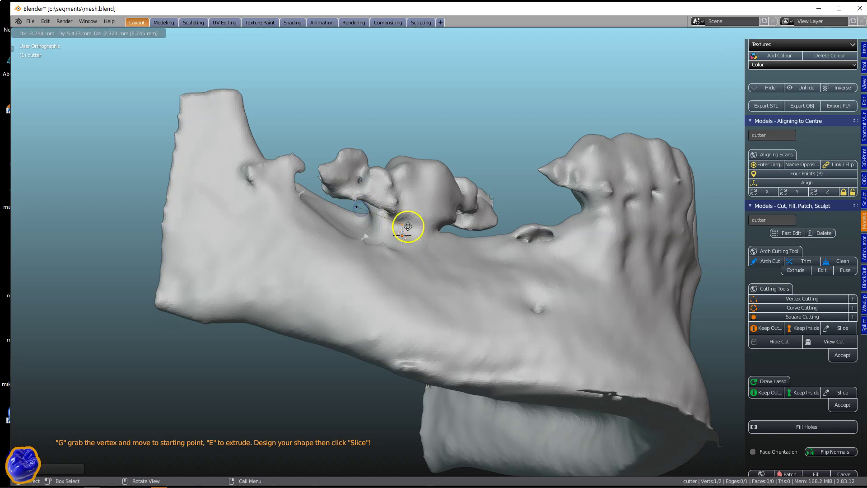
{"action": "left_click", "coordinate": [460, 232]}
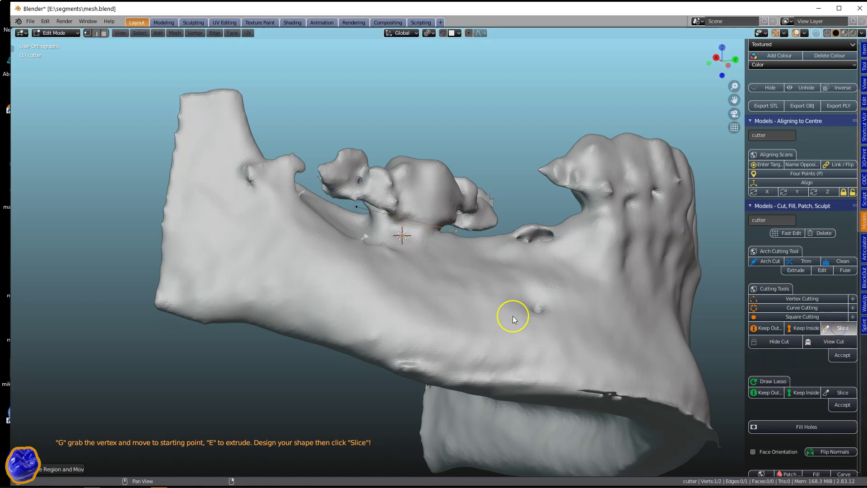
{"action": "left_click", "coordinate": [842, 328]}
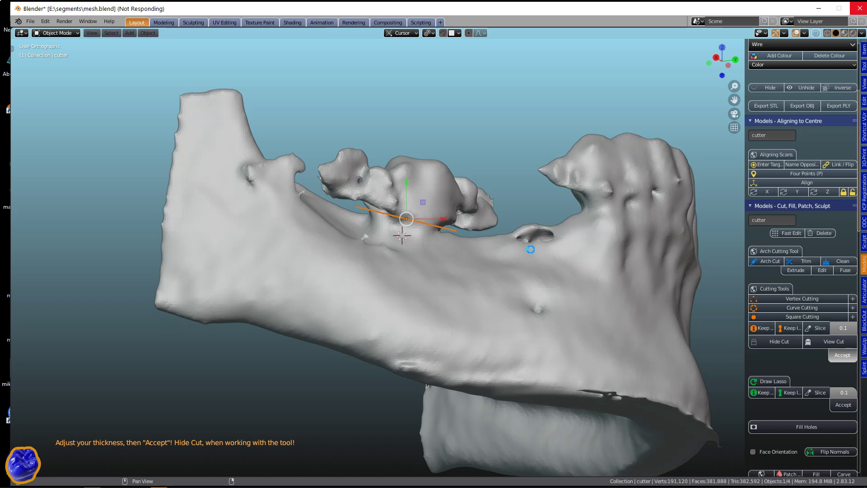
{"action": "left_click", "coordinate": [425, 193]}
{"action": "key", "text": "Delete"}
{"action": "scroll", "coordinate": [420, 194], "scroll_direction": "down", "scroll_amount": 4}
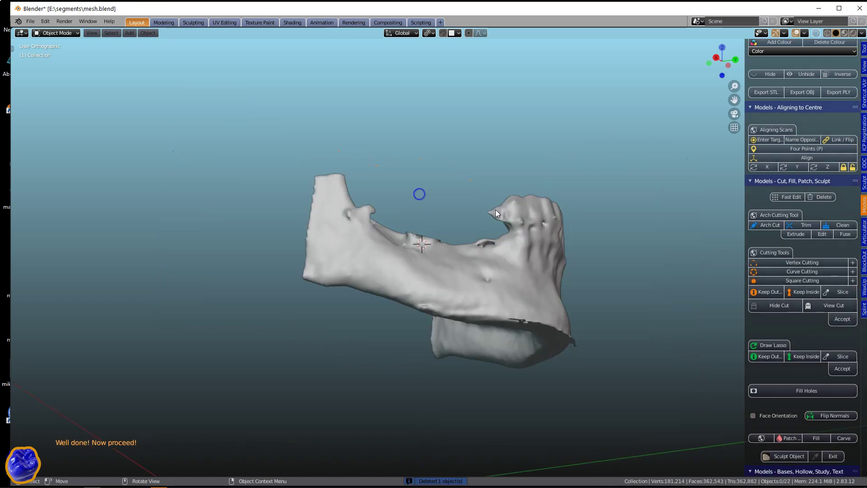
Step: On the opposite side, slice through the base of the molar crown with a two-point vertex cut and accept it
{"action": "middle_click_drag", "start_coordinate": [419, 193], "coordinate": [380, 296]}
{"action": "scroll", "coordinate": [449, 237], "scroll_direction": "up", "scroll_amount": 3}
{"action": "middle_click_drag", "start_coordinate": [372, 266], "coordinate": [366, 232]}
{"action": "left_click", "coordinate": [367, 232]}
{"action": "middle_click_drag", "start_coordinate": [424, 255], "coordinate": [369, 324]}
{"action": "left_click", "coordinate": [768, 300]}
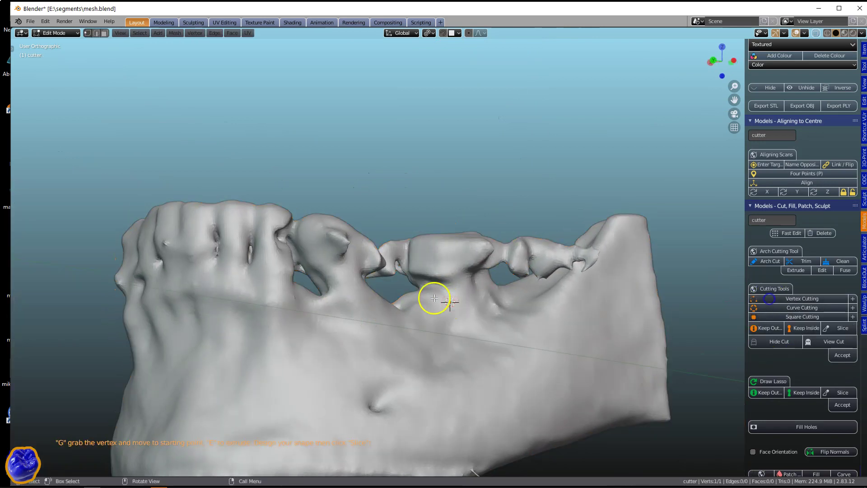
{"action": "key", "text": "g"}
{"action": "left_click", "coordinate": [395, 286]}
{"action": "key", "text": "e"}
{"action": "left_click", "coordinate": [509, 276]}
{"action": "left_click", "coordinate": [806, 329]}
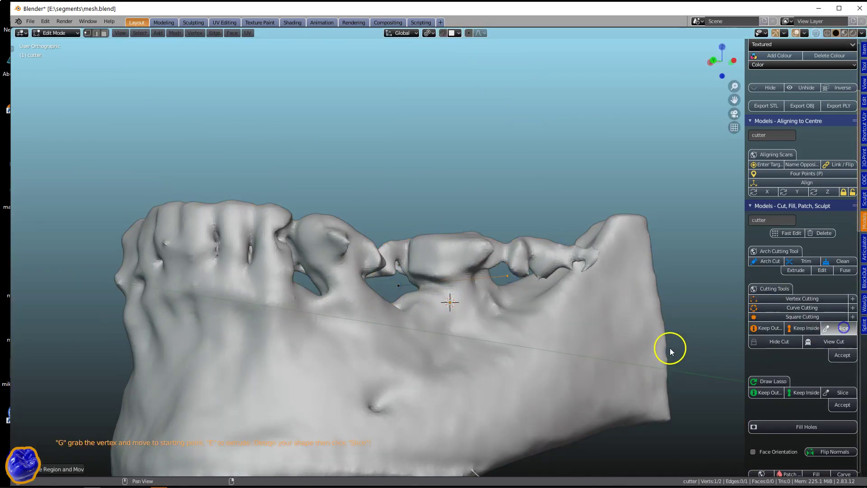
{"action": "left_click", "coordinate": [843, 355]}
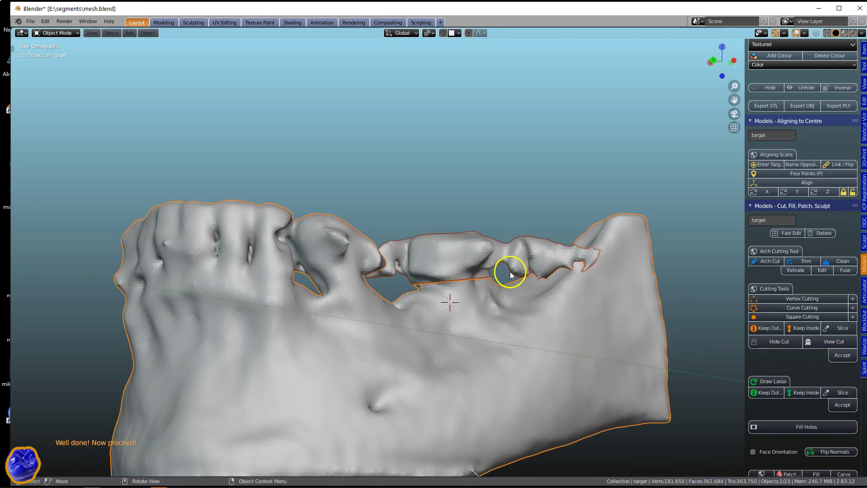
Step: Slice through the neck of the tooth behind the front teeth with a vertex cut and accept it
{"action": "middle_click_drag", "start_coordinate": [507, 270], "coordinate": [451, 294]}
{"action": "left_click", "coordinate": [771, 298]}
{"action": "left_click", "coordinate": [838, 328]}
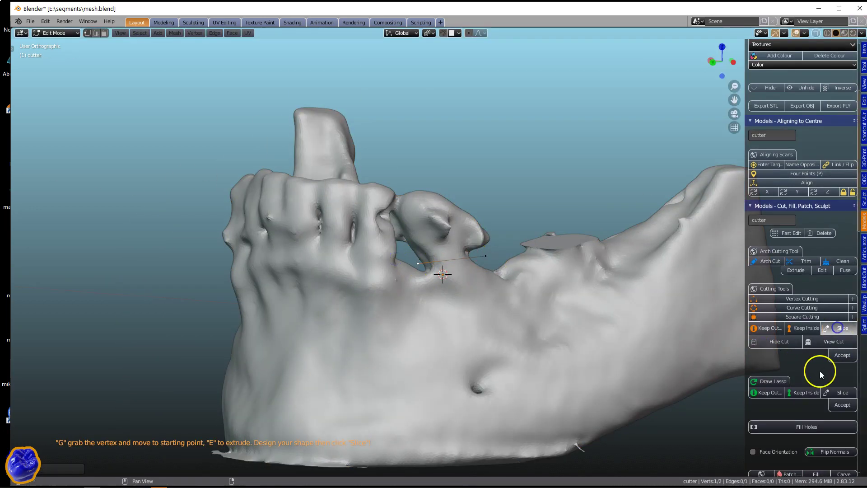
{"action": "left_click", "coordinate": [841, 355]}
Step: Separate that crown from the neighbouring front tooth with a vertical vertex cut and delete the severed crown
{"action": "middle_click_drag", "start_coordinate": [404, 273], "coordinate": [318, 140]}
{"action": "left_click", "coordinate": [771, 298]}
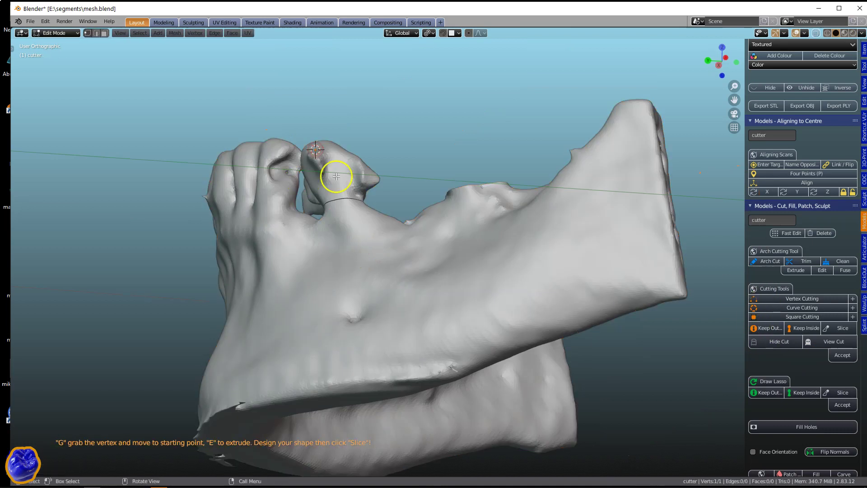
{"action": "key", "text": "g"}
{"action": "left_click", "coordinate": [306, 144]}
{"action": "key", "text": "e"}
{"action": "left_click", "coordinate": [303, 208]}
{"action": "left_click", "coordinate": [839, 328]}
{"action": "left_click", "coordinate": [842, 355]}
{"action": "scroll", "coordinate": [333, 178], "scroll_direction": "down", "scroll_amount": 1}
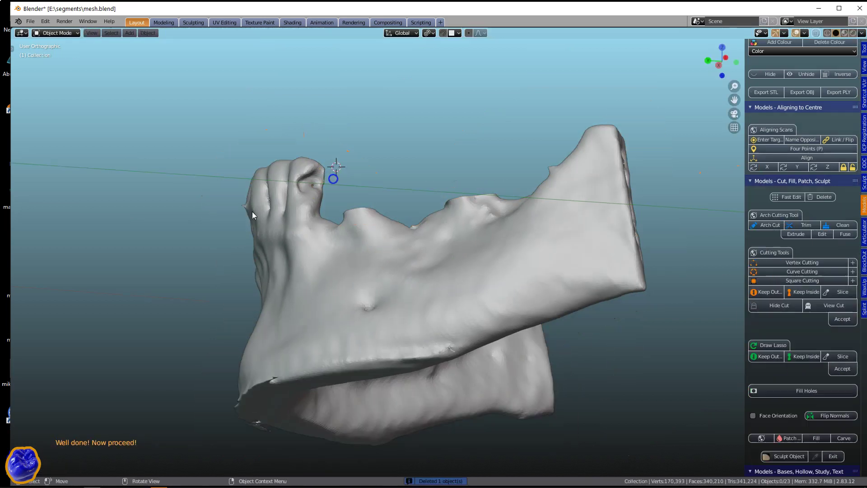
Step: Lasso the pointed artefact projecting from the end of the front teeth and cut it away, keeping the outside
{"action": "middle_click_drag", "start_coordinate": [332, 178], "coordinate": [471, 210]}
{"action": "left_click", "coordinate": [772, 381]}
{"action": "left_click_drag", "start_coordinate": [465, 182], "coordinate": [400, 181]}
{"action": "left_click", "coordinate": [766, 393]}
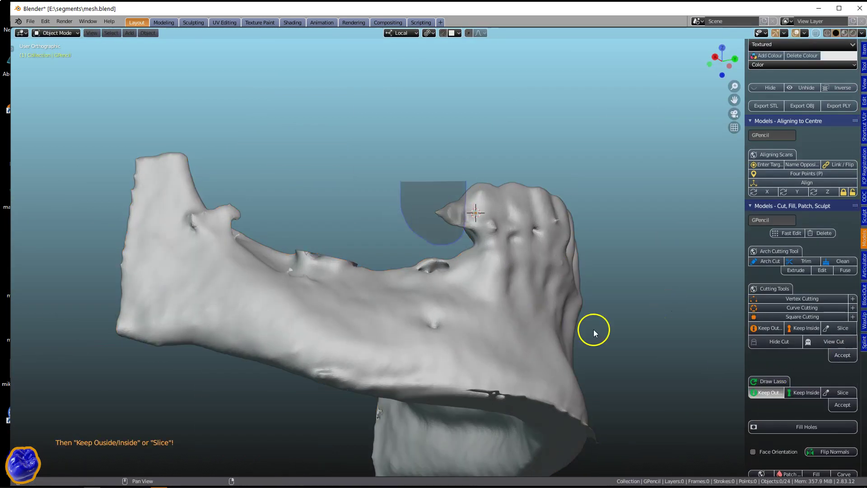
{"action": "left_click", "coordinate": [842, 404]}
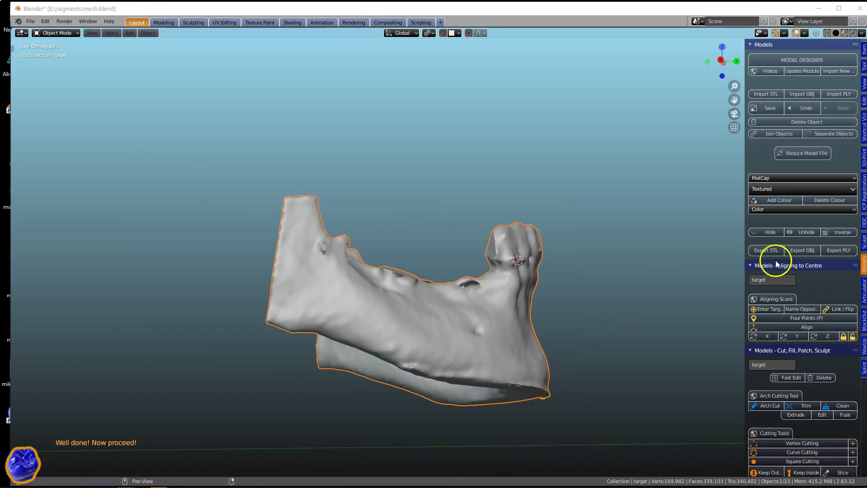
Step: Start sculpting the jaw object and smooth the rough artefacts on the bone surface with the Simplify brush
{"action": "scroll", "coordinate": [813, 263], "scroll_direction": "down", "scroll_amount": 15}
{"action": "left_click", "coordinate": [782, 358]}
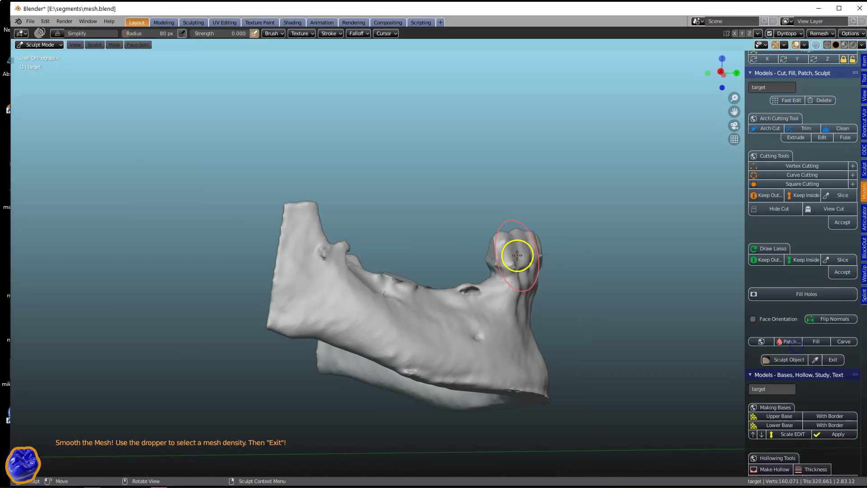
{"action": "scroll", "coordinate": [517, 255], "scroll_direction": "up", "scroll_amount": 4}
{"action": "middle_click_drag", "start_coordinate": [372, 147], "coordinate": [567, 275], "text": "shift"}
{"action": "middle_click_drag", "start_coordinate": [642, 281], "coordinate": [271, 108], "text": "shift"}
{"action": "scroll", "coordinate": [271, 109], "scroll_direction": "up", "scroll_amount": 4}
{"action": "left_click_drag", "start_coordinate": [331, 110], "coordinate": [335, 263]}
{"action": "mouse_move", "coordinate": [335, 264]}
{"action": "middle_mouse_down"}
{"action": "mouse_move", "coordinate": [338, 167]}
{"action": "mouse_move", "coordinate": [280, 253]}
{"action": "mouse_move", "coordinate": [235, 233]}
{"action": "mouse_move", "coordinate": [429, 187]}
{"action": "mouse_move", "coordinate": [429, 170]}
{"action": "middle_mouse_up"}
{"action": "scroll", "coordinate": [234, 233], "scroll_direction": "down", "scroll_amount": 3}
{"action": "mouse_move", "coordinate": [259, 261]}
{"action": "left_mouse_down"}
{"action": "mouse_move", "coordinate": [327, 306]}
{"action": "mouse_move", "coordinate": [353, 266]}
{"action": "left_mouse_up"}
{"action": "middle_click_drag", "start_coordinate": [353, 266], "coordinate": [217, 285]}
{"action": "left_click_drag", "start_coordinate": [303, 312], "coordinate": [355, 289]}
Step: Sample a new mesh density from the jaw with the dropper and smooth further irregularities, checking the jaw all around
{"action": "left_click", "coordinate": [815, 359]}
{"action": "left_click", "coordinate": [480, 172]}
{"action": "scroll", "coordinate": [419, 305], "scroll_direction": "up", "scroll_amount": 3}
{"action": "middle_click_drag", "start_coordinate": [419, 304], "coordinate": [382, 294]}
{"action": "left_click_drag", "start_coordinate": [244, 346], "coordinate": [325, 311]}
{"action": "middle_click_drag", "start_coordinate": [326, 311], "coordinate": [245, 167]}
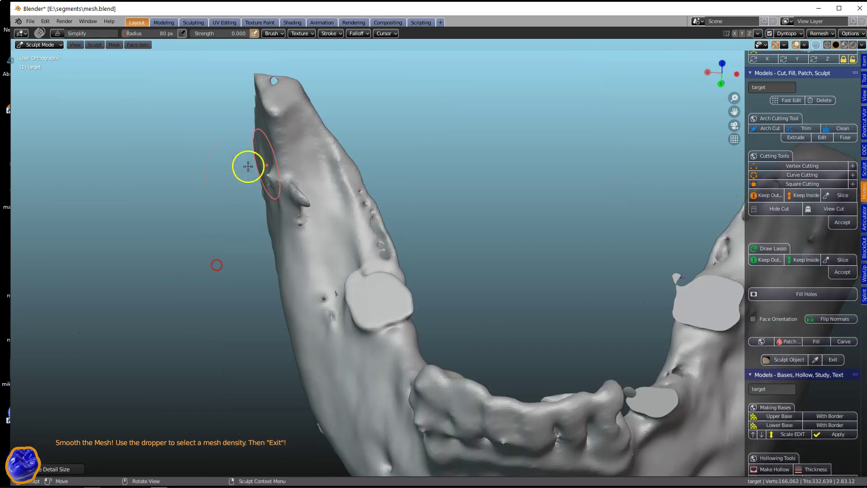
{"action": "middle_click_drag", "start_coordinate": [294, 228], "coordinate": [372, 267]}
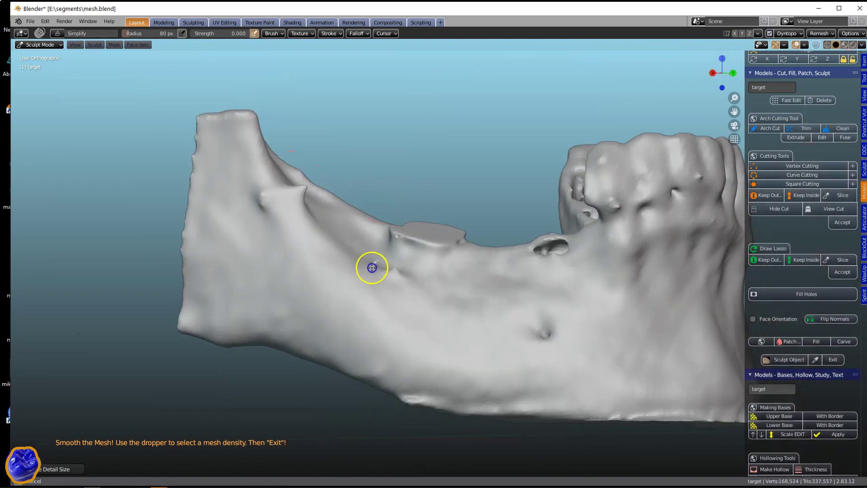
{"action": "middle_click_drag", "start_coordinate": [666, 274], "coordinate": [366, 245]}
{"action": "middle_click_drag", "start_coordinate": [489, 279], "coordinate": [561, 206]}
{"action": "middle_click_drag", "start_coordinate": [637, 219], "coordinate": [455, 217]}
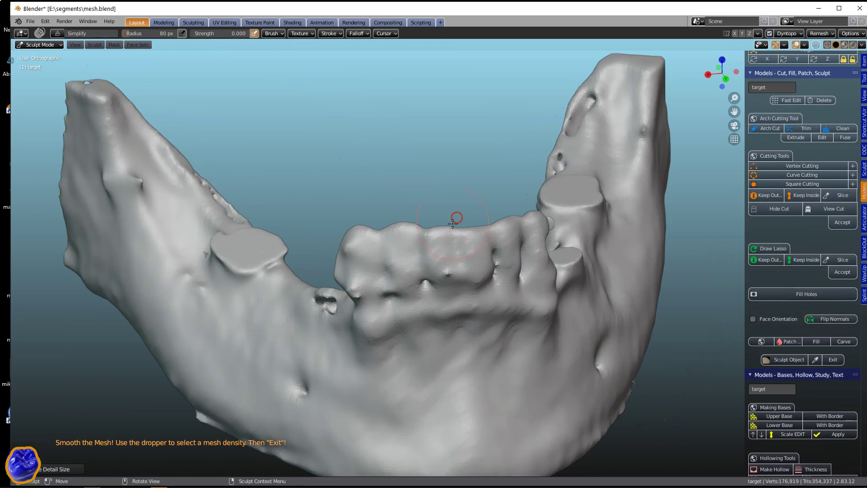
Step: Return the jaw to object mode and delete the loose fragment beside the end of the front teeth
{"action": "scroll", "coordinate": [457, 218], "scroll_direction": "up", "scroll_amount": 2}
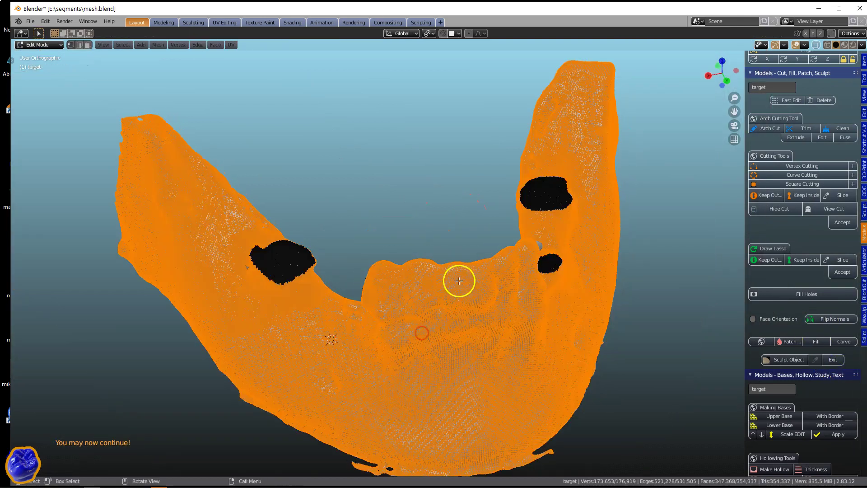
{"action": "scroll", "coordinate": [790, 360], "scroll_direction": "down", "scroll_amount": 5}
{"action": "scroll", "coordinate": [808, 271], "scroll_direction": "up", "scroll_amount": 10}
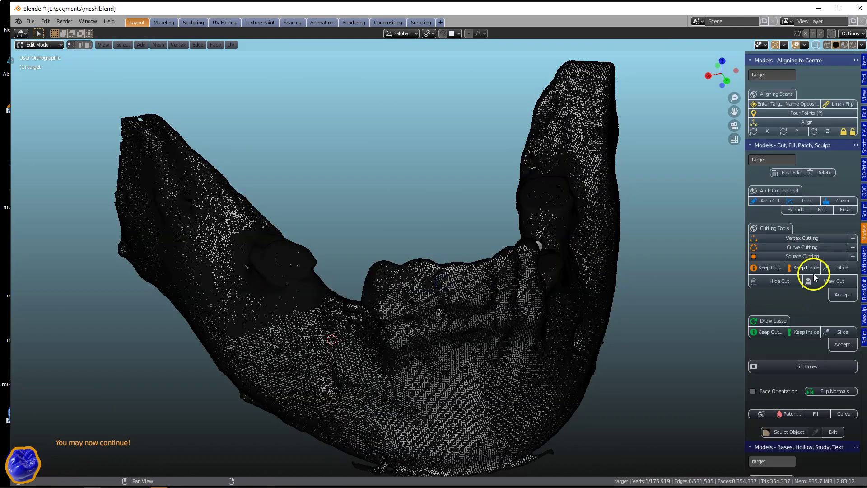
{"action": "key", "text": "Tab"}
{"action": "middle_click_drag", "start_coordinate": [528, 243], "coordinate": [466, 251]}
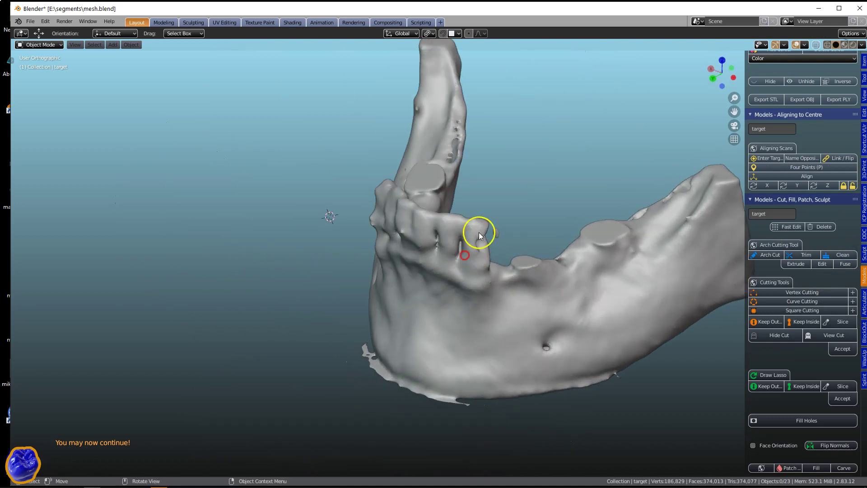
{"action": "left_click", "coordinate": [494, 236]}
{"action": "scroll", "coordinate": [514, 253], "scroll_direction": "up", "scroll_amount": 5}
{"action": "key", "text": "x"}
{"action": "left_click", "coordinate": [516, 239]}
Step: Find and delete a second loose fragment floating near the jaw
{"action": "scroll", "coordinate": [427, 311], "scroll_direction": "down", "scroll_amount": 4}
{"action": "middle_click_drag", "start_coordinate": [427, 310], "coordinate": [569, 291]}
{"action": "middle_click_drag", "start_coordinate": [474, 265], "coordinate": [255, 266]}
{"action": "left_click", "coordinate": [445, 223]}
{"action": "key", "text": "x"}
{"action": "left_click", "coordinate": [465, 205]}
{"action": "scroll", "coordinate": [445, 276], "scroll_direction": "down", "scroll_amount": 2}
Step: Select the jaw, invert the selection and delete all the other loose objects
{"action": "middle_click_drag", "start_coordinate": [445, 276], "coordinate": [194, 282]}
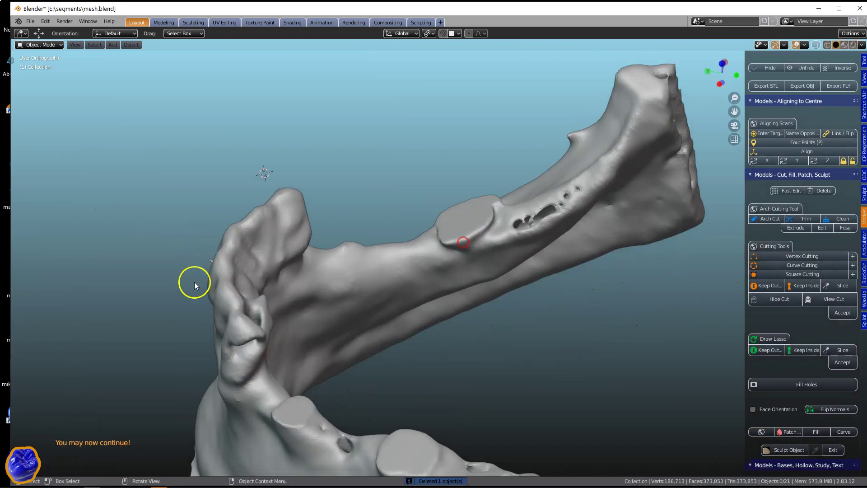
{"action": "left_click", "coordinate": [361, 260]}
{"action": "key", "text": "ctrl+i"}
{"action": "key", "text": "x"}
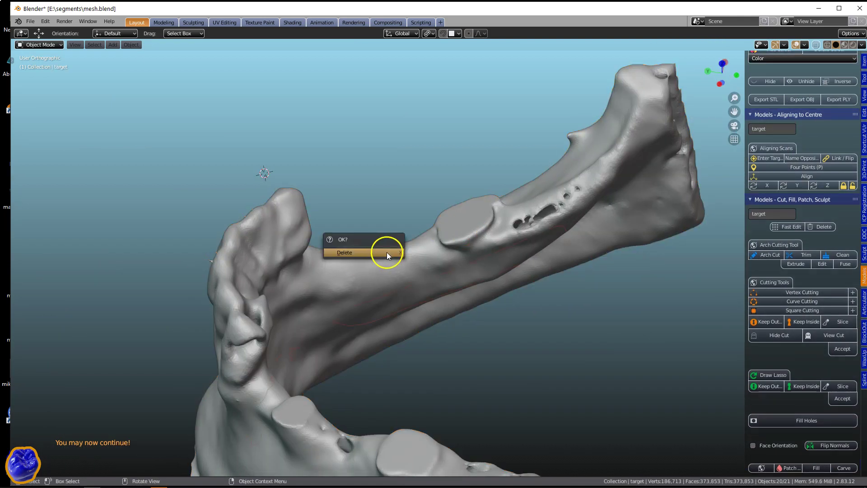
{"action": "left_click", "coordinate": [387, 252]}
Step: Select the jaw model and draw a CT patch outline around the hole between the cut molar and the front teeth
{"action": "middle_click_drag", "start_coordinate": [461, 288], "coordinate": [642, 282]}
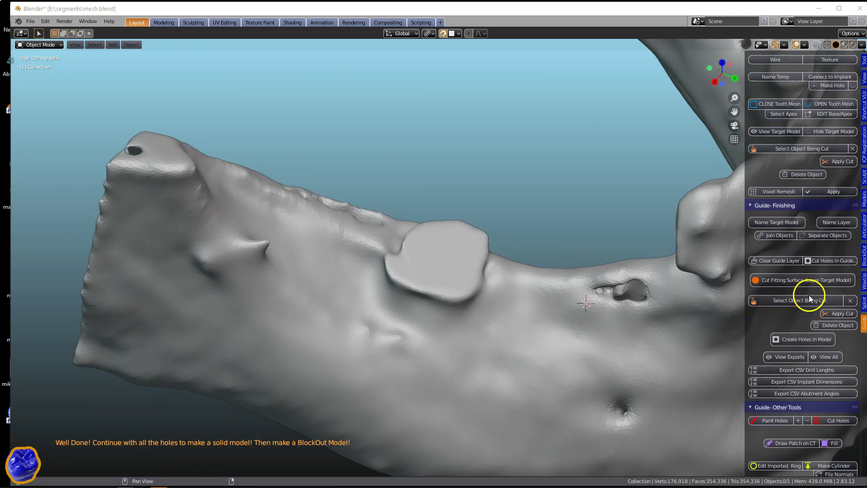
{"action": "scroll", "coordinate": [809, 294], "scroll_direction": "down", "scroll_amount": 1}
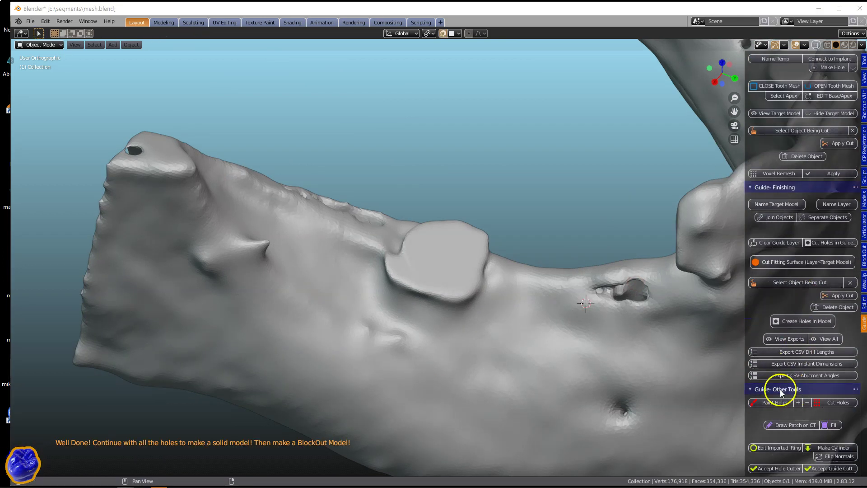
{"action": "left_click", "coordinate": [581, 312]}
{"action": "scroll", "coordinate": [838, 367], "scroll_direction": "down", "scroll_amount": 1}
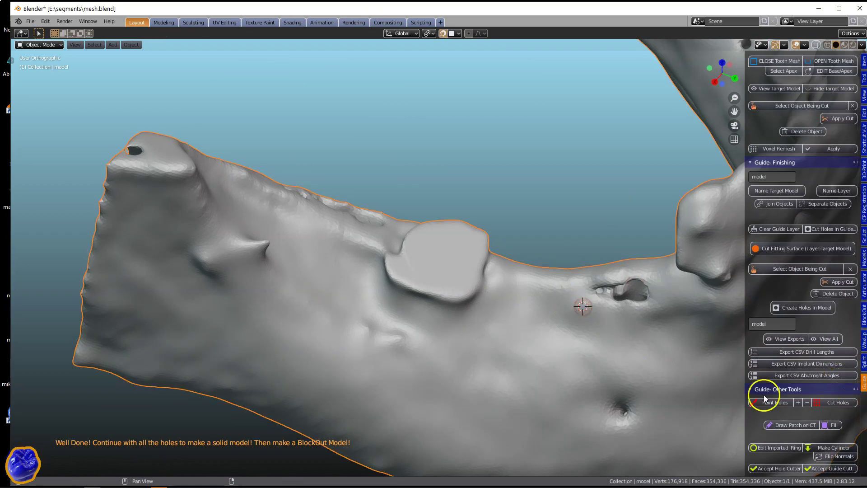
{"action": "left_click", "coordinate": [795, 427]}
{"action": "left_click", "coordinate": [586, 311]}
{"action": "key", "text": "e"}
{"action": "left_click", "coordinate": [638, 327]}
{"action": "key", "text": "e"}
{"action": "left_click", "coordinate": [663, 314]}
{"action": "key", "text": "e"}
{"action": "left_click", "coordinate": [672, 284]}
{"action": "key", "text": "e"}
{"action": "left_click", "coordinate": [656, 270]}
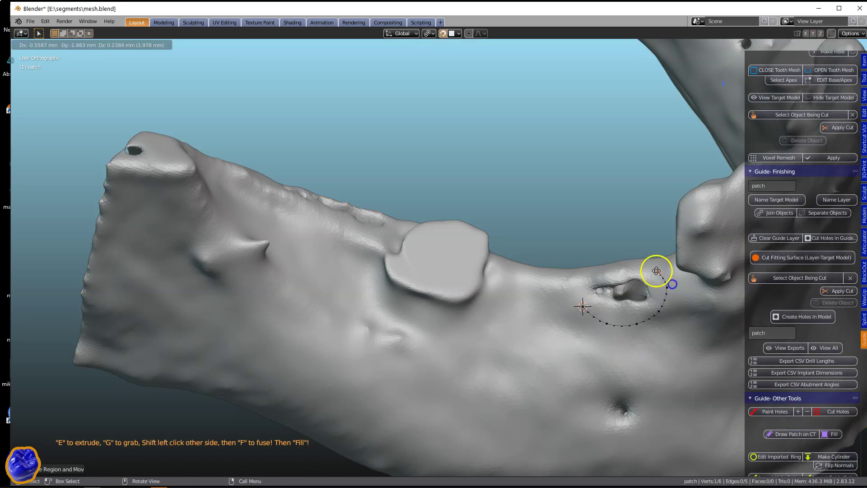
Step: Complete the patch outline around the hole, join its two ends and fill it
{"action": "left_click", "coordinate": [575, 280]}
{"action": "left_click", "coordinate": [632, 332], "text": "shift"}
{"action": "middle_click_drag", "start_coordinate": [627, 331], "coordinate": [544, 330], "text": "shift"}
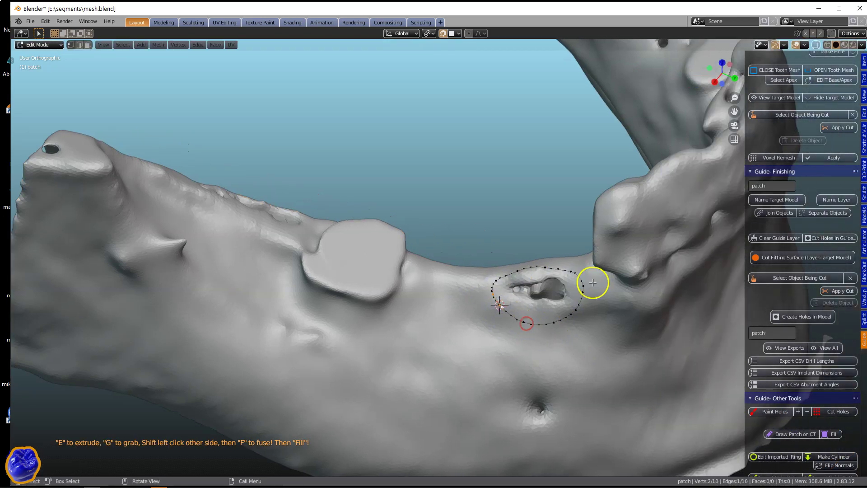
{"action": "scroll", "coordinate": [605, 332], "scroll_direction": "down", "scroll_amount": 1}
Step: On the opposite side, draw a CT patch around the hole between the two cut teeth and fill it
{"action": "middle_click_drag", "start_coordinate": [604, 331], "coordinate": [411, 354]}
{"action": "scroll", "coordinate": [468, 367], "scroll_direction": "up", "scroll_amount": 2}
{"action": "middle_click_drag", "start_coordinate": [539, 368], "coordinate": [539, 281], "text": "shift"}
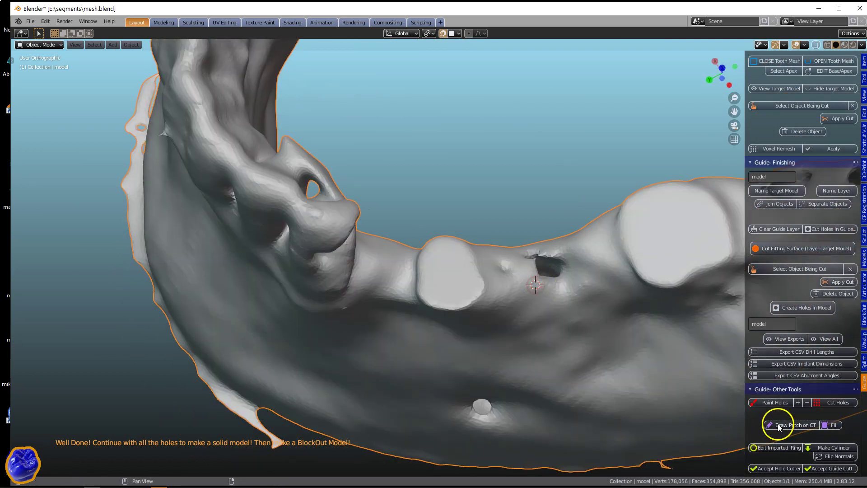
{"action": "left_click", "coordinate": [778, 425]}
{"action": "left_click", "coordinate": [538, 290]}
{"action": "left_click", "coordinate": [535, 247]}
{"action": "middle_click_drag", "start_coordinate": [535, 246], "coordinate": [510, 261]}
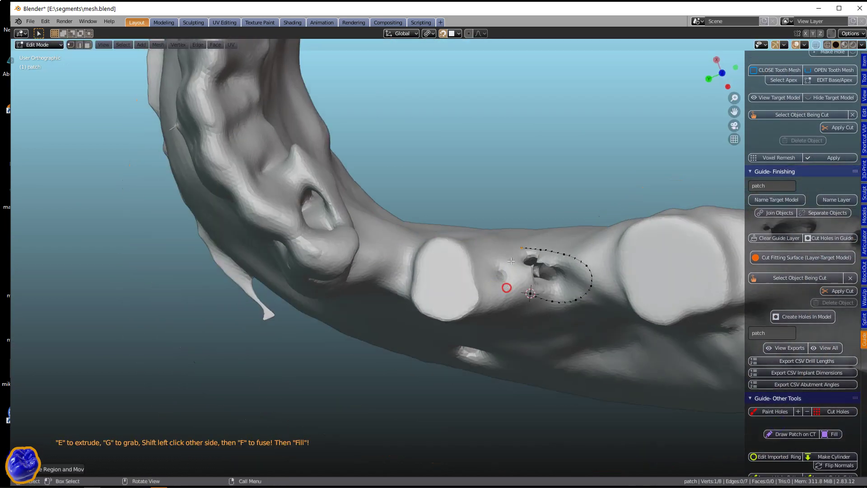
{"action": "left_click", "coordinate": [831, 434]}
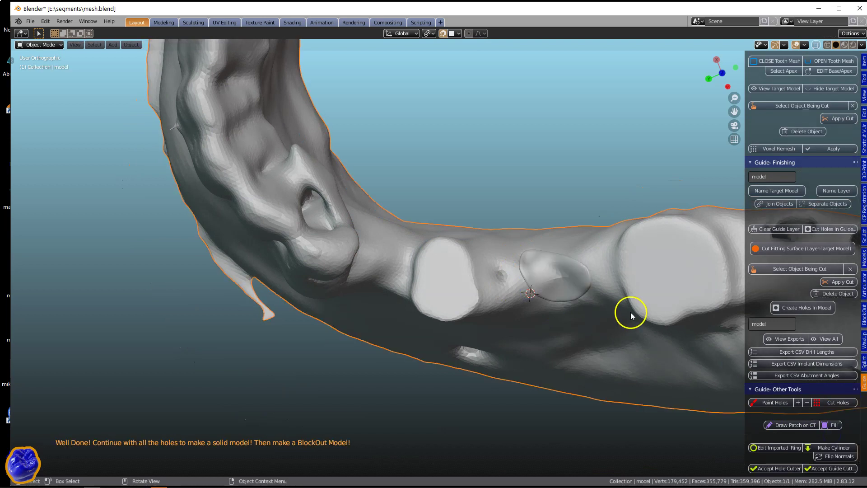
{"action": "middle_click_drag", "start_coordinate": [631, 312], "coordinate": [575, 348]}
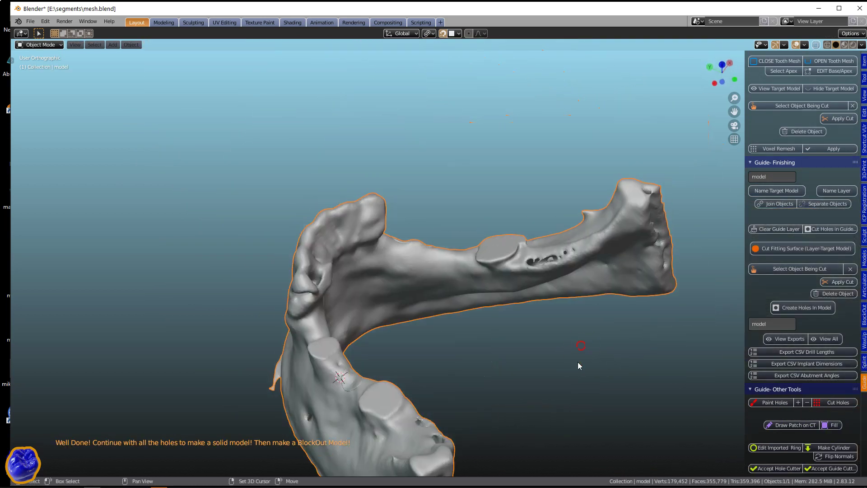
Step: Draw a closed CT patch outline around the row of holes behind the cut molar and fill it
{"action": "scroll", "coordinate": [432, 285], "scroll_direction": "up", "scroll_amount": 5}
{"action": "left_click", "coordinate": [787, 427]}
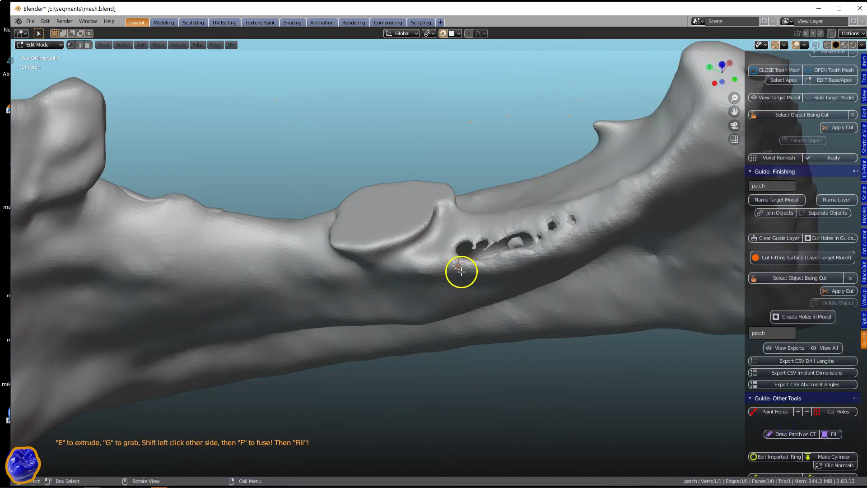
{"action": "key", "text": "e"}
{"action": "left_click", "coordinate": [482, 272]}
{"action": "key", "text": "e"}
{"action": "left_click", "coordinate": [507, 269]}
{"action": "key", "text": "e"}
{"action": "left_click", "coordinate": [534, 261]}
{"action": "mouse_move", "coordinate": [574, 205]}
{"action": "left_mouse_down"}
{"action": "mouse_move", "coordinate": [472, 227]}
{"action": "mouse_move", "coordinate": [501, 286]}
{"action": "left_mouse_up"}
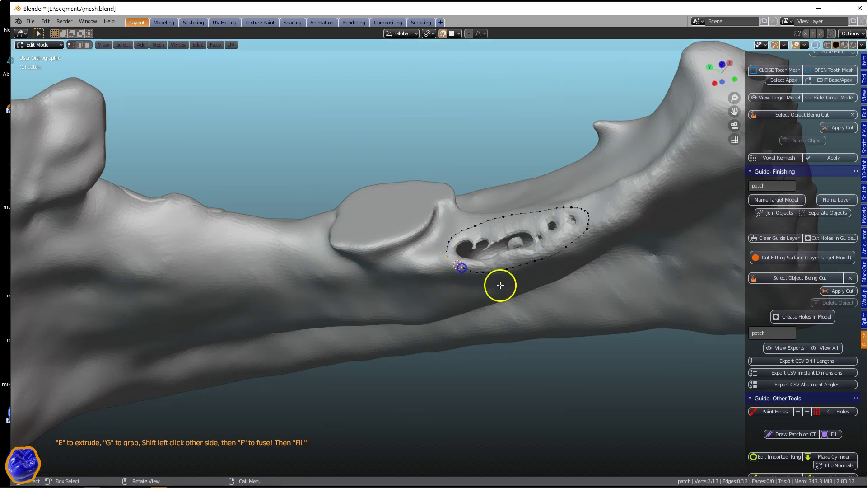
{"action": "left_click", "coordinate": [835, 431]}
Step: On the opposite side, draw one CT patch outline around both holes behind the cut molar and fill it
{"action": "middle_click_drag", "start_coordinate": [623, 346], "coordinate": [419, 249]}
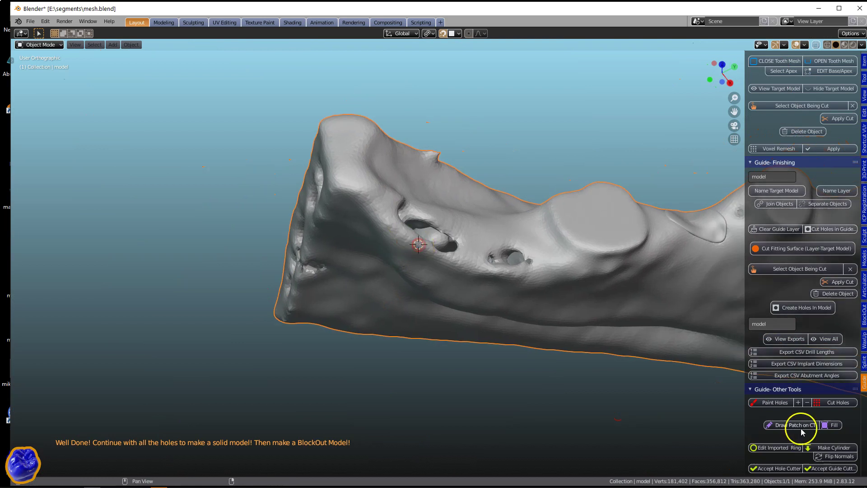
{"action": "left_click_drag", "start_coordinate": [436, 258], "coordinate": [493, 274]}
{"action": "left_click", "coordinate": [514, 237]}
{"action": "key", "text": "e"}
{"action": "left_click", "coordinate": [453, 222]}
{"action": "middle_click_drag", "start_coordinate": [453, 222], "coordinate": [336, 213]}
{"action": "key", "text": "e"}
{"action": "left_click", "coordinate": [426, 182]}
{"action": "left_click", "coordinate": [387, 196]}
{"action": "left_click", "coordinate": [835, 434]}
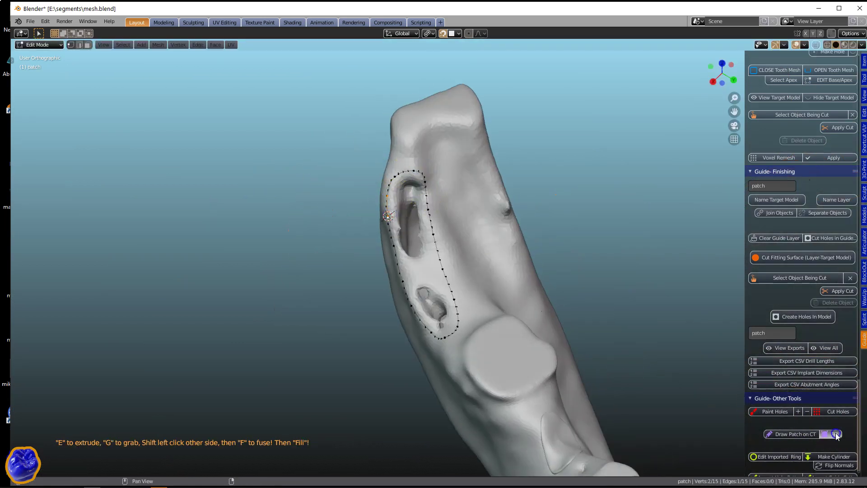
Step: Name the patched jaw as the lower model in the BlockOut module and create its offset model
{"action": "scroll", "coordinate": [435, 337], "scroll_direction": "down", "scroll_amount": 7}
{"action": "middle_click_drag", "start_coordinate": [466, 354], "coordinate": [551, 275], "text": "shift"}
{"action": "scroll", "coordinate": [551, 274], "scroll_direction": "up", "scroll_amount": 5}
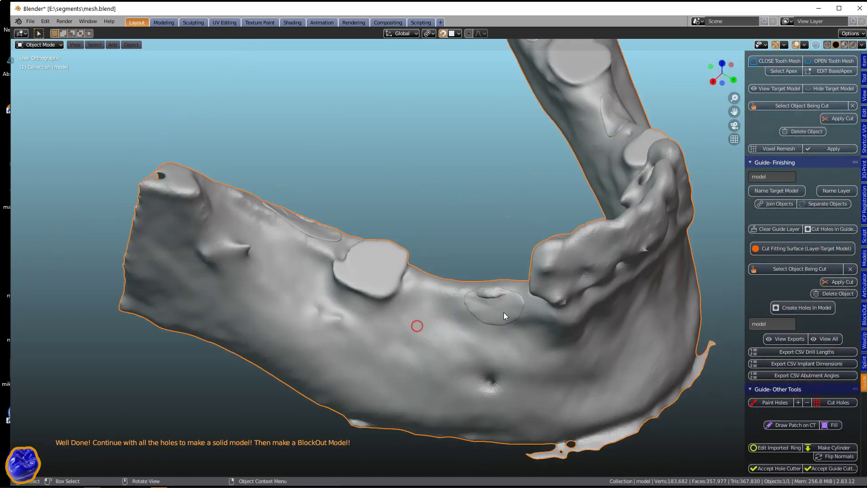
{"action": "left_click", "coordinate": [863, 311]}
{"action": "left_click", "coordinate": [826, 114]}
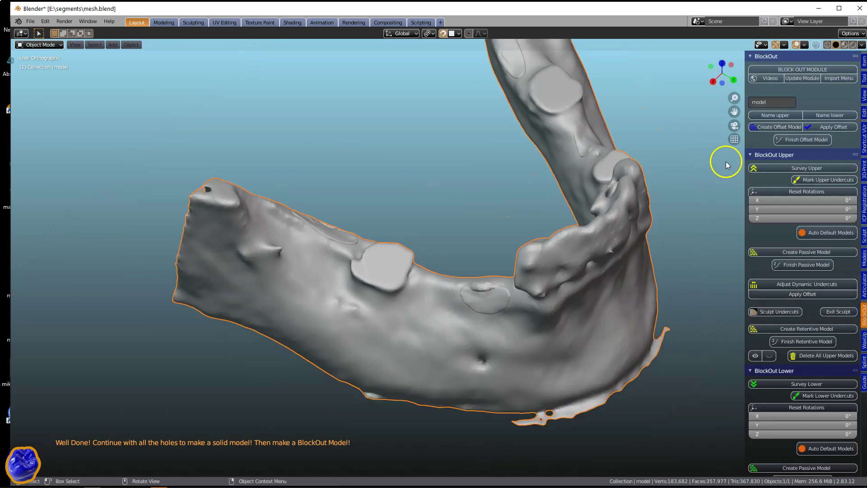
{"action": "left_click", "coordinate": [779, 129]}
Step: Set the model offset to 0.05 mm, apply it and finish the offset model
{"action": "left_click_drag", "start_coordinate": [745, 189], "coordinate": [695, 209]}
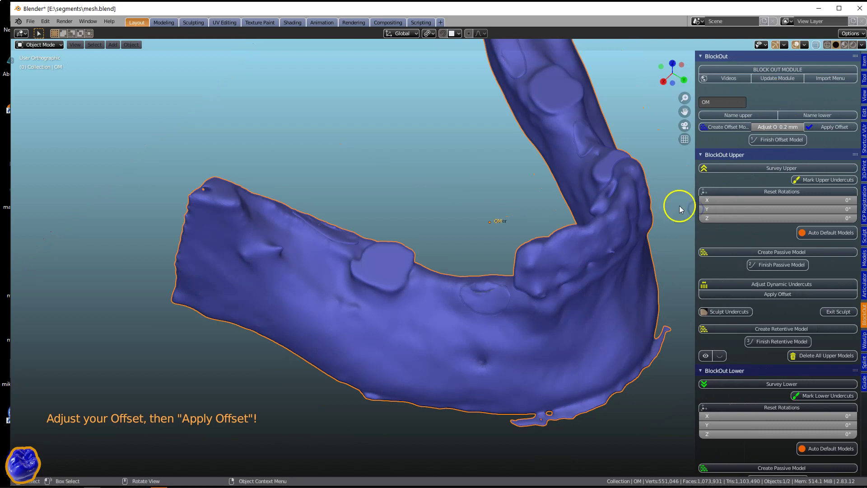
{"action": "scroll", "coordinate": [496, 319], "scroll_direction": "up", "scroll_amount": 2}
{"action": "scroll", "coordinate": [495, 318], "scroll_direction": "down", "scroll_amount": 2}
{"action": "middle_click_drag", "start_coordinate": [546, 275], "coordinate": [490, 288], "text": "shift"}
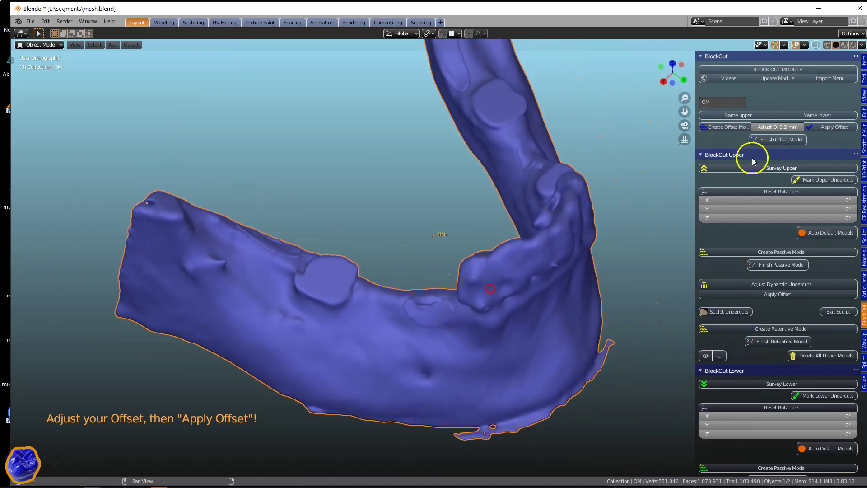
{"action": "left_click", "coordinate": [774, 127]}
{"action": "type", "text": "0.05"}
{"action": "key", "text": "Return"}
{"action": "left_click", "coordinate": [830, 128]}
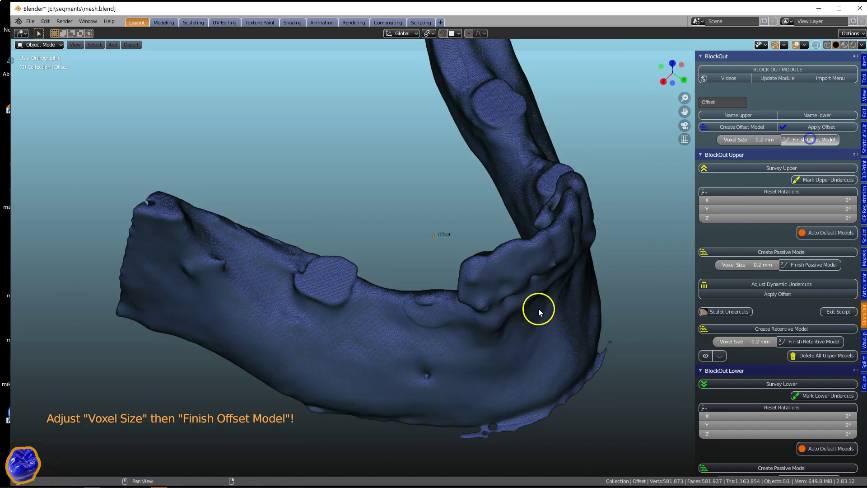
{"action": "middle_click_drag", "start_coordinate": [535, 310], "coordinate": [555, 244]}
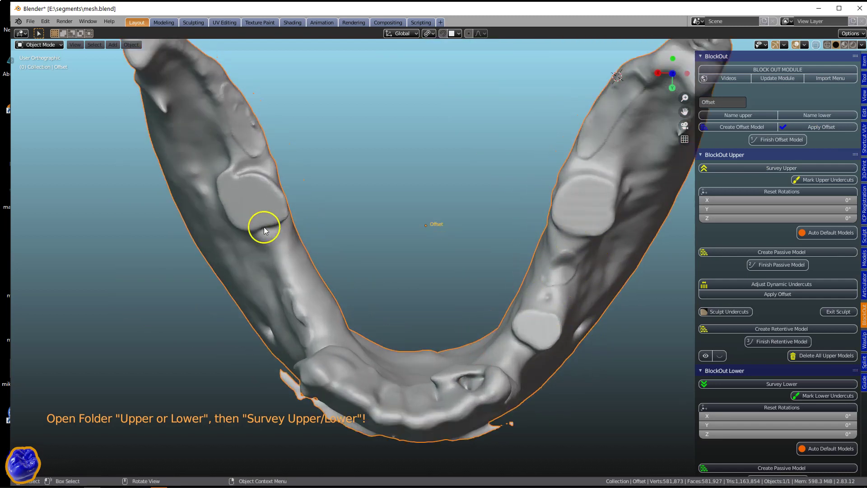
Step: Survey the lower model, tilt it to X -7.45° and Y 1.14° as path of insertion, and mark its undercuts
{"action": "middle_click_drag", "start_coordinate": [335, 295], "coordinate": [422, 269]}
{"action": "scroll", "coordinate": [774, 309], "scroll_direction": "down", "scroll_amount": 5}
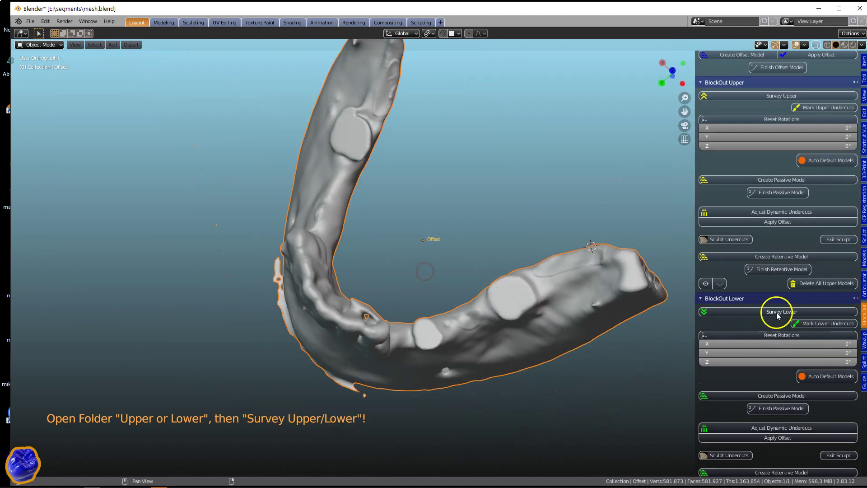
{"action": "left_click", "coordinate": [775, 312]}
{"action": "left_click", "coordinate": [434, 229]}
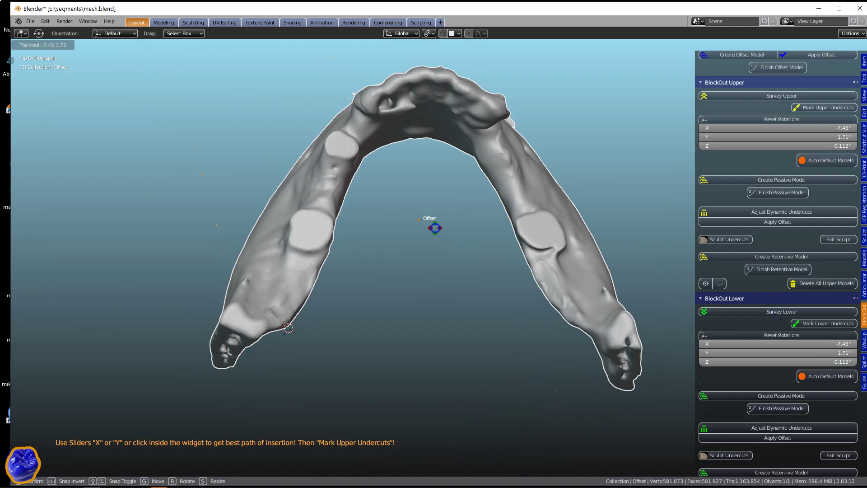
{"action": "left_click", "coordinate": [830, 324]}
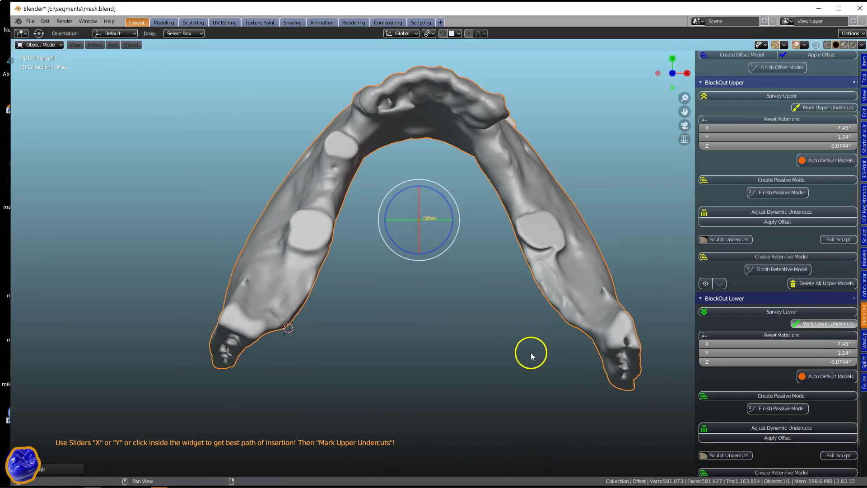
Step: Create and finish the lower passive model from the marked undercuts, and inspect the blocked-out surfaces around the teeth
{"action": "middle_click_drag", "start_coordinate": [526, 344], "coordinate": [507, 173]}
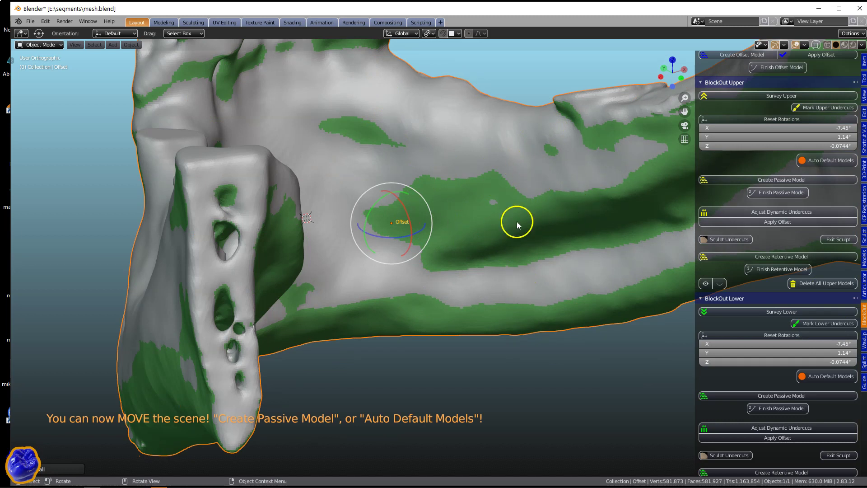
{"action": "middle_click_drag", "start_coordinate": [517, 221], "coordinate": [441, 259]}
{"action": "scroll", "coordinate": [551, 303], "scroll_direction": "up", "scroll_amount": 3}
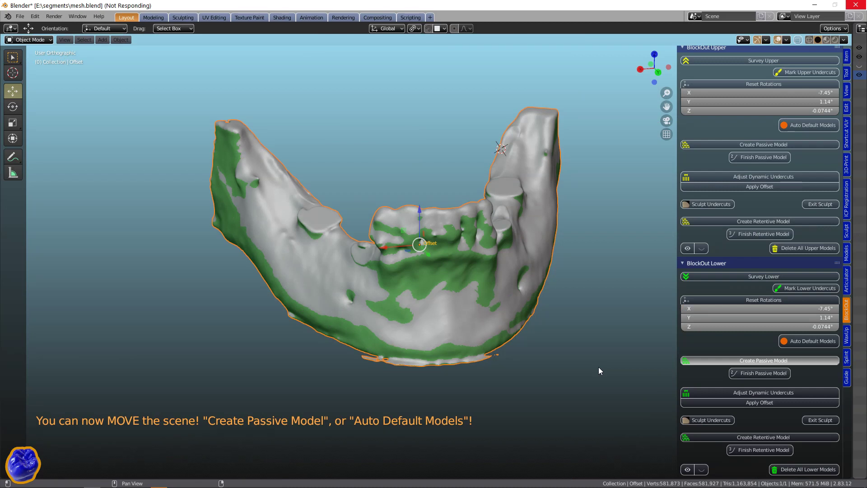
{"action": "scroll", "coordinate": [598, 367], "scroll_direction": "up", "scroll_amount": 4}
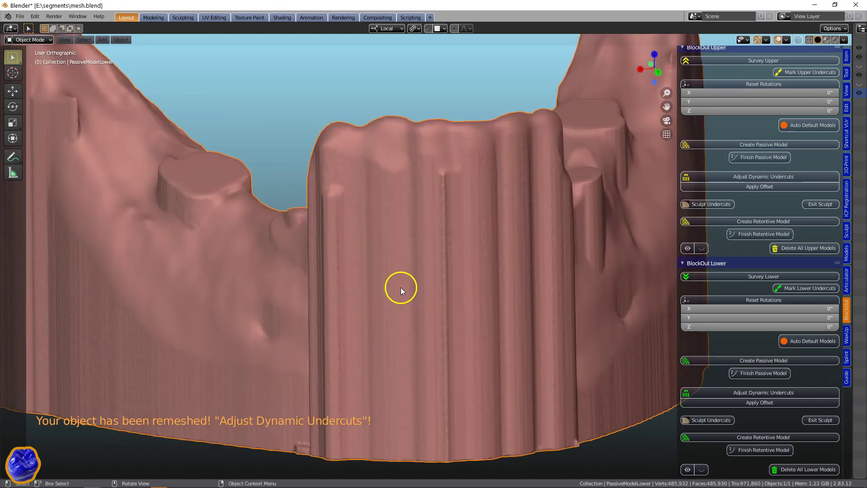
{"action": "scroll", "coordinate": [400, 287], "scroll_direction": "down", "scroll_amount": 4}
{"action": "middle_click_drag", "start_coordinate": [400, 287], "coordinate": [226, 271]}
{"action": "scroll", "coordinate": [482, 153], "scroll_direction": "up", "scroll_amount": 4}
{"action": "scroll", "coordinate": [408, 191], "scroll_direction": "down", "scroll_amount": 6}
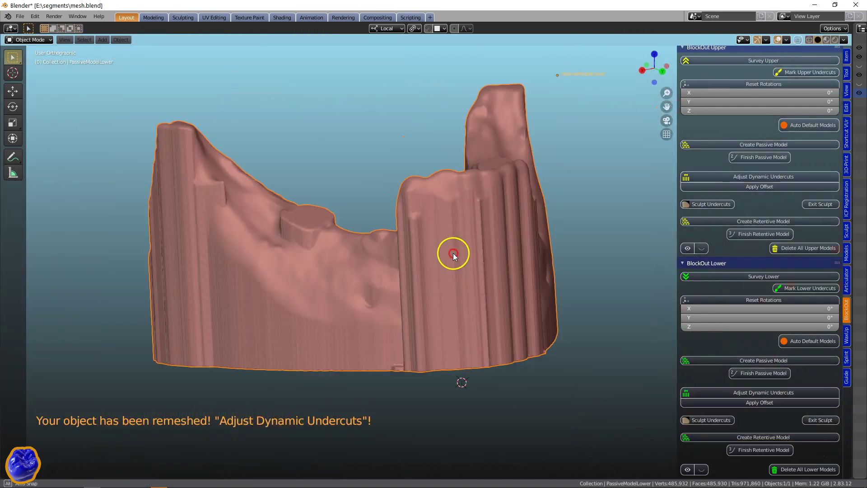
{"action": "middle_click_drag", "start_coordinate": [453, 251], "coordinate": [491, 248]}
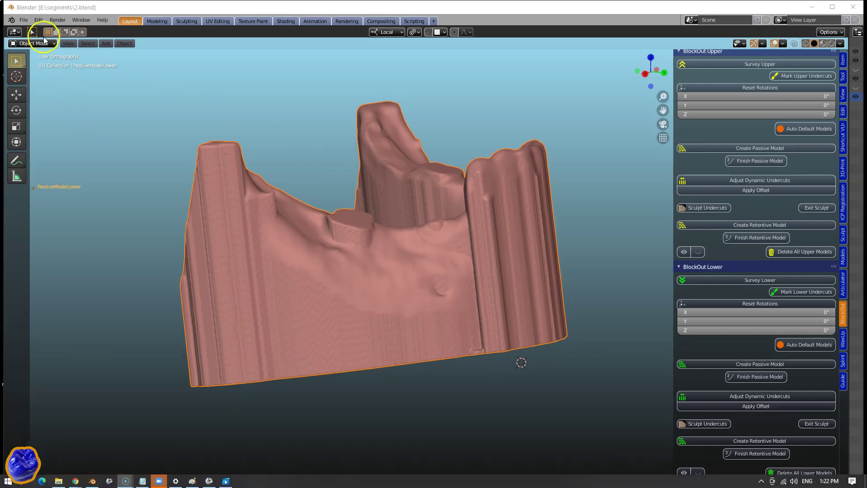
Step: Find the Bsurfaces GPL Edition add-on in the preferences, enable it and save the preferences
{"action": "left_click", "coordinate": [39, 20]}
{"action": "left_click", "coordinate": [54, 131]}
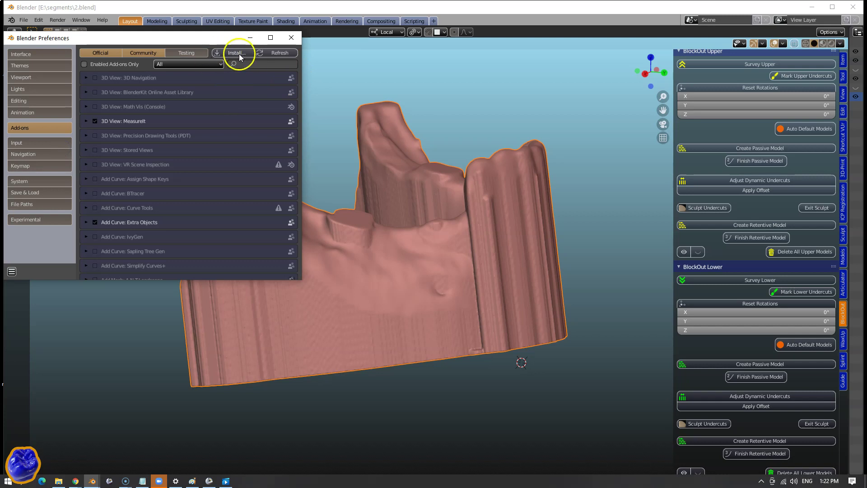
{"action": "type", "text": "bl"}
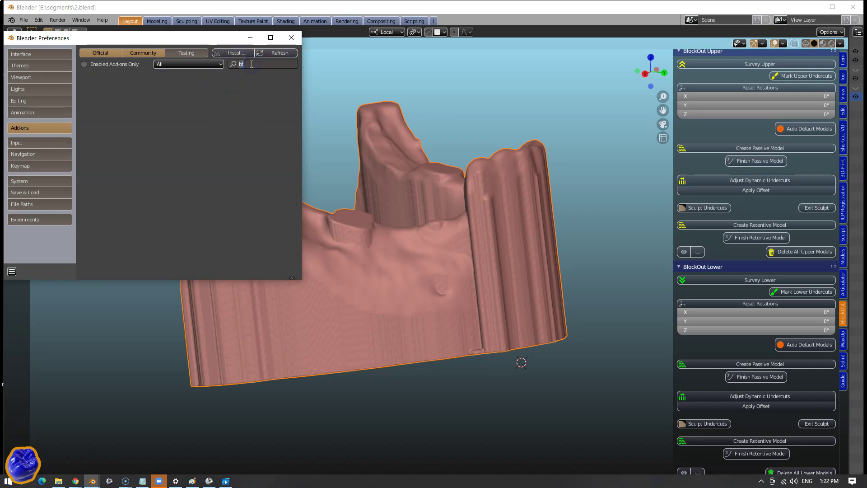
{"action": "key", "text": "BackSpace"}
{"action": "type", "text": "su"}
{"action": "left_click", "coordinate": [85, 78]}
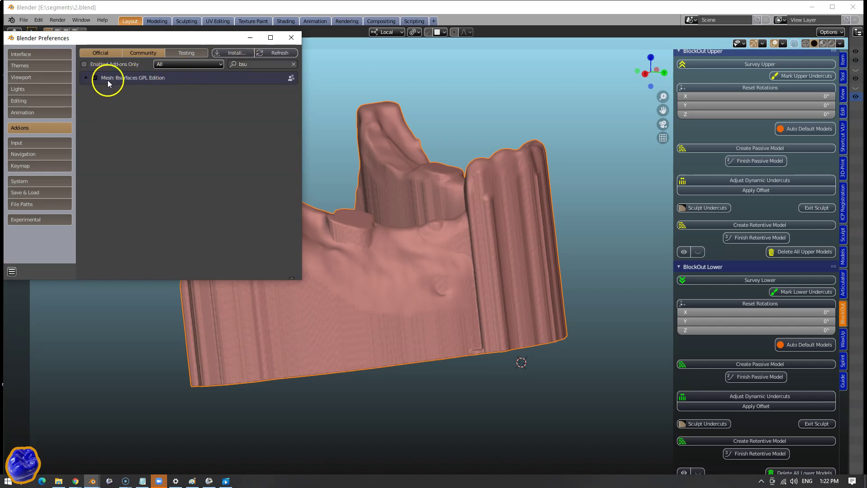
{"action": "left_click", "coordinate": [12, 271]}
{"action": "left_click", "coordinate": [24, 248]}
{"action": "left_click", "coordinate": [412, 263]}
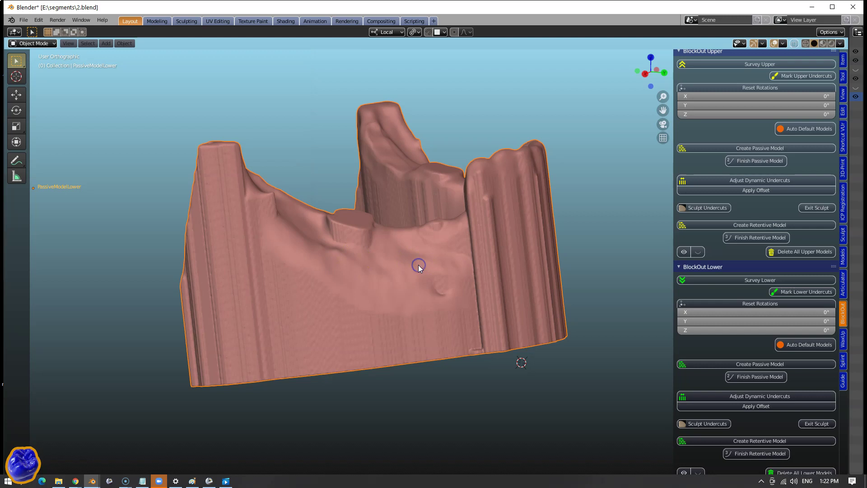
Step: Name the lower passive model as the target model in the implant guide's Tubes section
{"action": "left_click", "coordinate": [843, 381]}
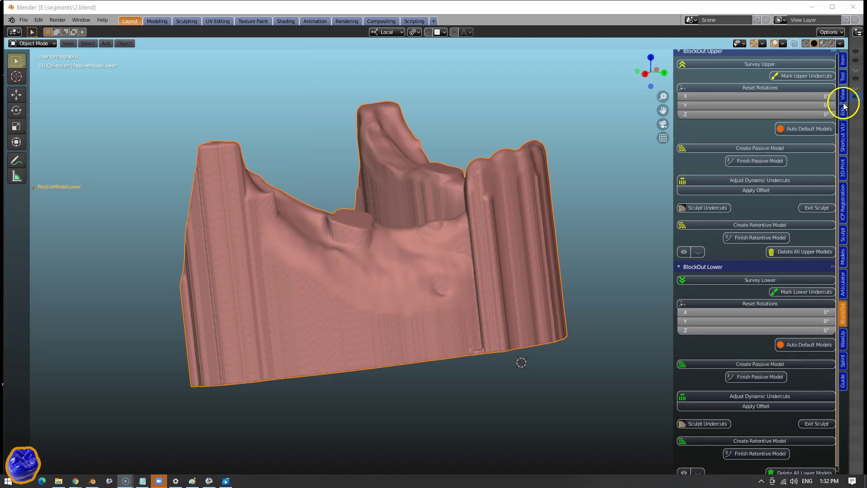
{"action": "left_click", "coordinate": [489, 261]}
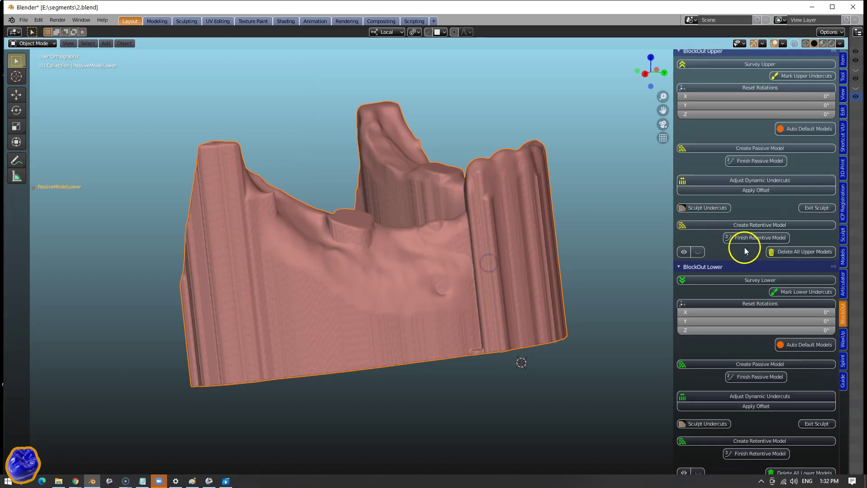
{"action": "left_click", "coordinate": [842, 381]}
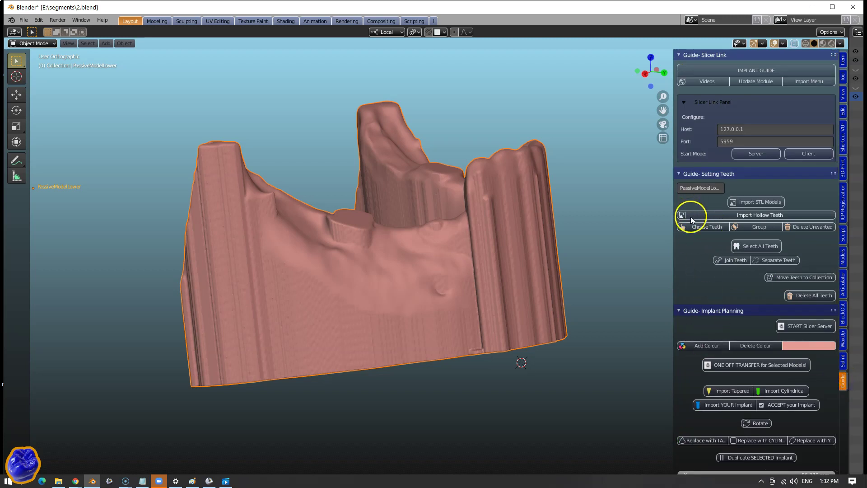
{"action": "scroll", "coordinate": [689, 305], "scroll_direction": "down", "scroll_amount": 15}
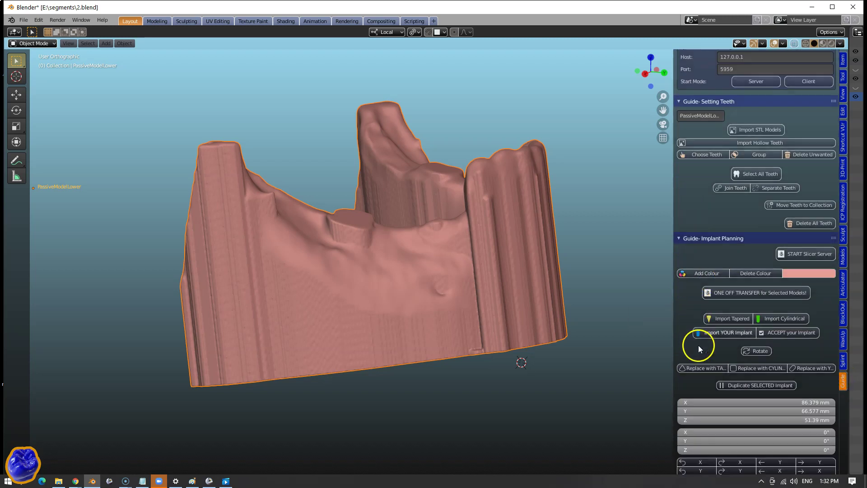
{"action": "scroll", "coordinate": [708, 393], "scroll_direction": "down", "scroll_amount": 15}
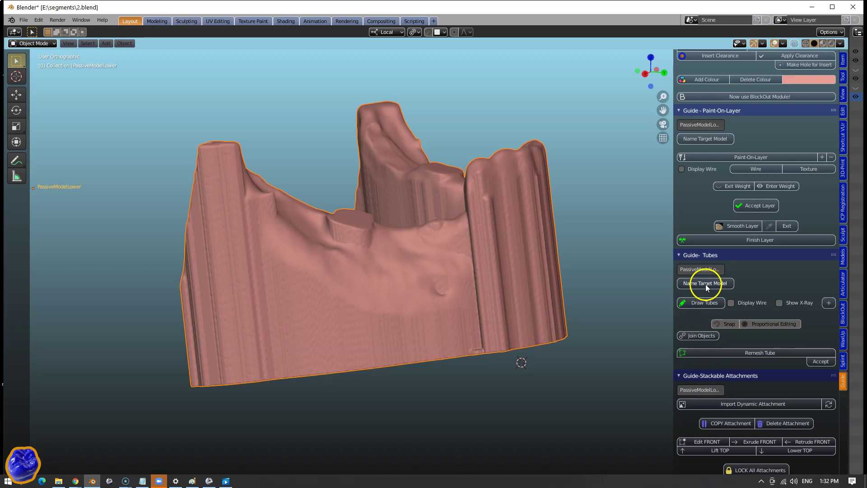
{"action": "left_click", "coordinate": [706, 284]}
Step: Show the viewport-disable toggles in a widened outliner and disable OffsetModelLower and lower, leaving only TargetModel displayed
{"action": "left_click_drag", "start_coordinate": [846, 170], "coordinate": [646, 215]}
{"action": "left_click", "coordinate": [657, 31]}
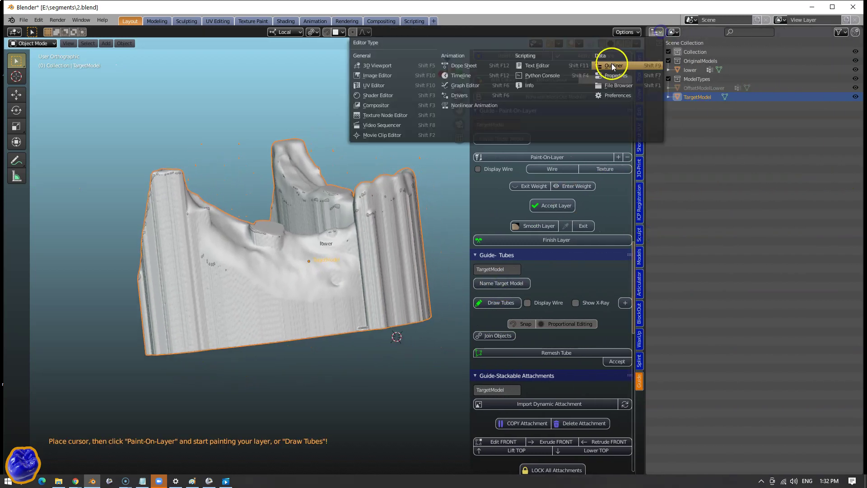
{"action": "left_click", "coordinate": [611, 66]}
{"action": "left_click", "coordinate": [841, 31]}
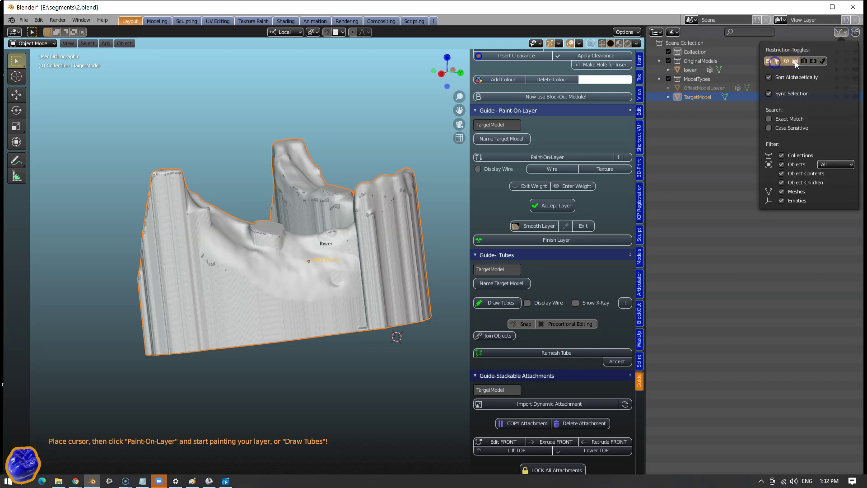
{"action": "left_click", "coordinate": [795, 61]}
{"action": "left_click", "coordinate": [854, 87]}
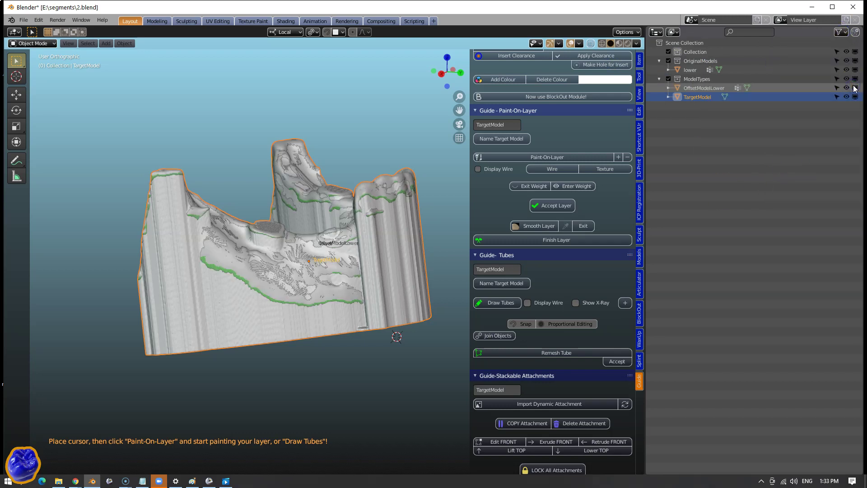
{"action": "left_click", "coordinate": [853, 87]}
{"action": "left_click", "coordinate": [855, 69]}
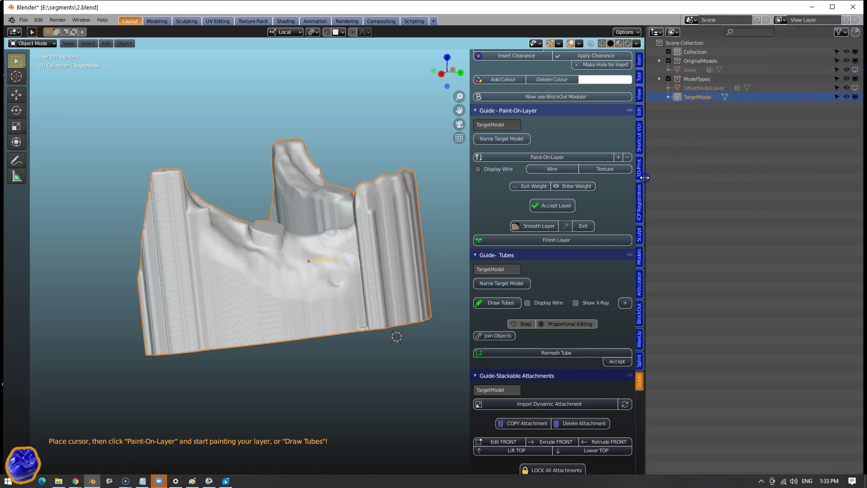
{"action": "left_click_drag", "start_coordinate": [646, 174], "coordinate": [776, 168]}
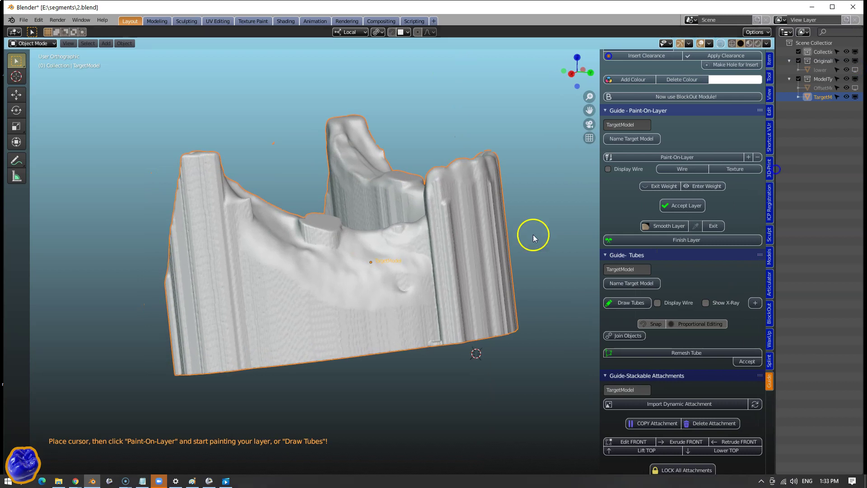
Step: Open the Bsurfaces tools and initialize a BSurface mesh for drawing on the target model
{"action": "left_click", "coordinate": [770, 76]}
{"action": "left_click", "coordinate": [770, 111]}
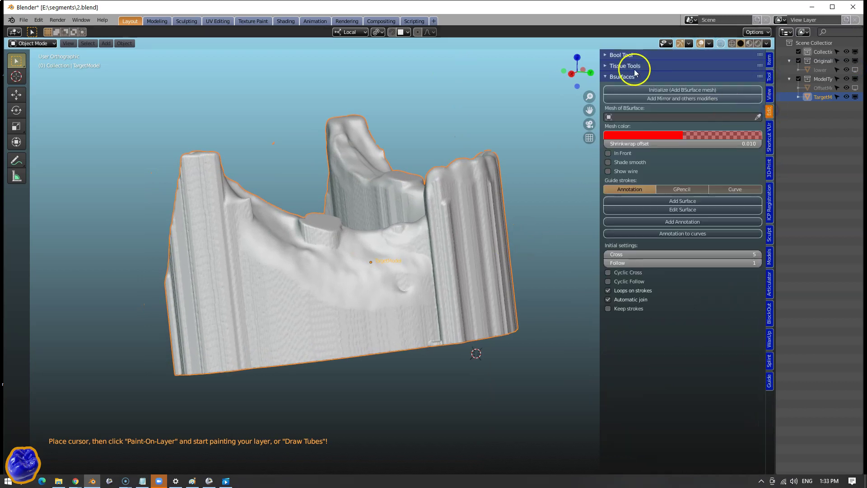
{"action": "left_click", "coordinate": [605, 75]}
{"action": "left_click", "coordinate": [604, 76]}
{"action": "middle_click_drag", "start_coordinate": [506, 214], "coordinate": [456, 246]}
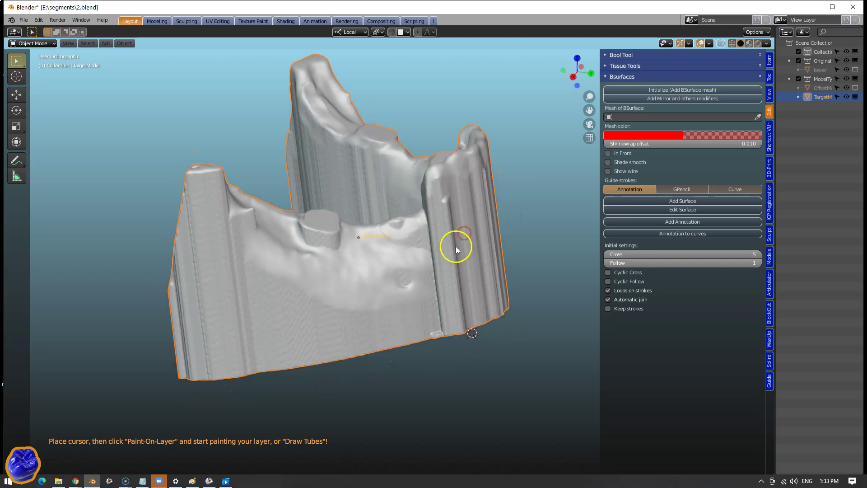
{"action": "left_click", "coordinate": [671, 92]}
{"action": "scroll", "coordinate": [322, 188], "scroll_direction": "up", "scroll_amount": 3}
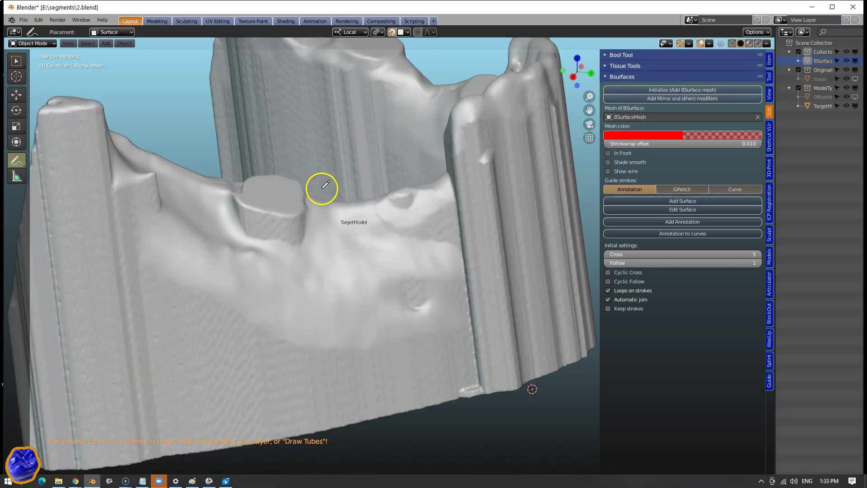
Step: Draw annotation guide strokes along the outer side of the toothless ridge beside the flat stump, using Surface placement
{"action": "left_click", "coordinate": [129, 33]}
{"action": "scroll", "coordinate": [352, 210], "scroll_direction": "down", "scroll_amount": 1}
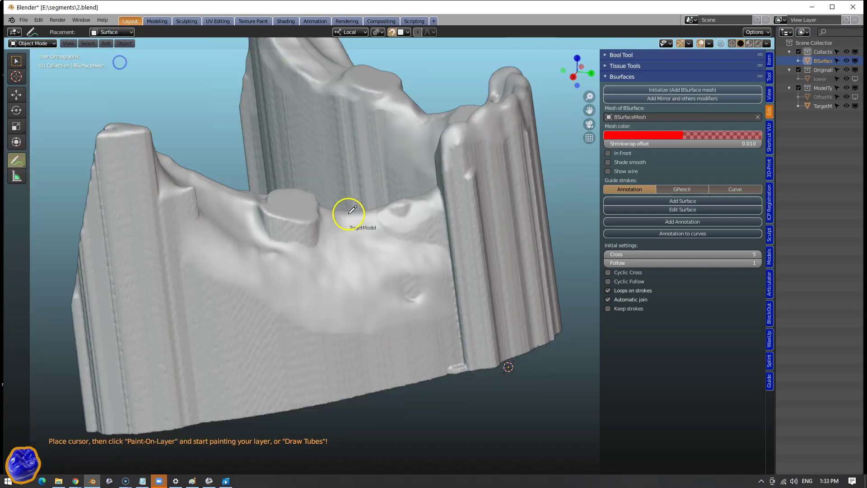
{"action": "scroll", "coordinate": [348, 221], "scroll_direction": "down", "scroll_amount": 1}
{"action": "middle_click_drag", "start_coordinate": [344, 228], "coordinate": [321, 218]}
{"action": "scroll", "coordinate": [323, 270], "scroll_direction": "up", "scroll_amount": 3}
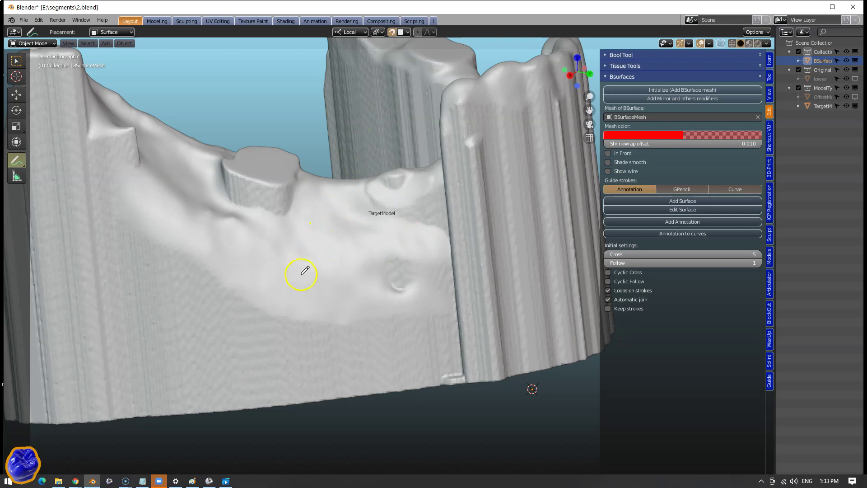
{"action": "left_click_drag", "start_coordinate": [303, 280], "coordinate": [307, 284]}
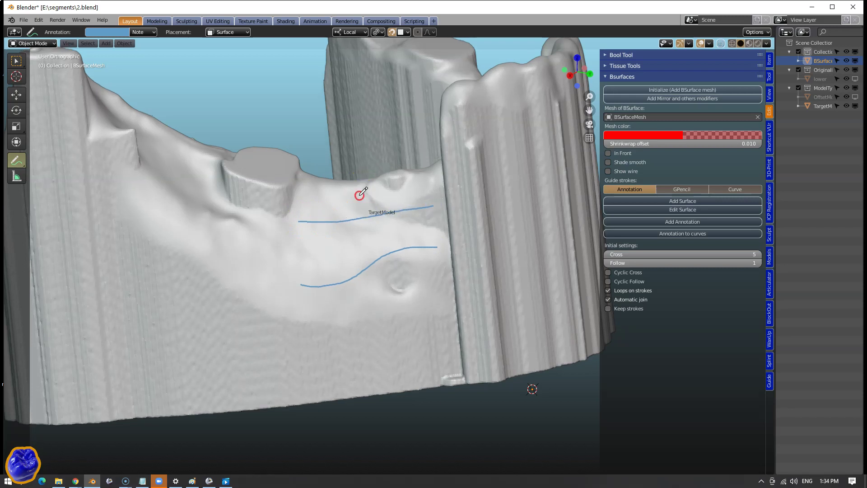
Step: Continue the annotation guide strokes over the ridge crest and down the inner side of the jaw
{"action": "mouse_move", "coordinate": [358, 194]}
{"action": "middle_mouse_down"}
{"action": "mouse_move", "coordinate": [365, 230]}
{"action": "mouse_move", "coordinate": [392, 271]}
{"action": "mouse_move", "coordinate": [390, 315]}
{"action": "mouse_move", "coordinate": [371, 275]}
{"action": "middle_mouse_up"}
{"action": "scroll", "coordinate": [397, 254], "scroll_direction": "down", "scroll_amount": 3}
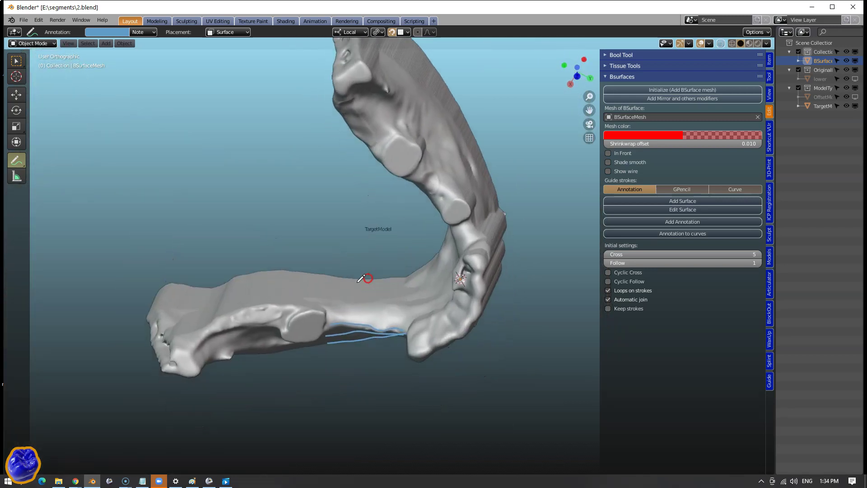
{"action": "left_click", "coordinate": [330, 313]}
{"action": "mouse_move", "coordinate": [413, 322]}
{"action": "middle_mouse_down"}
{"action": "mouse_move", "coordinate": [362, 260]}
{"action": "mouse_move", "coordinate": [199, 221]}
{"action": "mouse_move", "coordinate": [397, 248]}
{"action": "mouse_move", "coordinate": [395, 300]}
{"action": "mouse_move", "coordinate": [374, 271]}
{"action": "middle_mouse_up"}
{"action": "scroll", "coordinate": [386, 252], "scroll_direction": "up", "scroll_amount": 3}
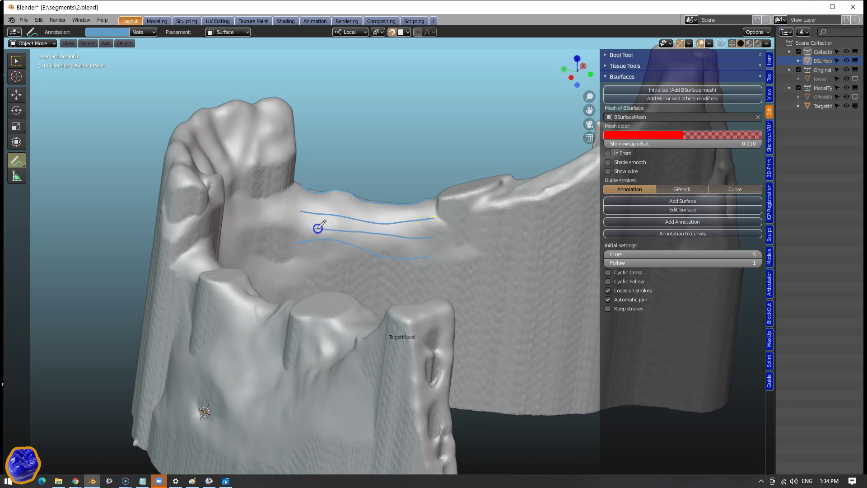
{"action": "mouse_move", "coordinate": [292, 225]}
{"action": "middle_mouse_down"}
{"action": "mouse_move", "coordinate": [352, 262]}
{"action": "mouse_move", "coordinate": [347, 270]}
{"action": "middle_mouse_up"}
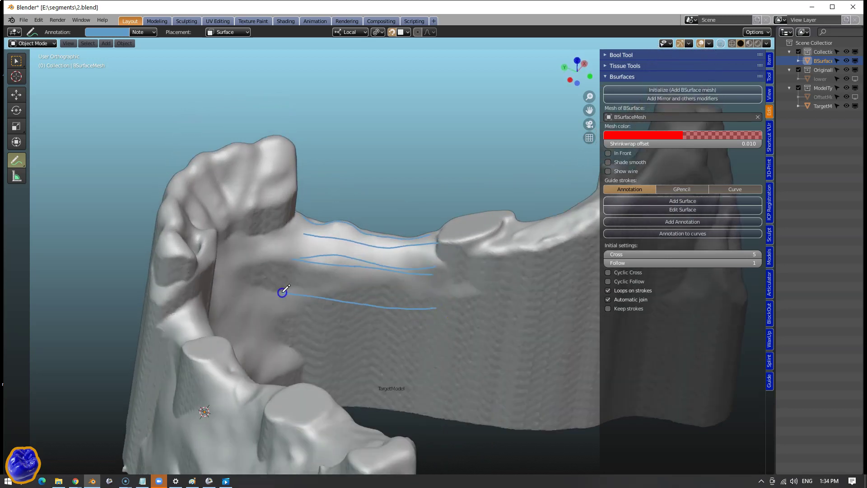
Step: Try generating a surface from the annotation strokes with the current Cross and Follow settings, and undo it
{"action": "left_click", "coordinate": [682, 201]}
{"action": "mouse_move", "coordinate": [543, 220]}
{"action": "middle_mouse_down"}
{"action": "mouse_move", "coordinate": [441, 236]}
{"action": "mouse_move", "coordinate": [286, 221]}
{"action": "mouse_move", "coordinate": [319, 196]}
{"action": "mouse_move", "coordinate": [286, 200]}
{"action": "middle_mouse_up"}
{"action": "scroll", "coordinate": [407, 259], "scroll_direction": "up", "scroll_amount": 1}
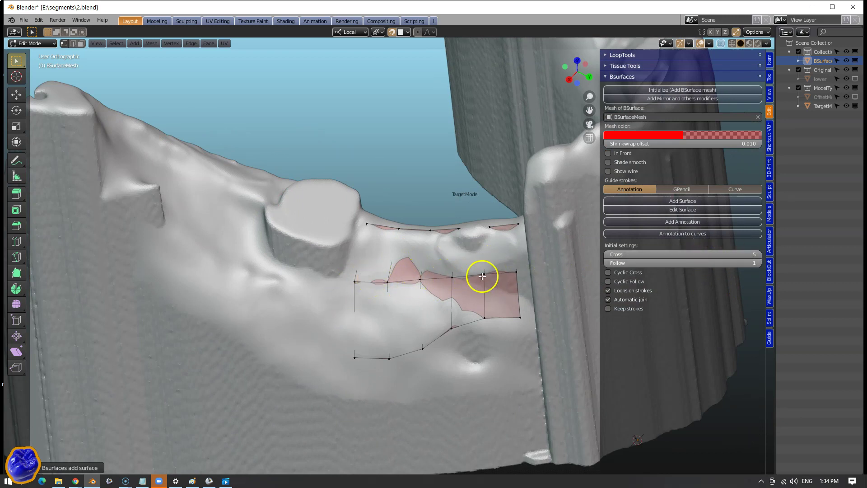
{"action": "mouse_move", "coordinate": [408, 306]}
{"action": "middle_mouse_down"}
{"action": "mouse_move", "coordinate": [397, 360]}
{"action": "mouse_move", "coordinate": [411, 297]}
{"action": "middle_mouse_up"}
{"action": "key", "text": "ctrl+z"}
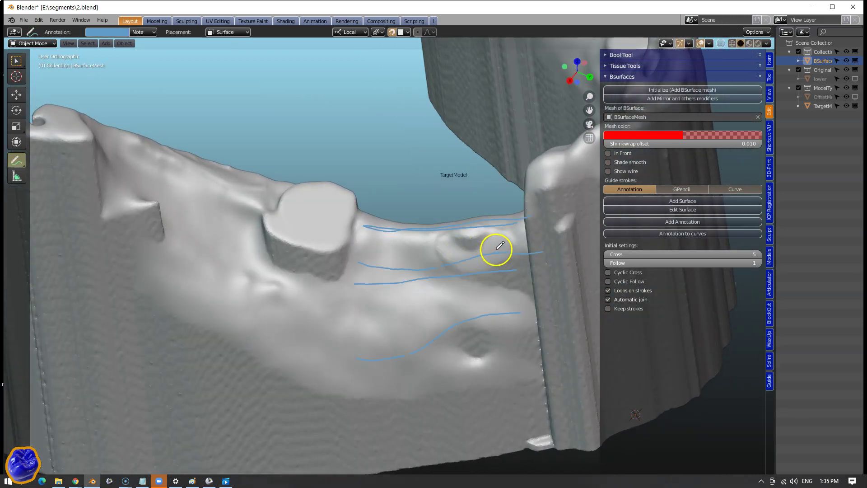
Step: Try generating the surface with Follow set to 2, inspect its grid, and undo it
{"action": "left_click_drag", "start_coordinate": [712, 262], "coordinate": [714, 262]}
{"action": "left_click", "coordinate": [678, 200]}
{"action": "scroll", "coordinate": [413, 311], "scroll_direction": "up", "scroll_amount": 2}
{"action": "mouse_move", "coordinate": [412, 311]}
{"action": "middle_mouse_down"}
{"action": "mouse_move", "coordinate": [412, 412]}
{"action": "mouse_move", "coordinate": [420, 307]}
{"action": "middle_mouse_up"}
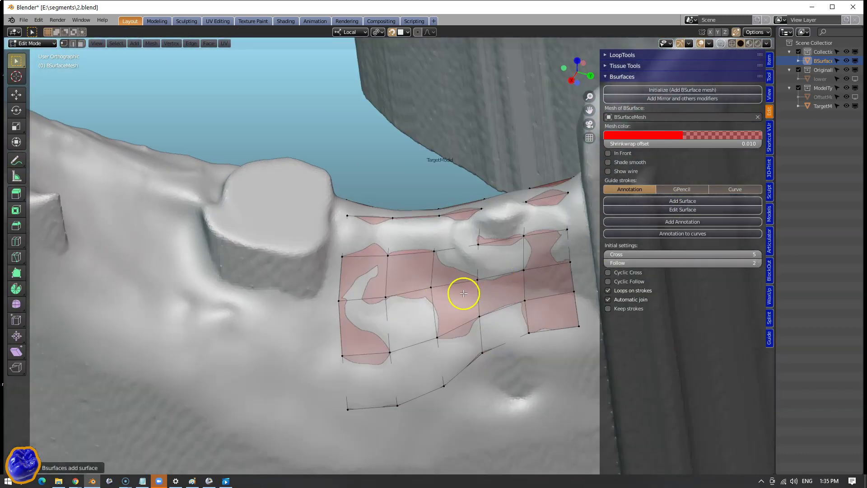
{"action": "key", "text": "ctrl+z"}
Step: Try generating a denser surface from the strokes with Follow set to 5
{"action": "left_click_drag", "start_coordinate": [696, 260], "coordinate": [707, 258]}
{"action": "left_click", "coordinate": [673, 200]}
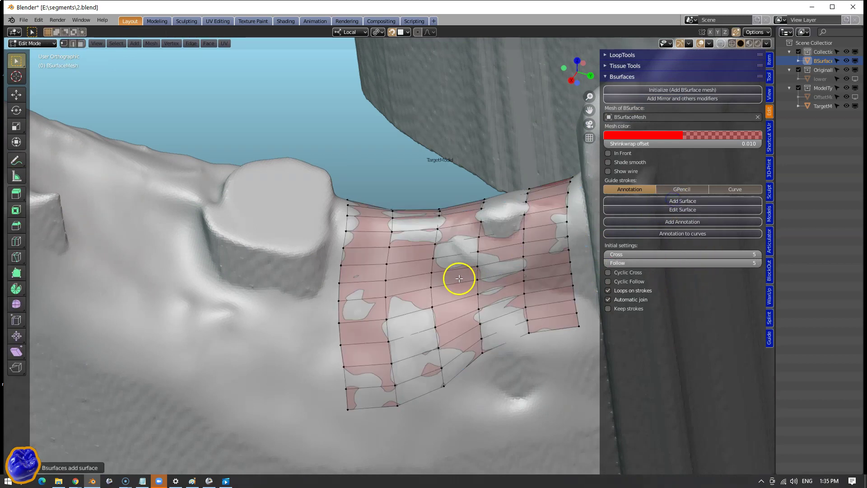
{"action": "mouse_move", "coordinate": [458, 277]}
{"action": "middle_mouse_down"}
{"action": "mouse_move", "coordinate": [455, 323]}
{"action": "mouse_move", "coordinate": [457, 285]}
{"action": "middle_mouse_up"}
{"action": "scroll", "coordinate": [455, 285], "scroll_direction": "up", "scroll_amount": 4}
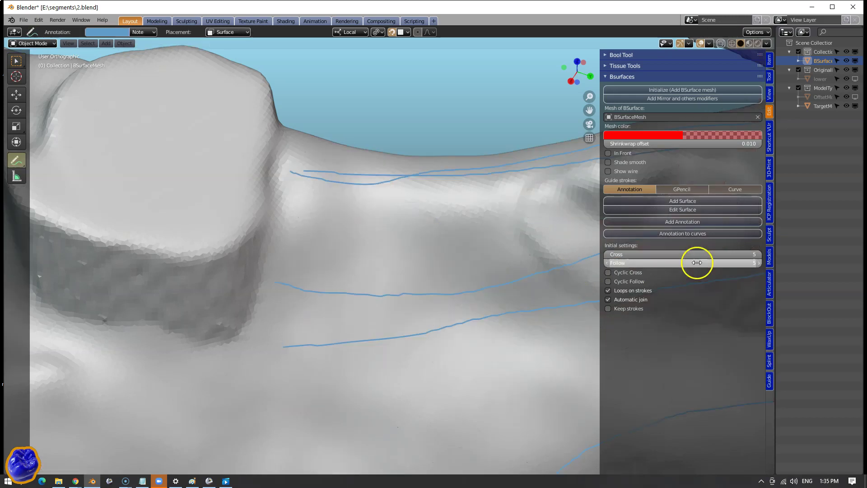
Step: Try generating the surface from the restored strokes with Follow set to 3
{"action": "left_click", "coordinate": [722, 261]}
{"action": "type", "text": "3"}
{"action": "key", "text": "Return"}
{"action": "left_click", "coordinate": [676, 201]}
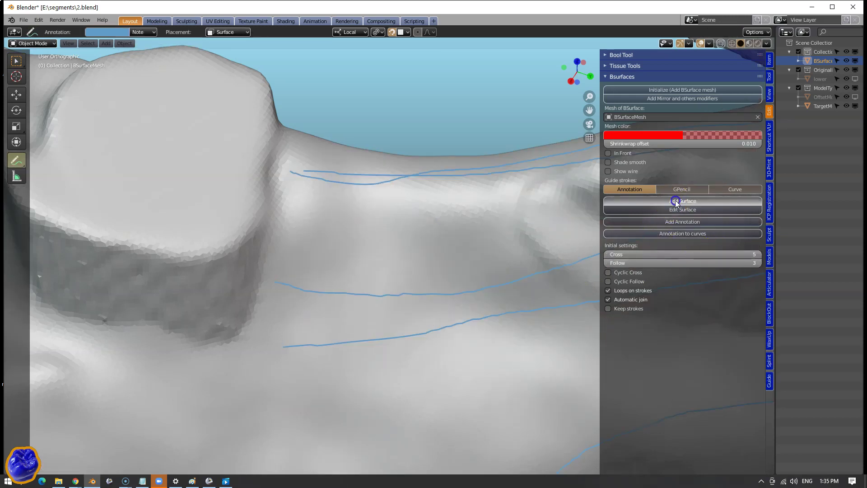
{"action": "mouse_move", "coordinate": [480, 261]}
{"action": "middle_mouse_down"}
{"action": "mouse_move", "coordinate": [467, 329]}
{"action": "mouse_move", "coordinate": [490, 329]}
{"action": "mouse_move", "coordinate": [431, 259]}
{"action": "mouse_move", "coordinate": [470, 274]}
{"action": "mouse_move", "coordinate": [484, 261]}
{"action": "middle_mouse_up"}
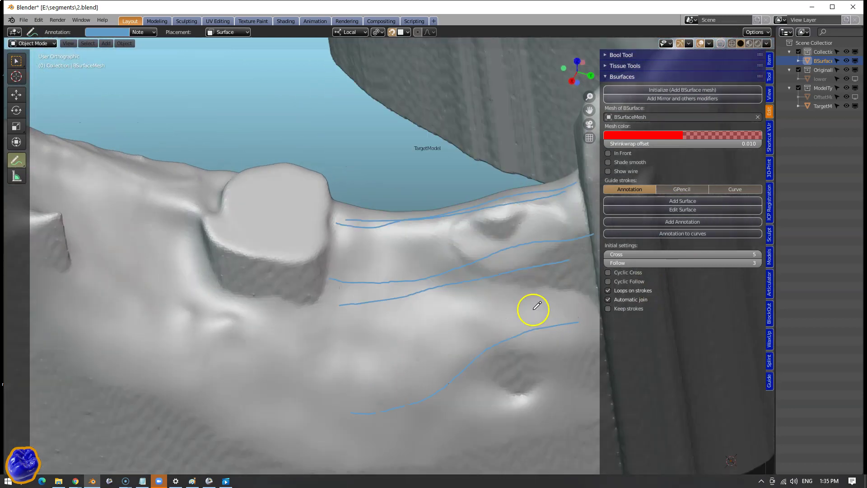
Step: Set Follow to 2 and generate the surface from the annotation strokes
{"action": "left_click", "coordinate": [723, 262]}
{"action": "type", "text": "3"}
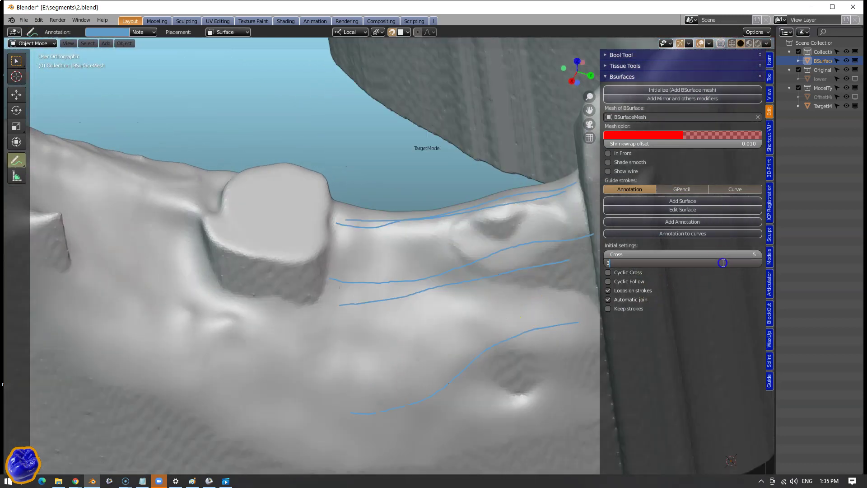
{"action": "key", "text": "Return"}
{"action": "left_click", "coordinate": [680, 200]}
Step: Initialize Bsurfaces again and draw annotation strokes across the ridge between the two stumps on the opposite side of the jaw
{"action": "mouse_move", "coordinate": [472, 287]}
{"action": "middle_mouse_down"}
{"action": "mouse_move", "coordinate": [466, 333]}
{"action": "mouse_move", "coordinate": [392, 304]}
{"action": "mouse_move", "coordinate": [475, 348]}
{"action": "mouse_move", "coordinate": [354, 229]}
{"action": "mouse_move", "coordinate": [404, 285]}
{"action": "mouse_move", "coordinate": [416, 251]}
{"action": "mouse_move", "coordinate": [369, 250]}
{"action": "middle_mouse_up"}
{"action": "left_click", "coordinate": [682, 90]}
{"action": "middle_click_drag", "start_coordinate": [380, 285], "coordinate": [391, 286]}
{"action": "left_click_drag", "start_coordinate": [374, 319], "coordinate": [391, 317]}
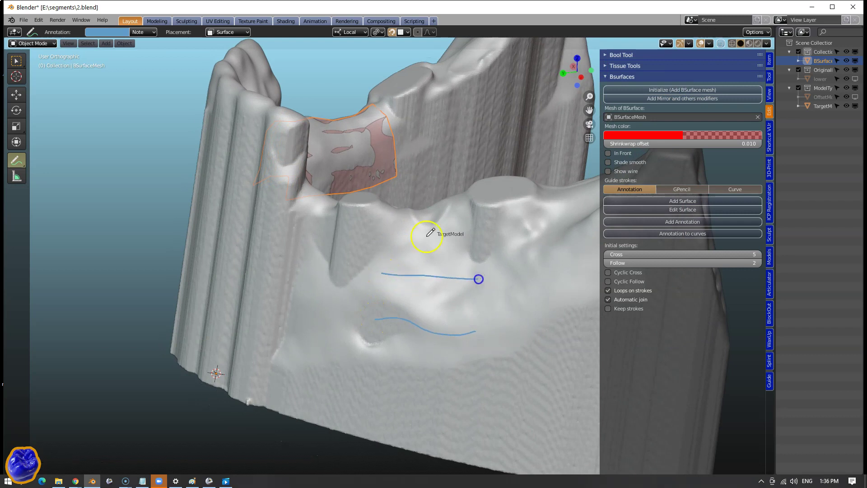
{"action": "middle_click_drag", "start_coordinate": [434, 211], "coordinate": [404, 363]}
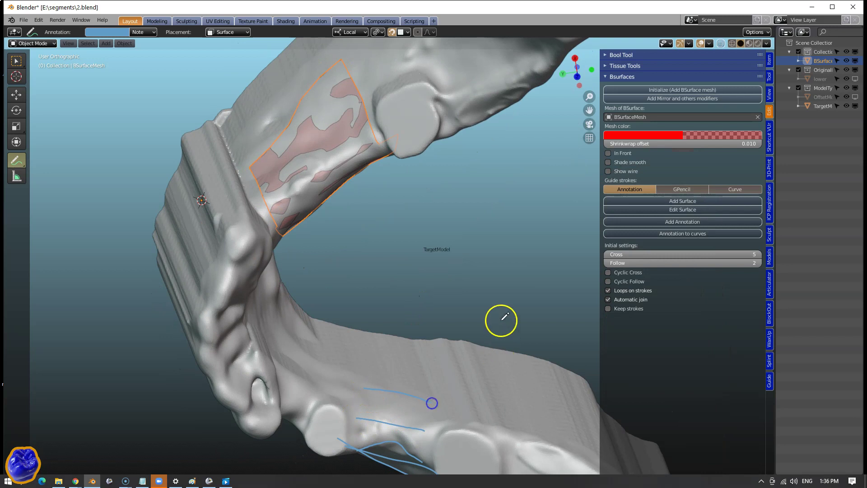
{"action": "middle_click_drag", "start_coordinate": [501, 320], "coordinate": [475, 233]}
Step: Generate the second surface patch from the strokes on the opposite ridge
{"action": "left_click", "coordinate": [682, 200]}
{"action": "middle_click_drag", "start_coordinate": [430, 270], "coordinate": [507, 270]}
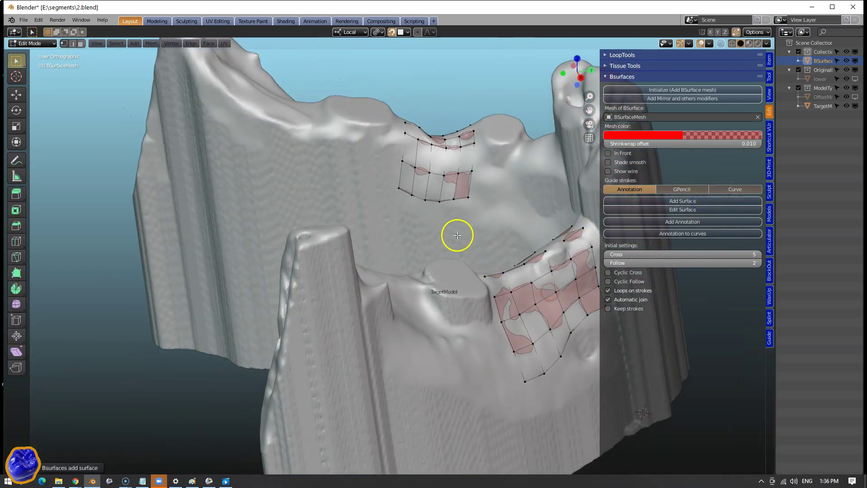
{"action": "middle_click_drag", "start_coordinate": [457, 235], "coordinate": [413, 261], "text": "shift"}
Step: Widen the outliner area, switch it to the Properties editor and show the modifiers of BSurfaceMesh
{"action": "left_click_drag", "start_coordinate": [776, 169], "coordinate": [658, 198]}
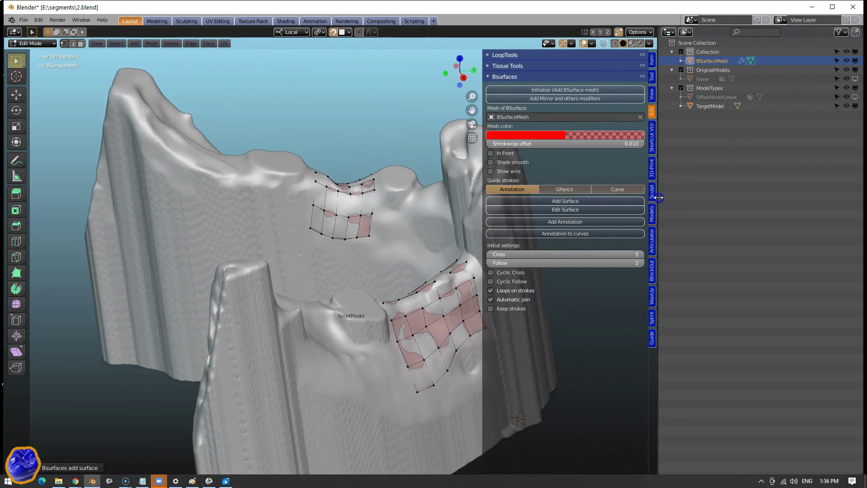
{"action": "left_click", "coordinate": [669, 32]}
{"action": "left_click", "coordinate": [632, 74]}
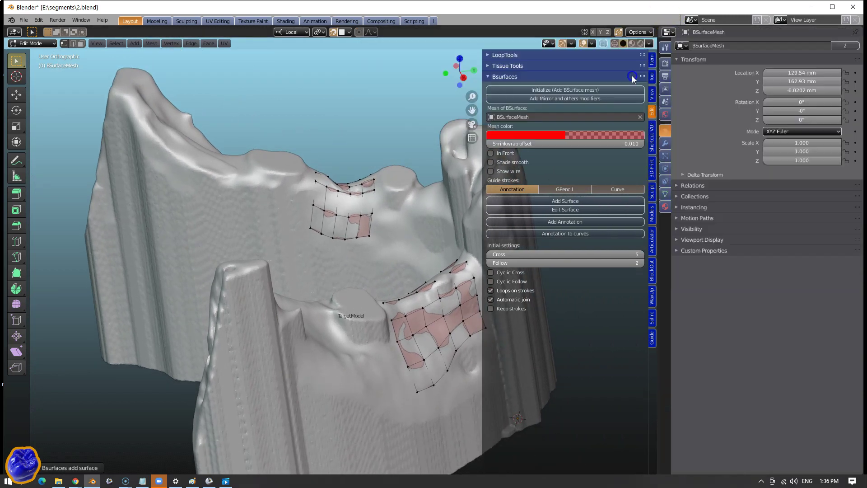
{"action": "left_click", "coordinate": [666, 142]}
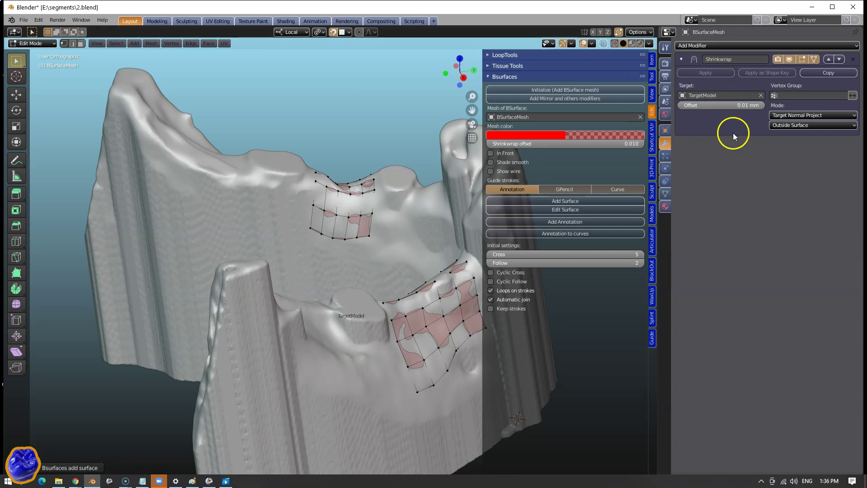
Step: Set the Shrinkwrap modifier's mode to Nearest Surface Point and its snap mode to Above Surface
{"action": "left_click", "coordinate": [811, 115]}
{"action": "left_click", "coordinate": [803, 126]}
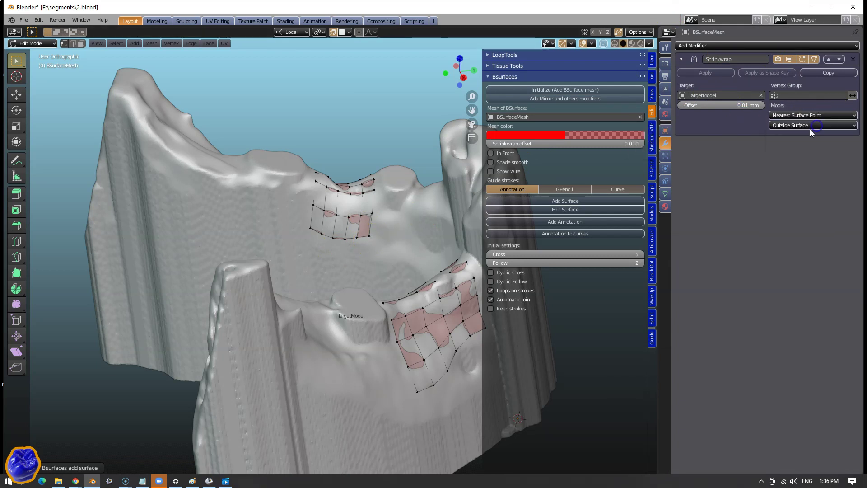
{"action": "left_click", "coordinate": [799, 125]}
{"action": "left_click", "coordinate": [803, 173]}
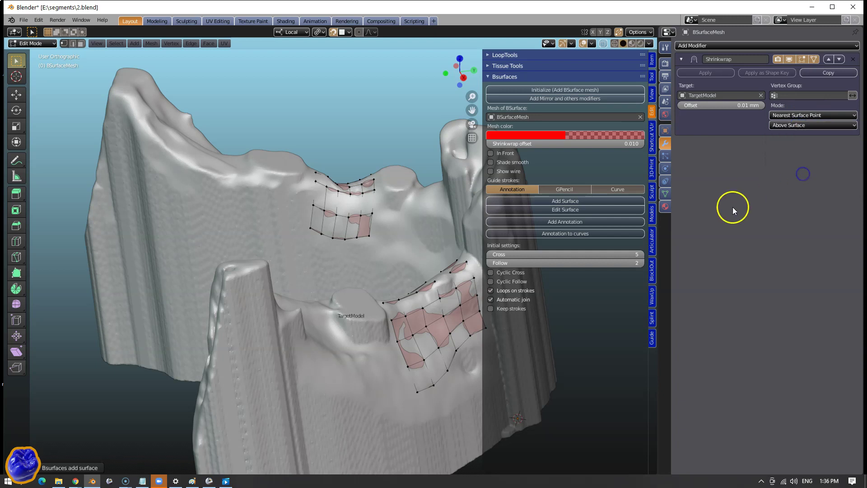
Step: Add a Wireframe modifier with a thickness of 0.8 mm and enable its display in Edit Mode
{"action": "middle_click_drag", "start_coordinate": [436, 242], "coordinate": [366, 263]}
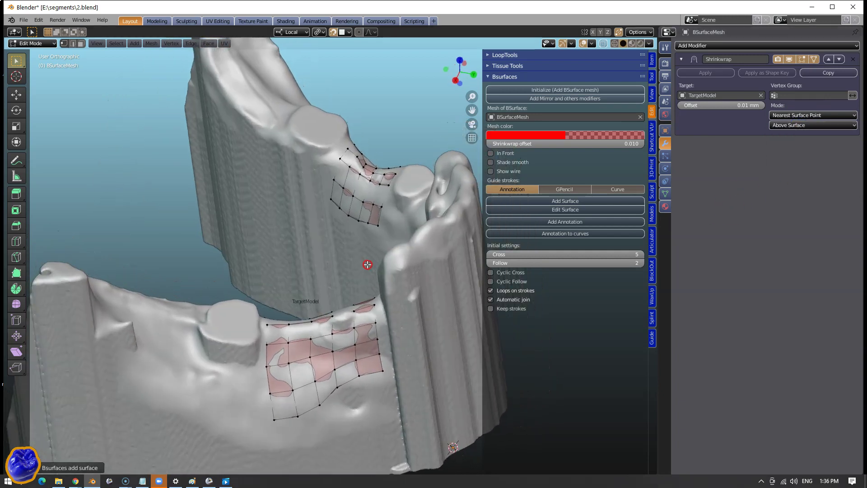
{"action": "left_click", "coordinate": [741, 46]}
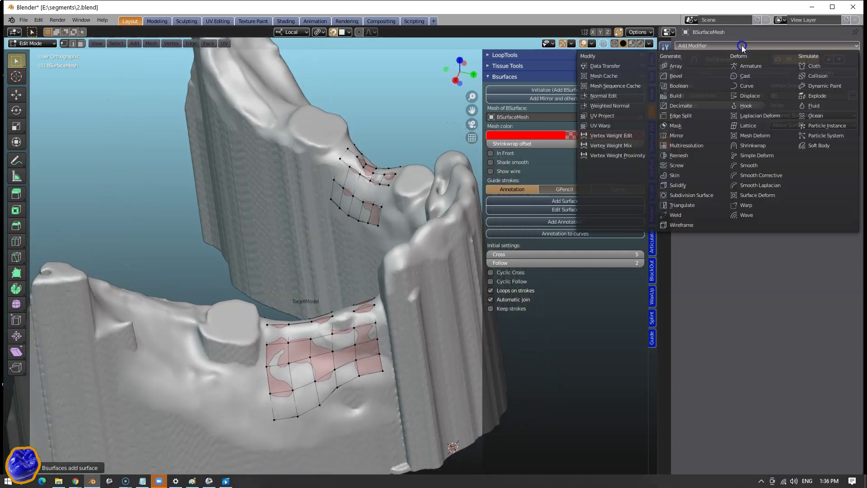
{"action": "left_click", "coordinate": [712, 195]}
{"action": "left_click", "coordinate": [722, 170]}
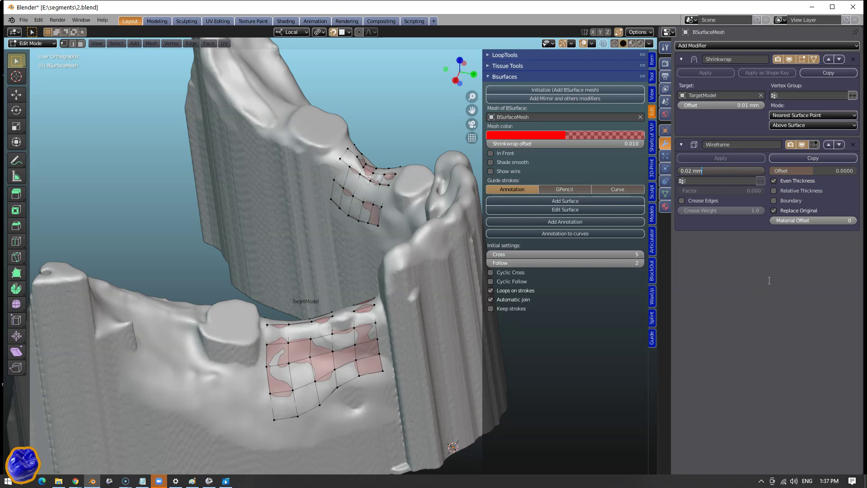
{"action": "type", "text": "0.8"}
{"action": "key", "text": "Return"}
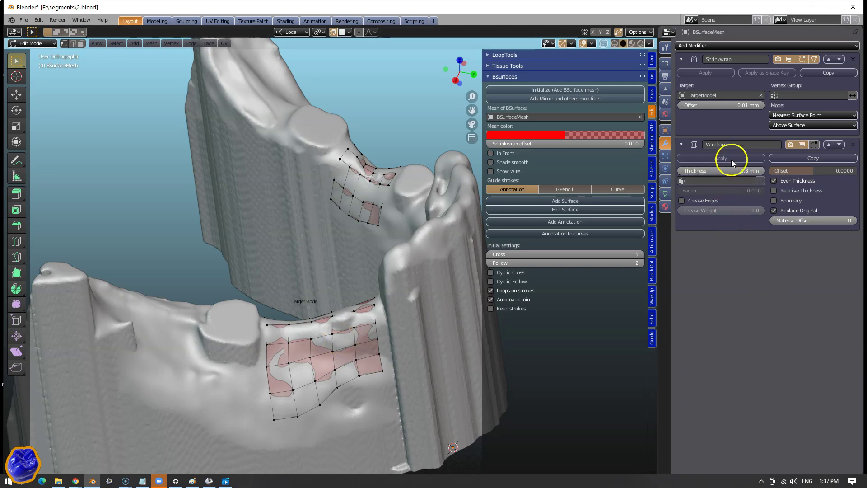
{"action": "left_click", "coordinate": [814, 144]}
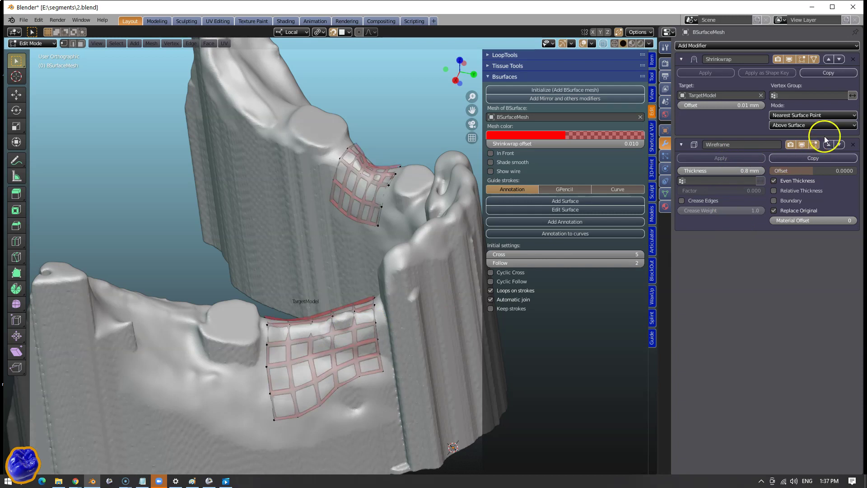
Step: Set the Shrinkwrap modifier's offset to 0.4 mm
{"action": "mouse_move", "coordinate": [352, 330]}
{"action": "middle_mouse_down"}
{"action": "mouse_move", "coordinate": [327, 342]}
{"action": "mouse_move", "coordinate": [350, 316]}
{"action": "middle_mouse_up"}
{"action": "middle_click_drag", "start_coordinate": [258, 365], "coordinate": [299, 312], "text": "shift"}
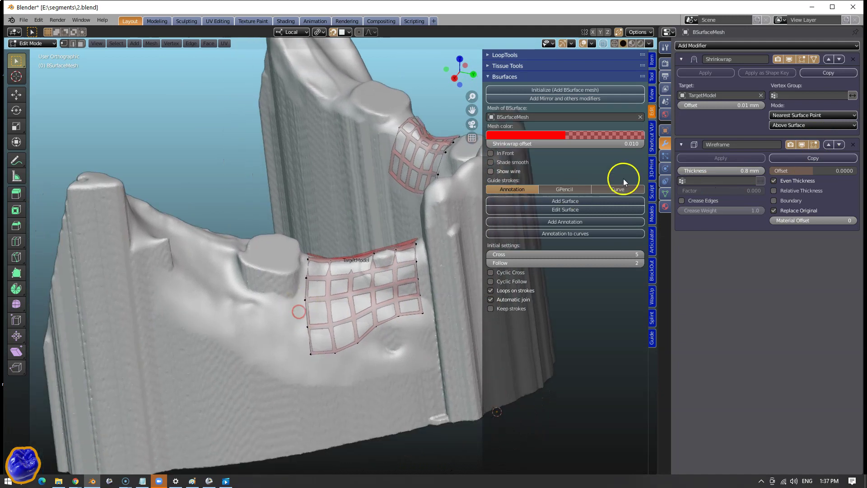
{"action": "left_click", "coordinate": [735, 105]}
{"action": "type", "text": "0.4"}
{"action": "key", "text": "Return"}
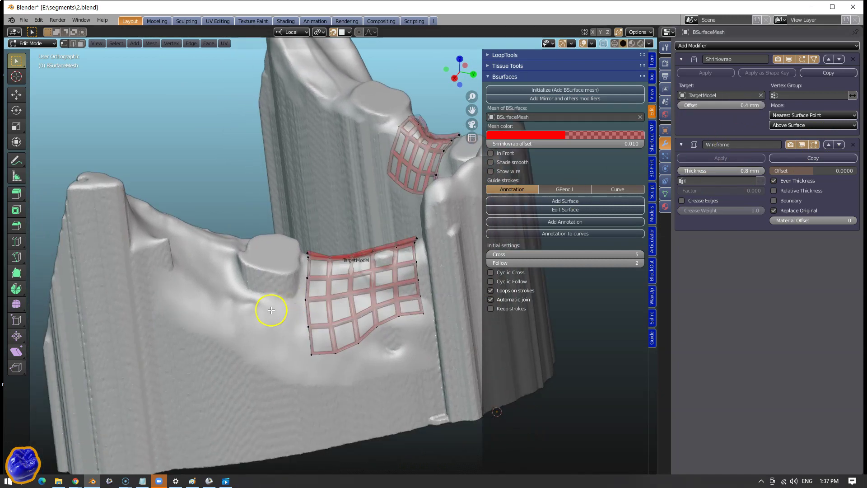
Step: Make the red mesh color fully opaque by raising its alpha to the maximum
{"action": "scroll", "coordinate": [270, 310], "scroll_direction": "up", "scroll_amount": 4}
{"action": "left_click", "coordinate": [563, 135]}
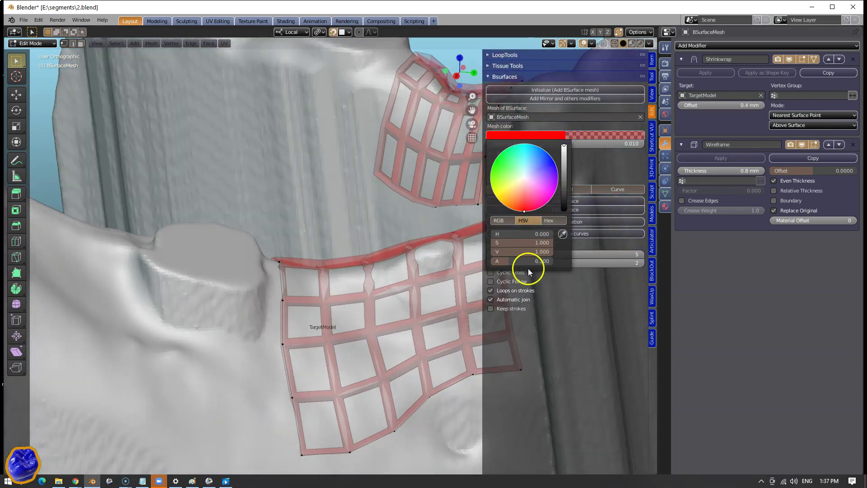
{"action": "left_click_drag", "start_coordinate": [505, 260], "coordinate": [602, 252]}
{"action": "scroll", "coordinate": [344, 271], "scroll_direction": "down", "scroll_amount": 3}
{"action": "mouse_move", "coordinate": [344, 277]}
{"action": "middle_mouse_down"}
{"action": "mouse_move", "coordinate": [370, 297]}
{"action": "mouse_move", "coordinate": [344, 284]}
{"action": "middle_mouse_up"}
{"action": "scroll", "coordinate": [344, 283], "scroll_direction": "up", "scroll_amount": 2}
{"action": "scroll", "coordinate": [344, 283], "scroll_direction": "down", "scroll_amount": 1}
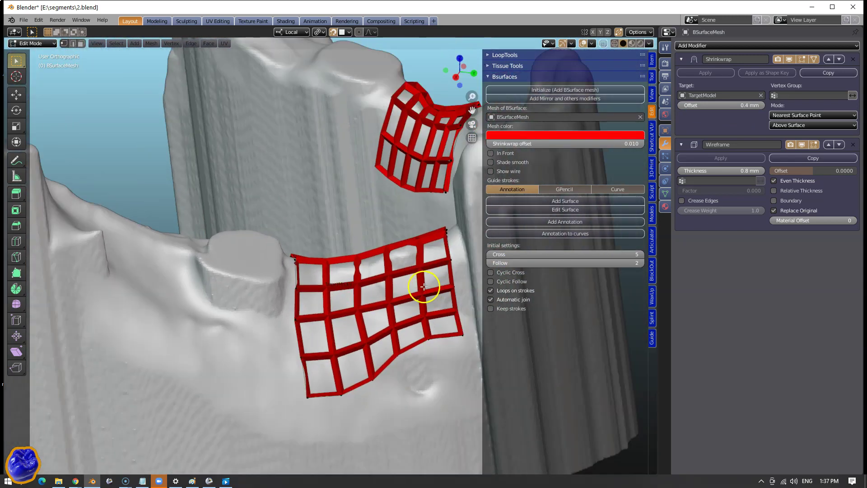
Step: Add a Subdivision Surface modifier and raise its viewport subdivision level to 2
{"action": "middle_click_drag", "start_coordinate": [424, 287], "coordinate": [402, 285]}
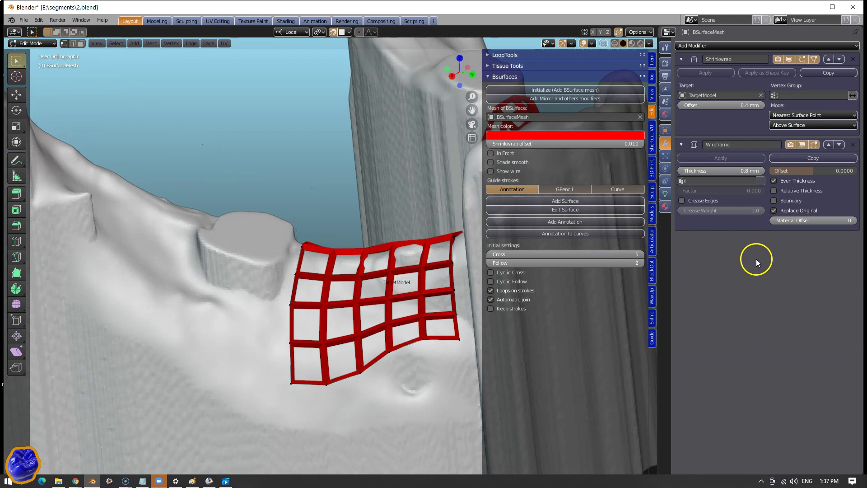
{"action": "left_click", "coordinate": [763, 45]}
{"action": "left_click", "coordinate": [683, 198]}
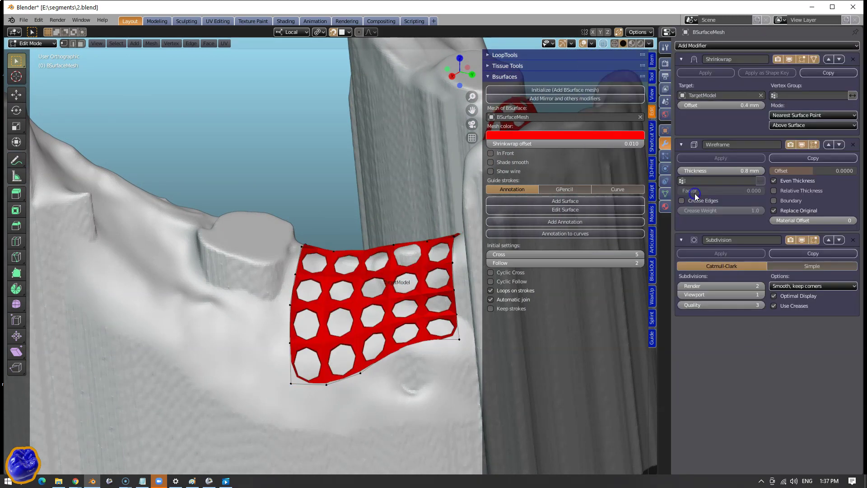
{"action": "left_click", "coordinate": [763, 295]}
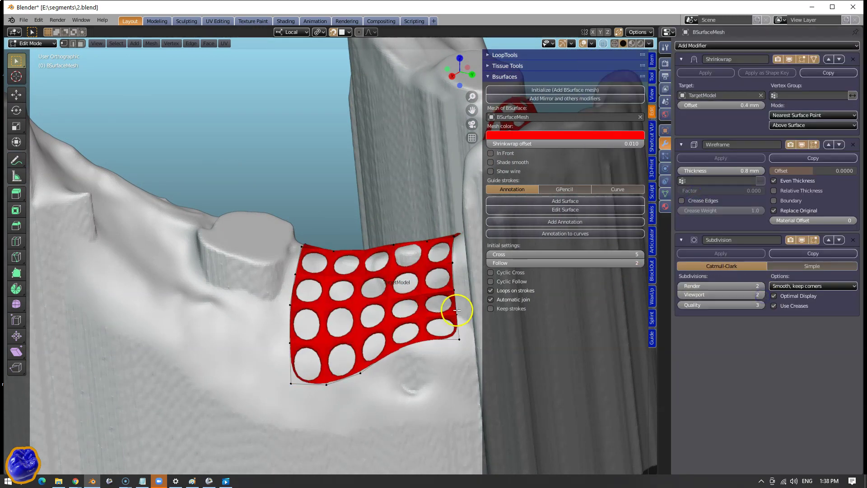
{"action": "middle_click_drag", "start_coordinate": [459, 312], "coordinate": [511, 272]}
{"action": "scroll", "coordinate": [318, 342], "scroll_direction": "up", "scroll_amount": 4}
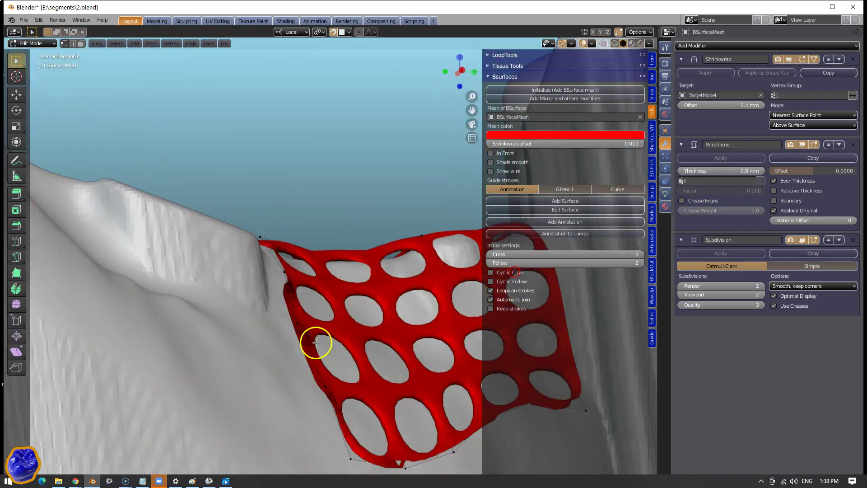
Step: Enable Boundary and disable Even Thickness in the Wireframe modifier of the red mesh
{"action": "middle_click_drag", "start_coordinate": [291, 352], "coordinate": [362, 235], "text": "shift"}
{"action": "scroll", "coordinate": [362, 234], "scroll_direction": "up", "scroll_amount": 5}
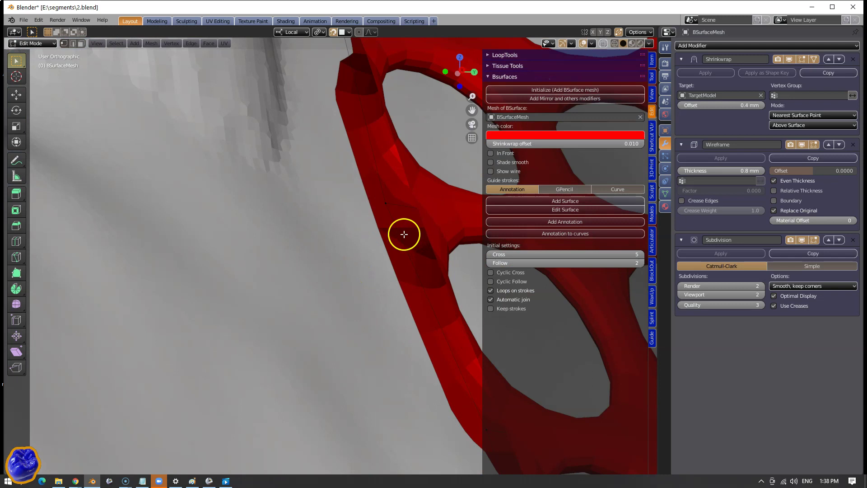
{"action": "scroll", "coordinate": [404, 247], "scroll_direction": "down", "scroll_amount": 4}
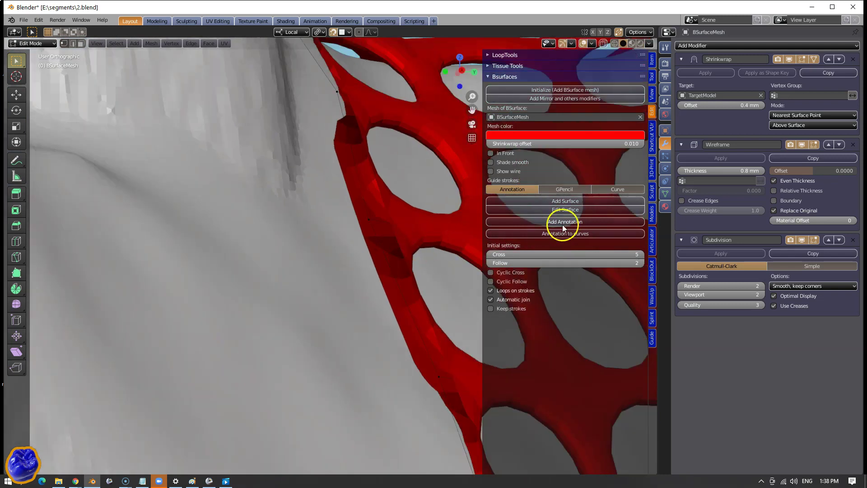
{"action": "left_click", "coordinate": [773, 201]}
{"action": "left_click", "coordinate": [774, 180]}
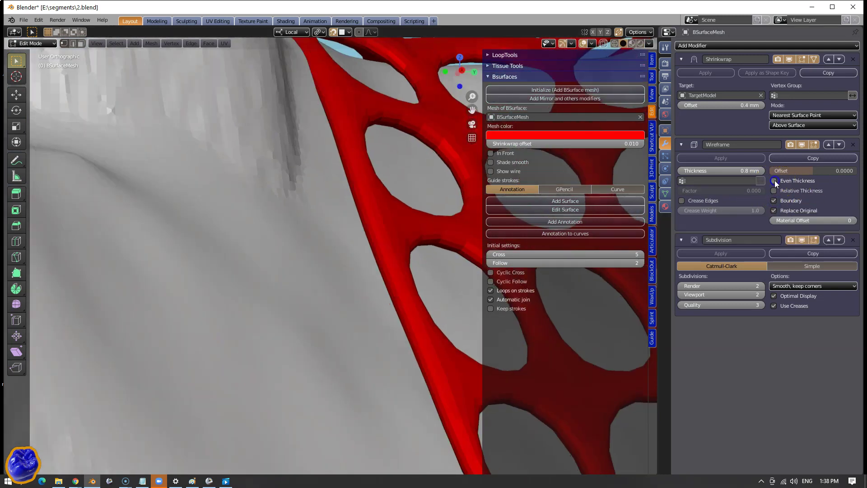
{"action": "scroll", "coordinate": [405, 244], "scroll_direction": "down", "scroll_amount": 5}
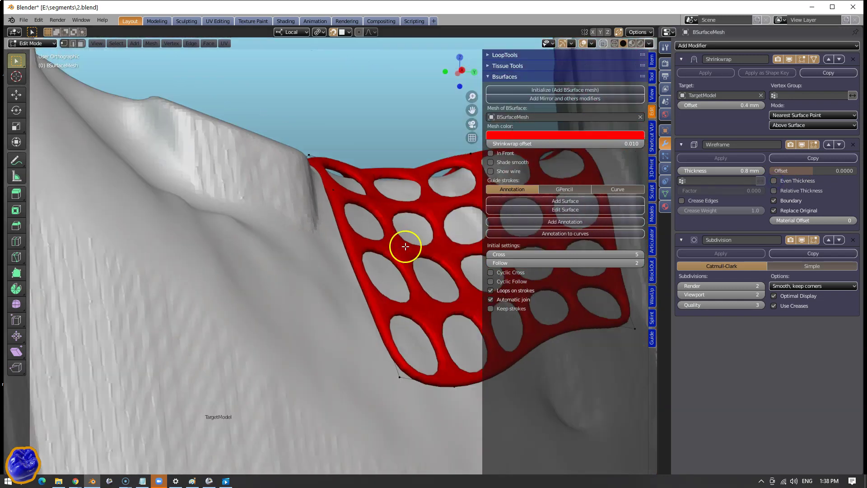
{"action": "scroll", "coordinate": [378, 260], "scroll_direction": "up", "scroll_amount": 3}
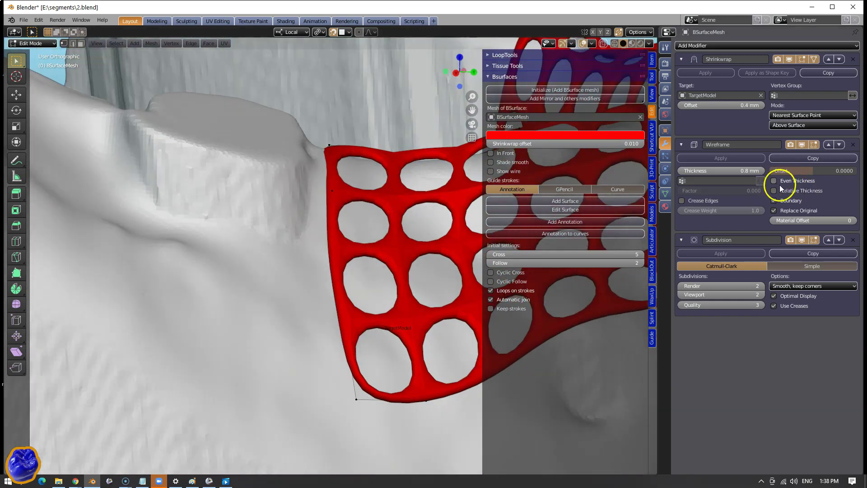
Step: Move side-edge vertices on the patch's inner side outward toward the neighbouring tooth stumps with proportional editing
{"action": "middle_click_drag", "start_coordinate": [414, 253], "coordinate": [264, 300]}
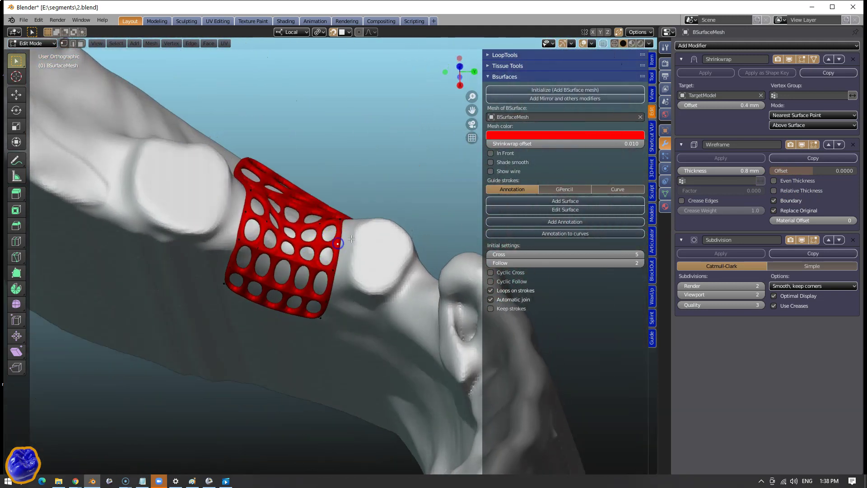
{"action": "middle_click_drag", "start_coordinate": [348, 184], "coordinate": [377, 255]}
{"action": "key", "text": "g"}
{"action": "left_click_drag", "start_coordinate": [344, 240], "coordinate": [354, 234]}
{"action": "middle_click_drag", "start_coordinate": [355, 234], "coordinate": [187, 223]}
{"action": "left_click_drag", "start_coordinate": [210, 184], "coordinate": [189, 170]}
{"action": "middle_click_drag", "start_coordinate": [190, 171], "coordinate": [200, 237]}
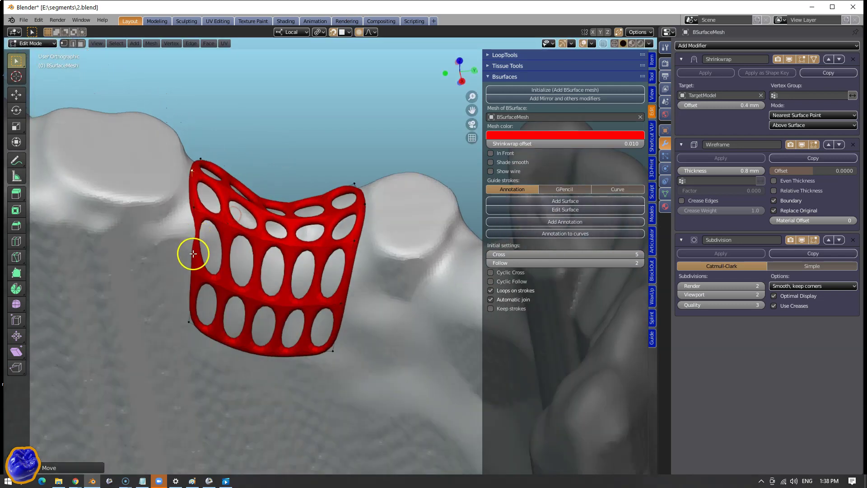
{"action": "left_click_drag", "start_coordinate": [192, 279], "coordinate": [178, 274]}
{"action": "left_click_drag", "start_coordinate": [191, 209], "coordinate": [185, 218]}
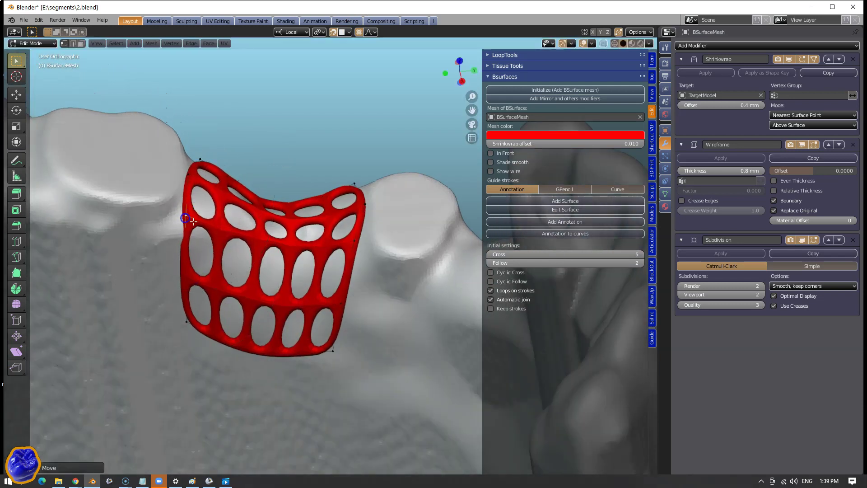
Step: Move the side-edge vertices on the patch's outer side outward toward both neighbouring tooth stumps
{"action": "middle_click_drag", "start_coordinate": [194, 221], "coordinate": [149, 217]}
{"action": "left_click_drag", "start_coordinate": [119, 263], "coordinate": [101, 306]}
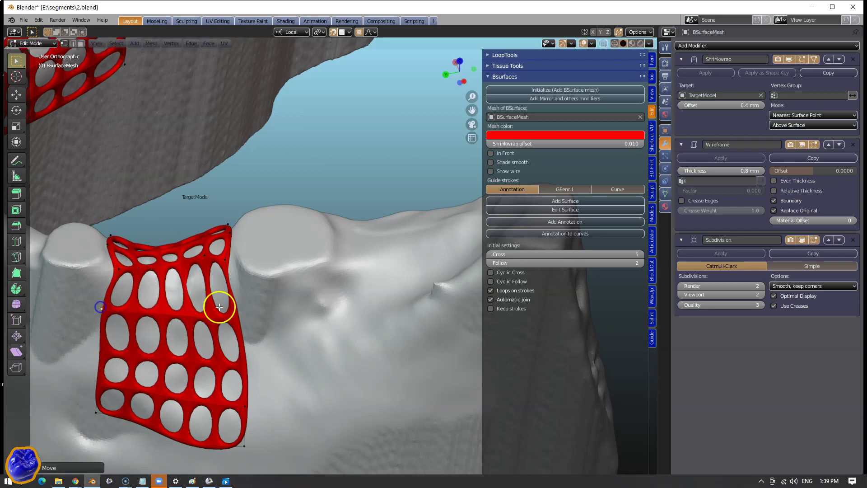
{"action": "mouse_move", "coordinate": [231, 313]}
{"action": "left_mouse_down"}
{"action": "mouse_move", "coordinate": [246, 310]}
{"action": "mouse_move", "coordinate": [237, 309]}
{"action": "left_mouse_up"}
Step: Return to Object Mode and switch from the Annotate tool to a selection tool
{"action": "scroll", "coordinate": [246, 310], "scroll_direction": "down", "scroll_amount": 3}
{"action": "scroll", "coordinate": [237, 309], "scroll_direction": "down", "scroll_amount": 4}
{"action": "mouse_move", "coordinate": [237, 310]}
{"action": "middle_mouse_down"}
{"action": "mouse_move", "coordinate": [315, 320]}
{"action": "mouse_move", "coordinate": [398, 293]}
{"action": "middle_mouse_up"}
{"action": "scroll", "coordinate": [314, 321], "scroll_direction": "down", "scroll_amount": 2}
{"action": "key", "text": "Tab"}
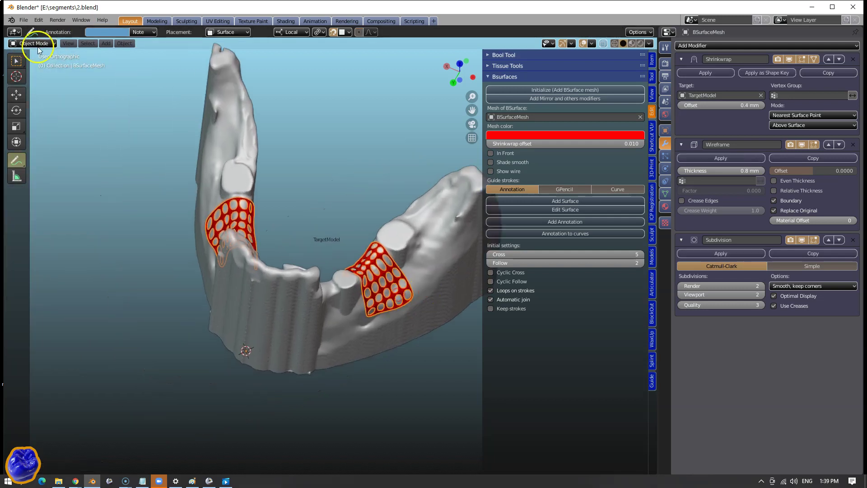
{"action": "left_click_drag", "start_coordinate": [17, 61], "coordinate": [48, 79]}
Step: Select the jaw model and examine how both perforated patches sit on the ridges from several angles
{"action": "mouse_move", "coordinate": [286, 306]}
{"action": "middle_mouse_down"}
{"action": "mouse_move", "coordinate": [307, 296]}
{"action": "mouse_move", "coordinate": [422, 293]}
{"action": "middle_mouse_up"}
{"action": "left_click", "coordinate": [296, 321]}
{"action": "scroll", "coordinate": [372, 265], "scroll_direction": "up", "scroll_amount": 5}
{"action": "middle_click_drag", "start_coordinate": [372, 264], "coordinate": [254, 360]}
{"action": "scroll", "coordinate": [223, 327], "scroll_direction": "down", "scroll_amount": 4}
{"action": "middle_click_drag", "start_coordinate": [401, 307], "coordinate": [282, 291]}
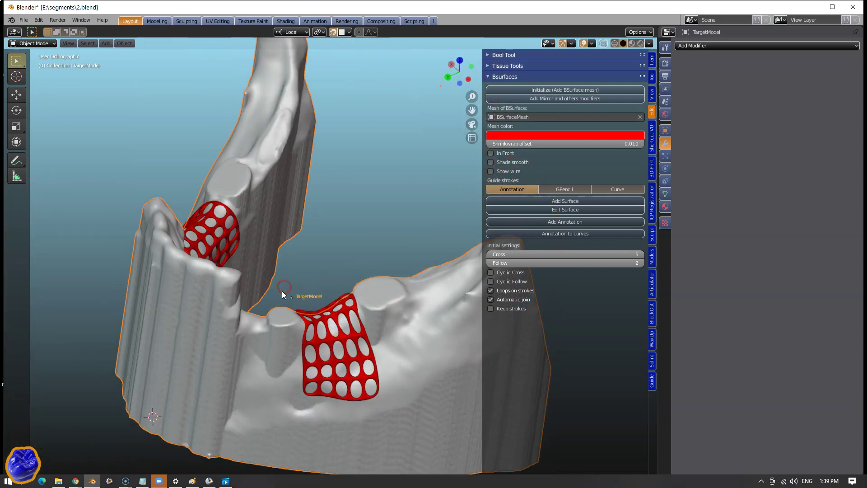
{"action": "scroll", "coordinate": [329, 318], "scroll_direction": "up", "scroll_amount": 3}
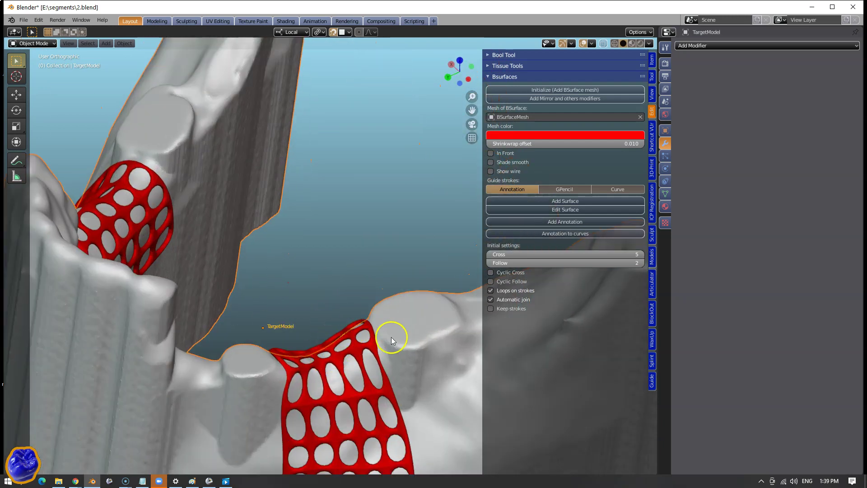
{"action": "middle_click_drag", "start_coordinate": [345, 351], "coordinate": [494, 280]}
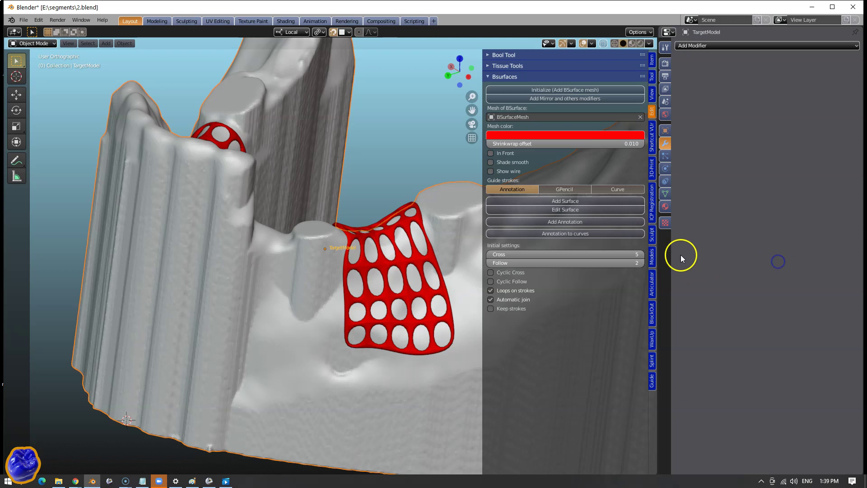
Step: Select the perforated mesh patches and widen the 3D viewport by narrowing the properties editor
{"action": "left_click_drag", "start_coordinate": [658, 237], "coordinate": [809, 232]}
{"action": "scroll", "coordinate": [451, 286], "scroll_direction": "down", "scroll_amount": 3}
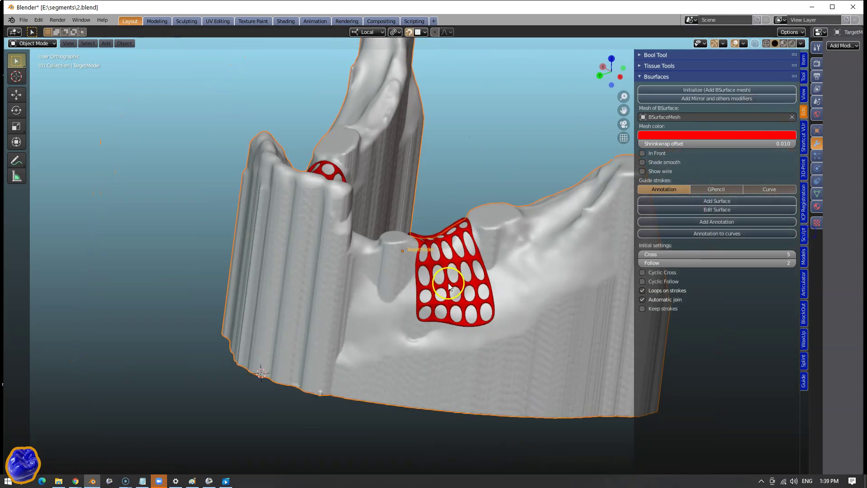
{"action": "middle_click_drag", "start_coordinate": [452, 286], "coordinate": [438, 309]}
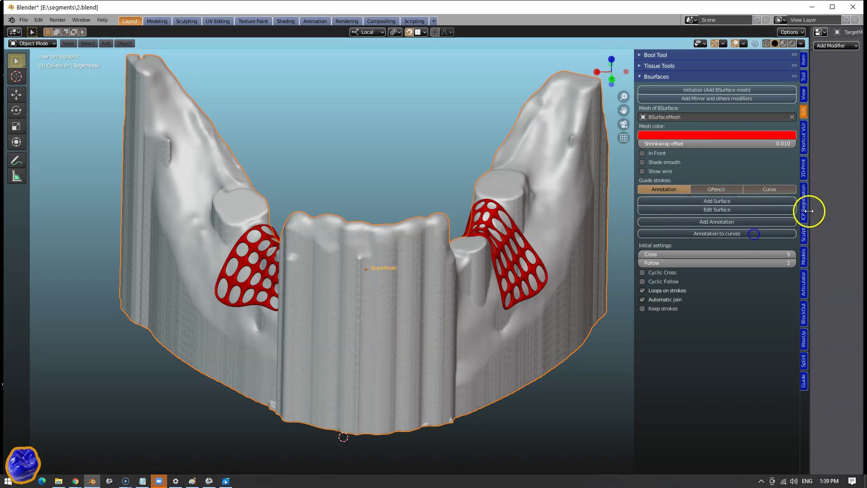
{"action": "left_click_drag", "start_coordinate": [821, 208], "coordinate": [677, 213]}
{"action": "left_click", "coordinate": [422, 244]}
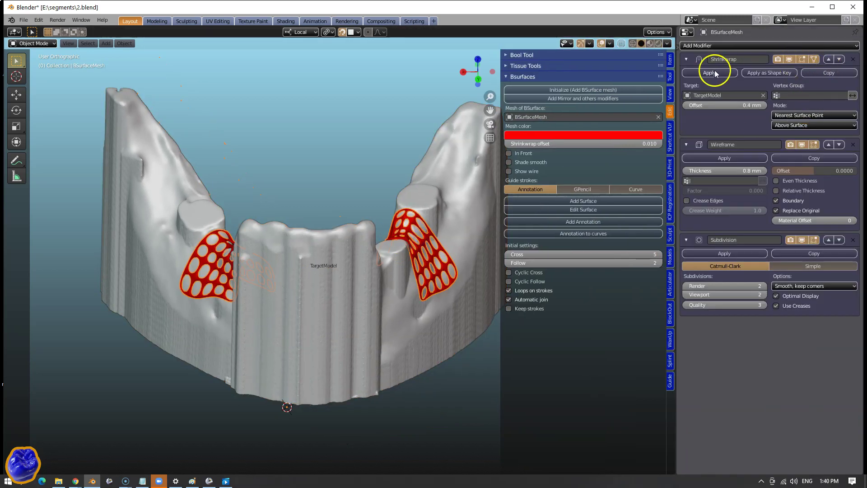
{"action": "left_click_drag", "start_coordinate": [675, 193], "coordinate": [781, 190]}
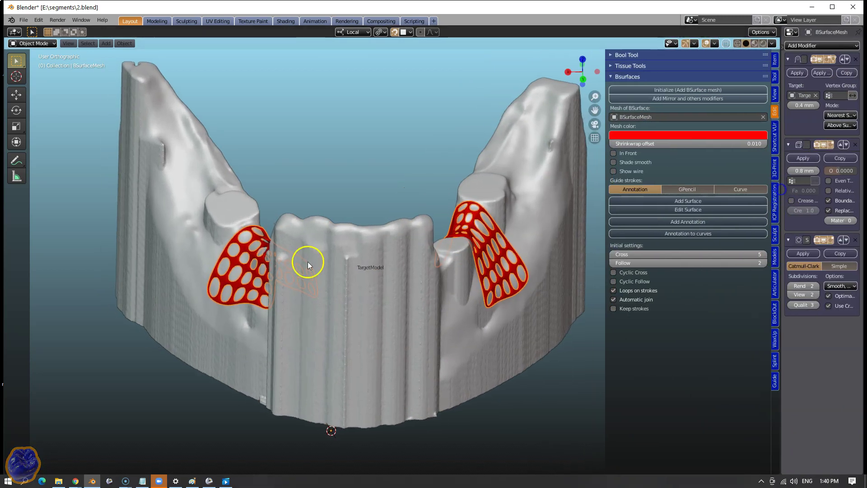